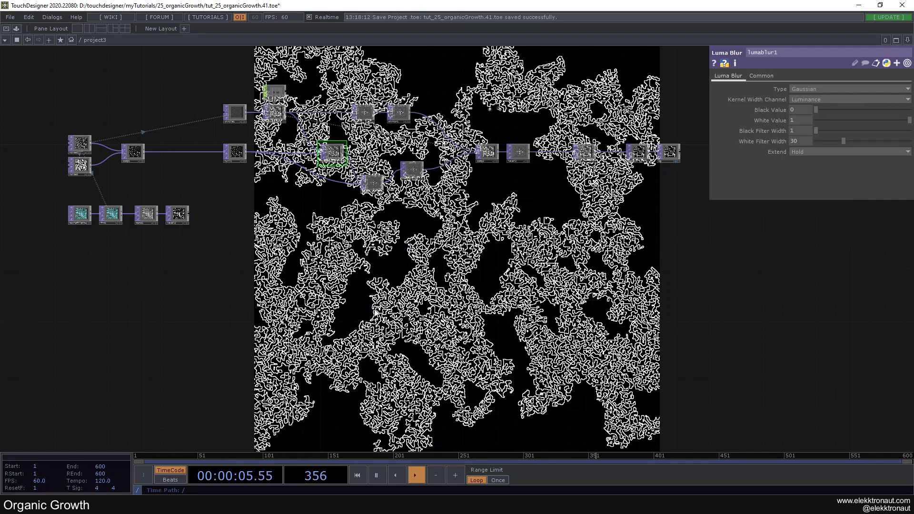
Switch to the web browser and skim the Cyclic Diffusion-Limited Aggregation article, examining its overview text and figures
left_click_drag(391, 300, 477, 342)
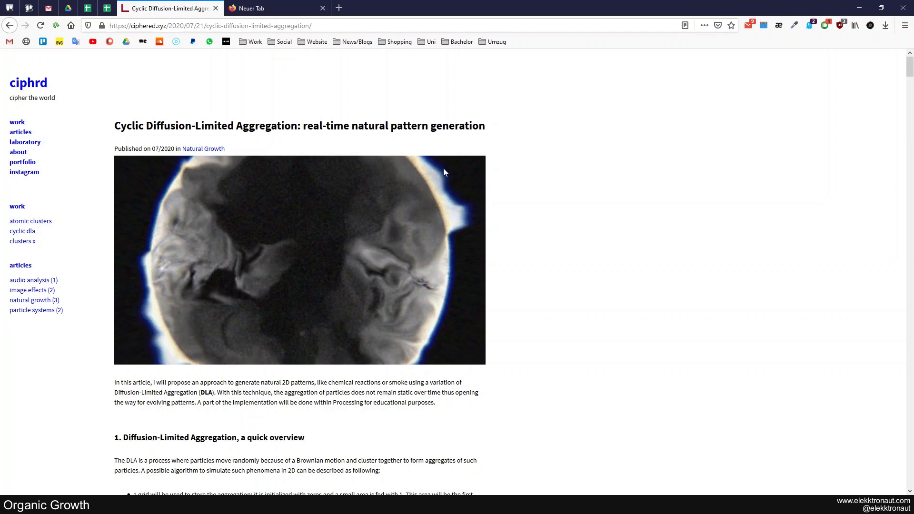
scroll(519, 251, "down", 2)
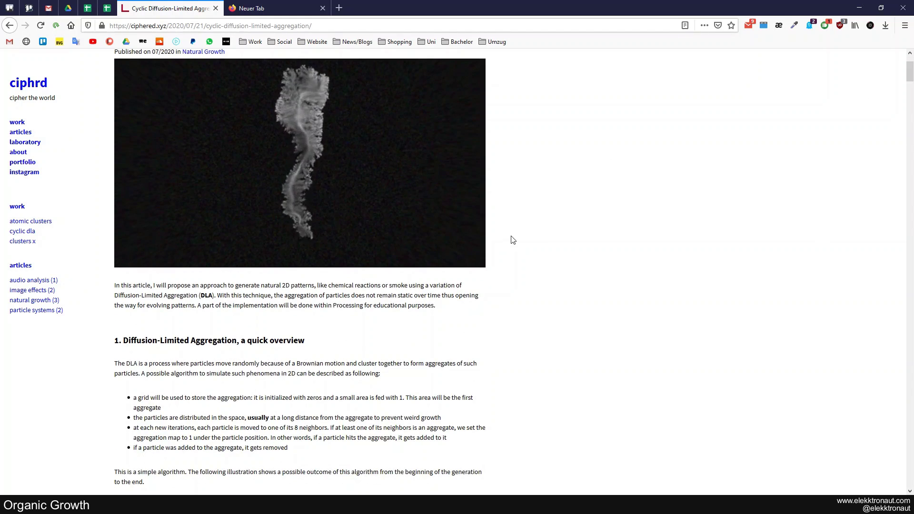
scroll(513, 240, "down", 5)
scroll(508, 270, "down", 5)
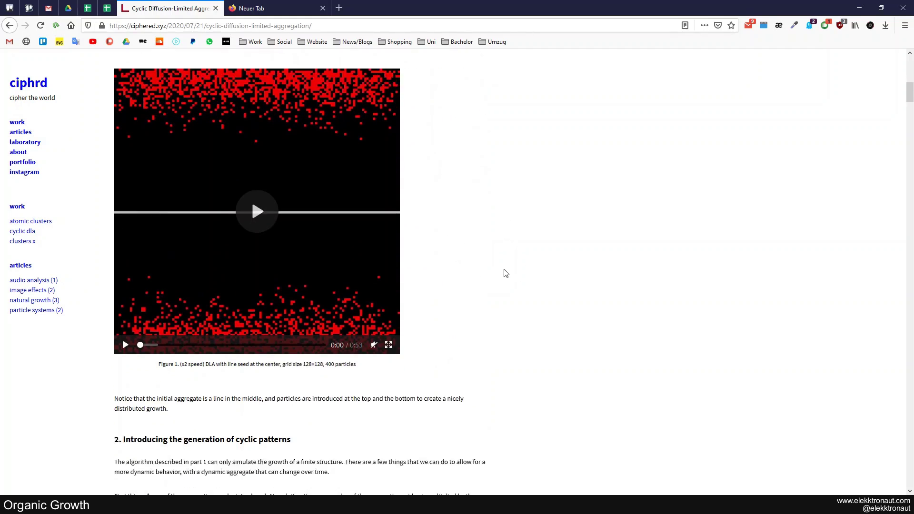
scroll(505, 275, "up", 6)
scroll(504, 275, "up", 4)
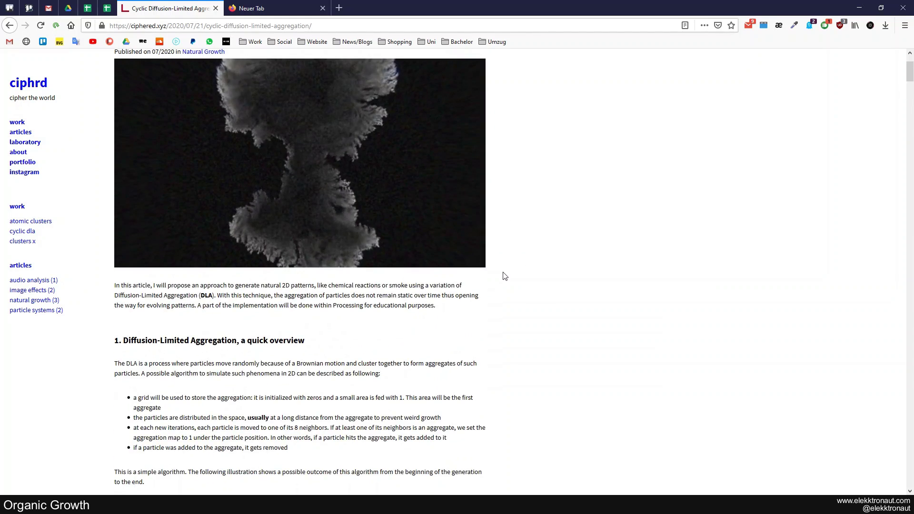
scroll(410, 286, "down", 1)
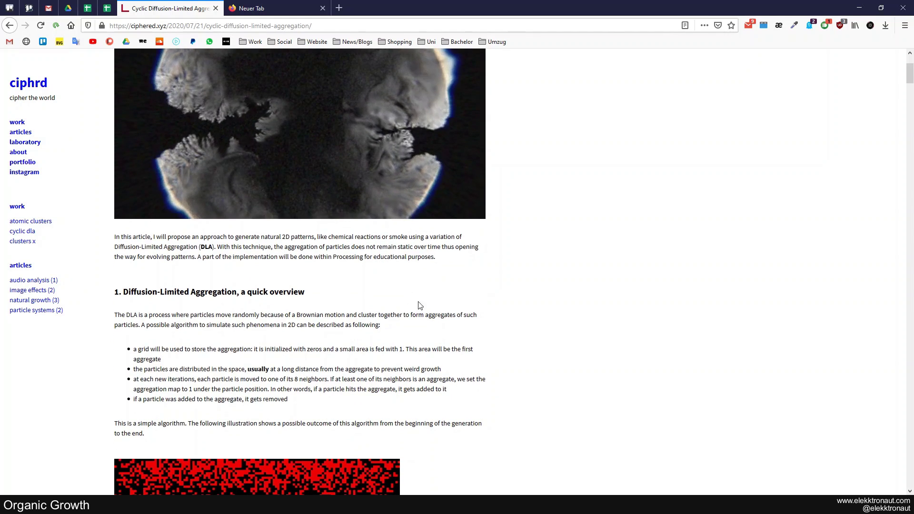
scroll(448, 295, "down", 3)
scroll(480, 281, "down", 20)
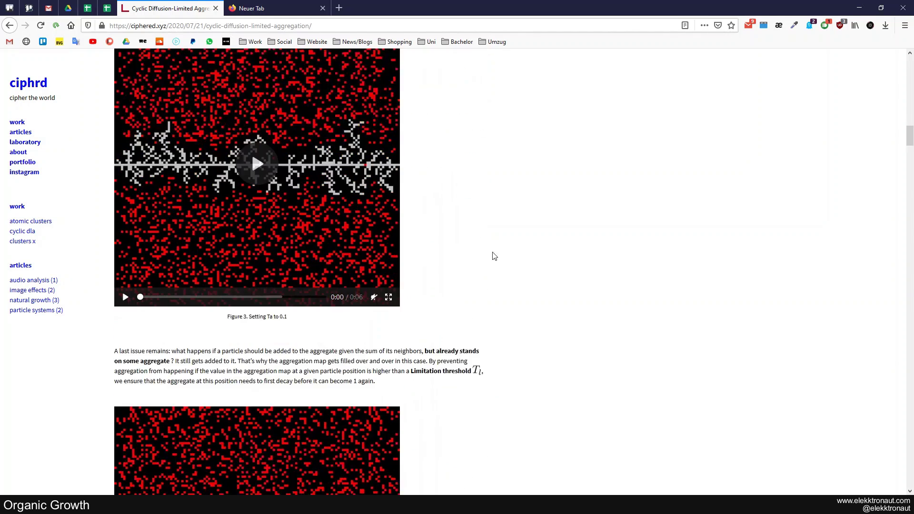
scroll(496, 277, "up", 20)
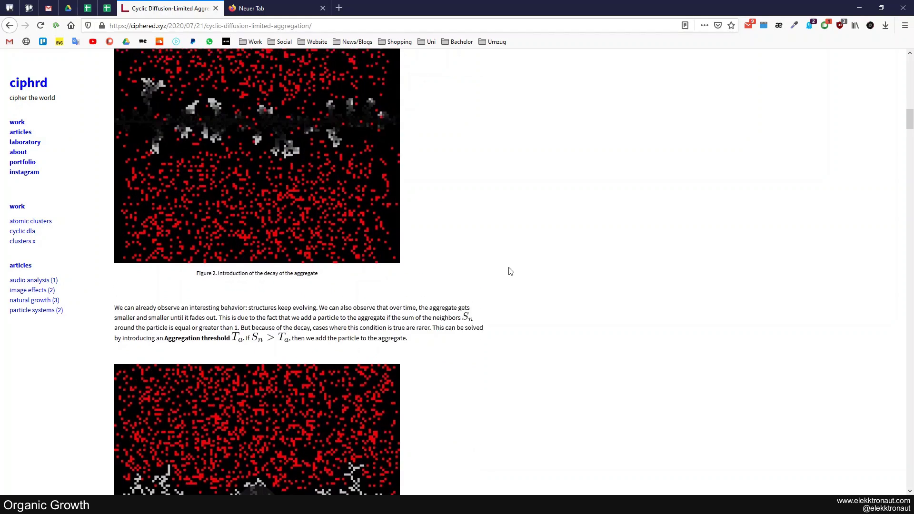
scroll(511, 254, "up", 8)
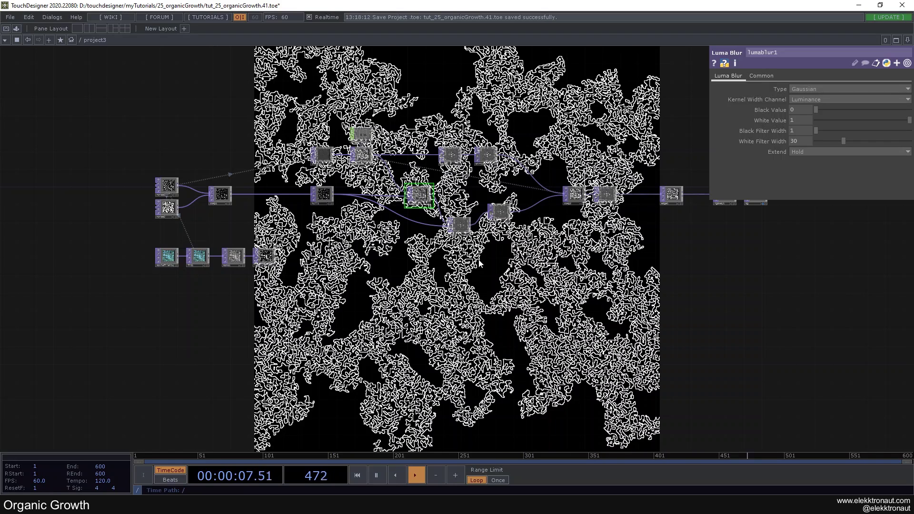
Switch back to TouchDesigner, reset the growth simulation to its seed point and play it
scroll(555, 241, "up", 6)
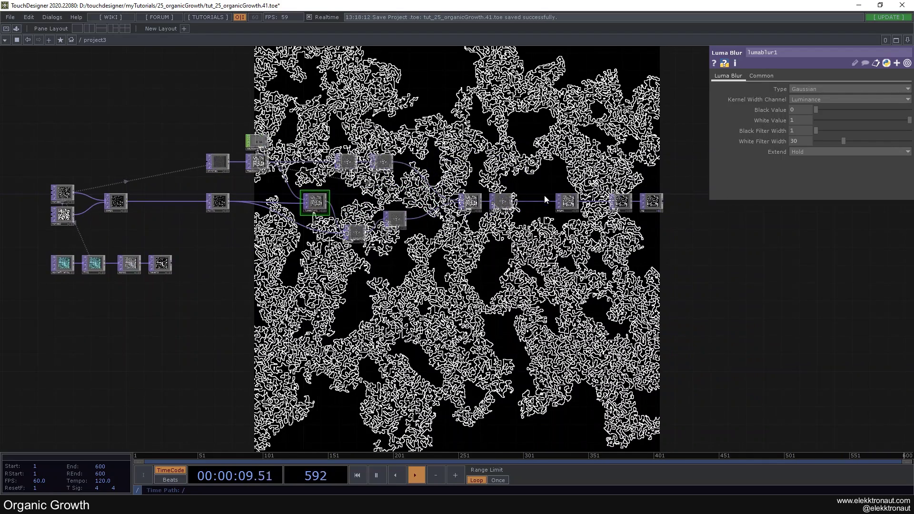
scroll(639, 235, "down", 4)
key("space")
key("1")
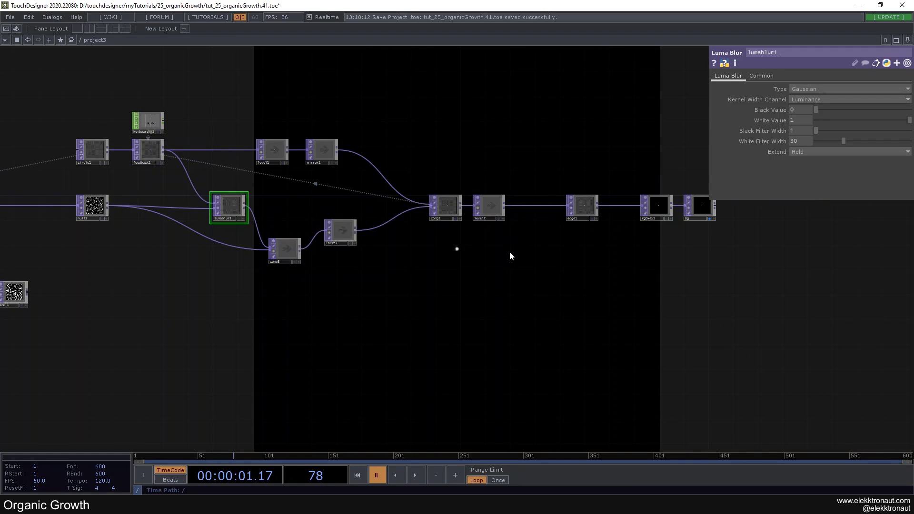
left_click_drag(507, 253, 511, 216)
key("space")
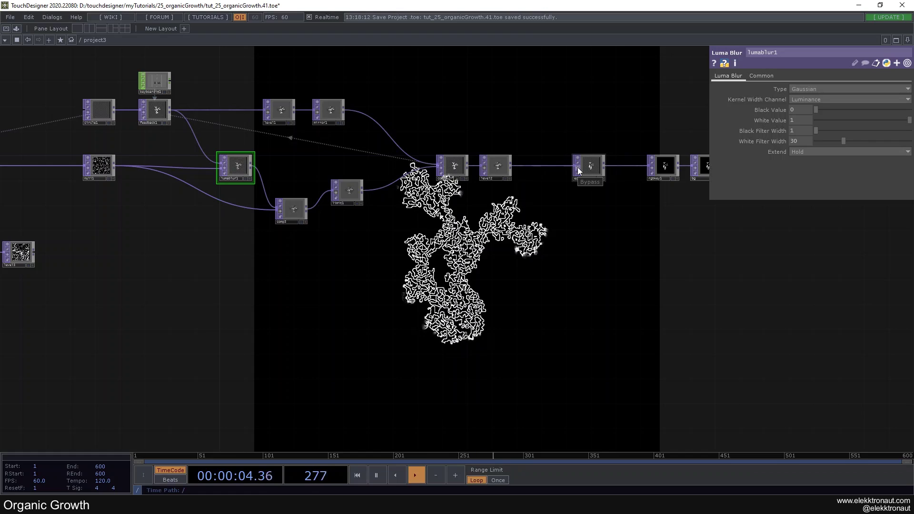
Bypass the edge1 operator and activate mirror1, restarting the growth to preview the mirrored pattern
key("r")
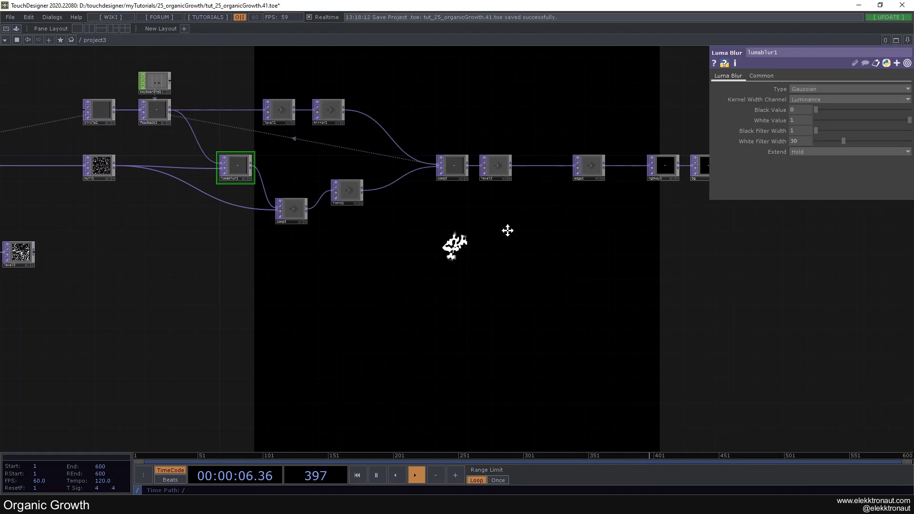
left_click_drag(493, 231, 537, 224)
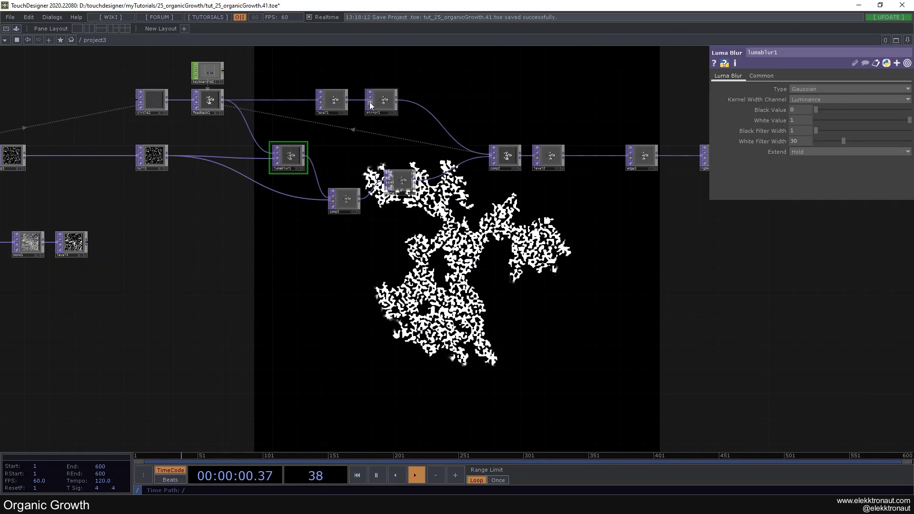
key("r")
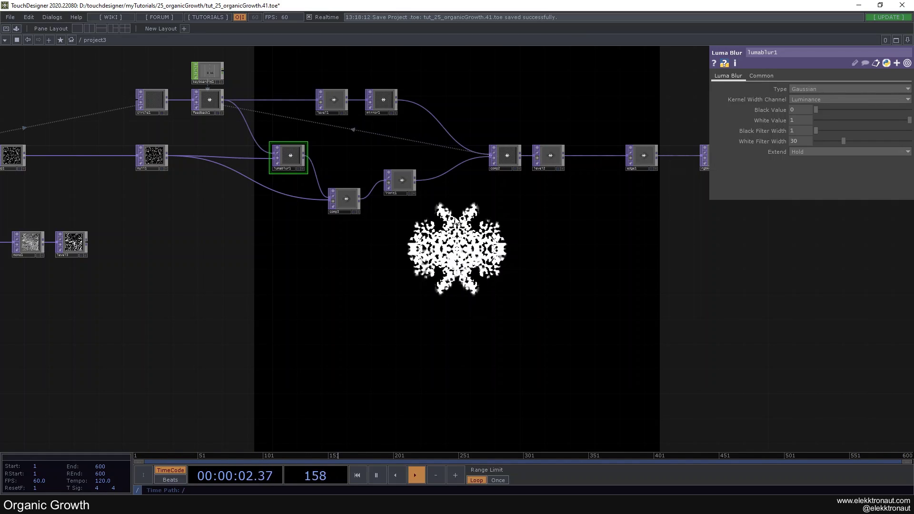
Activate the limit1 operator for a pixelated growth and bypass mirror1, restarting the simulation
left_click_drag(433, 203, 347, 194)
key("1")
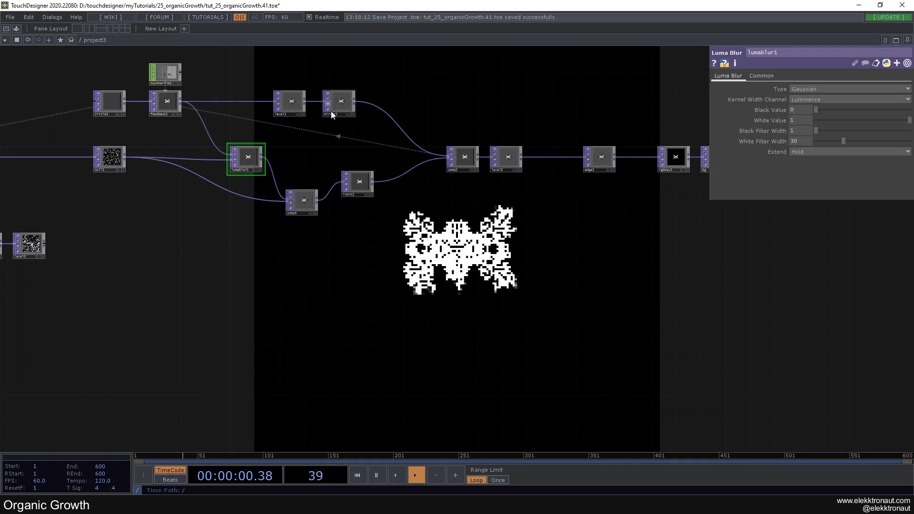
key("r")
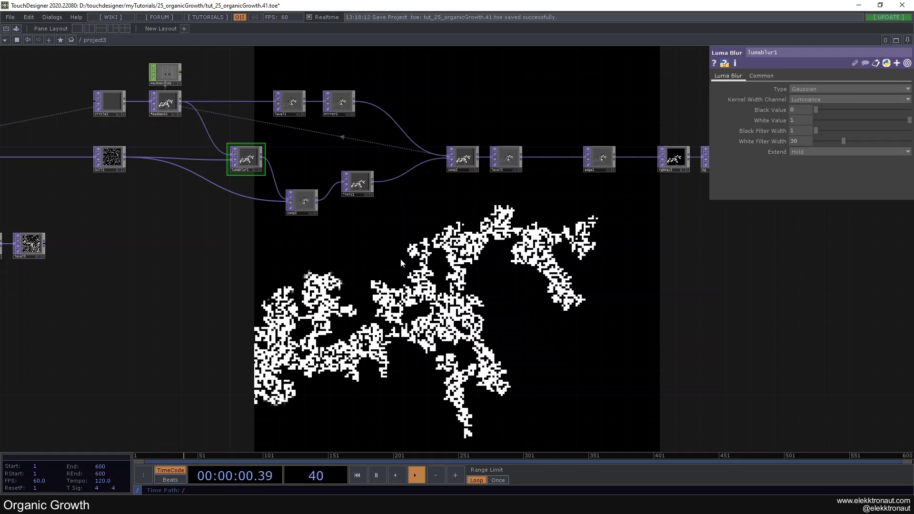
Set the White Filter Width of lumablur1 to 19 and restart the growth simulation
left_click_drag(399, 214, 548, 217)
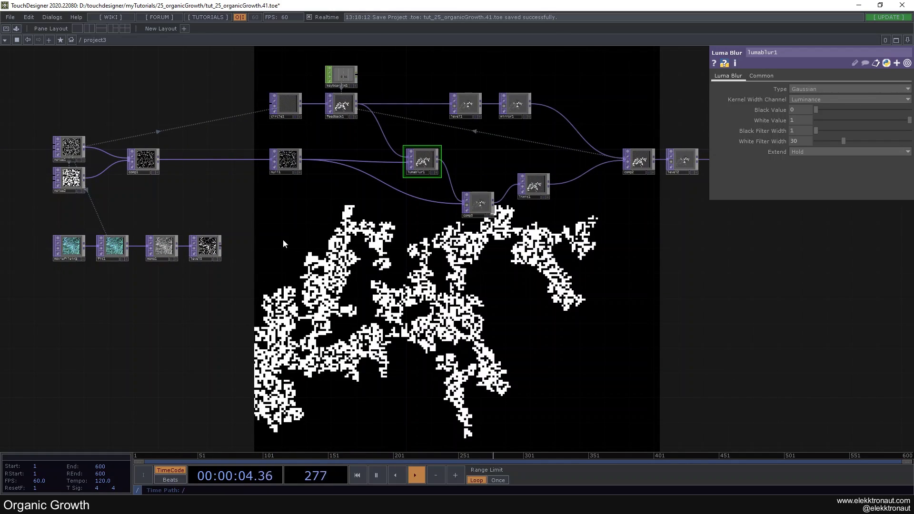
key("1")
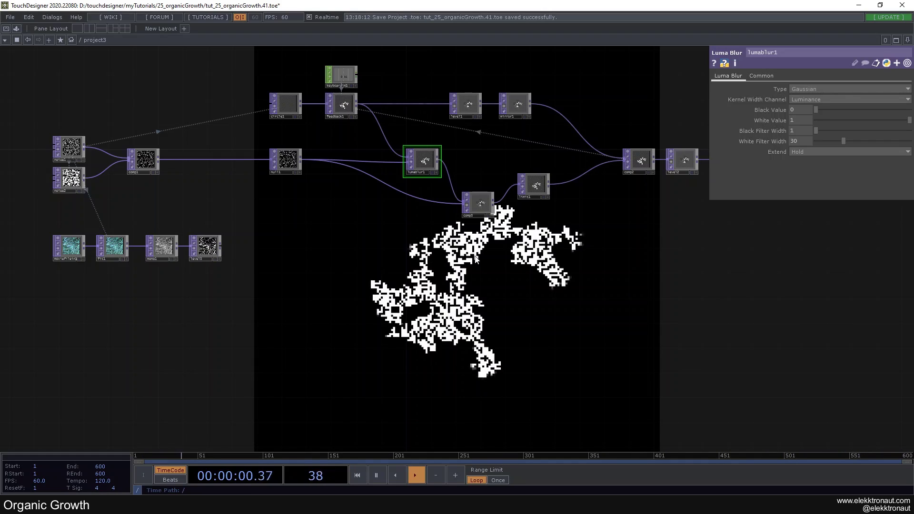
mouse_move(832, 142)
left_mouse_down()
mouse_move(903, 154)
mouse_move(827, 146)
mouse_move(837, 144)
left_mouse_up()
key("r")
key("r")
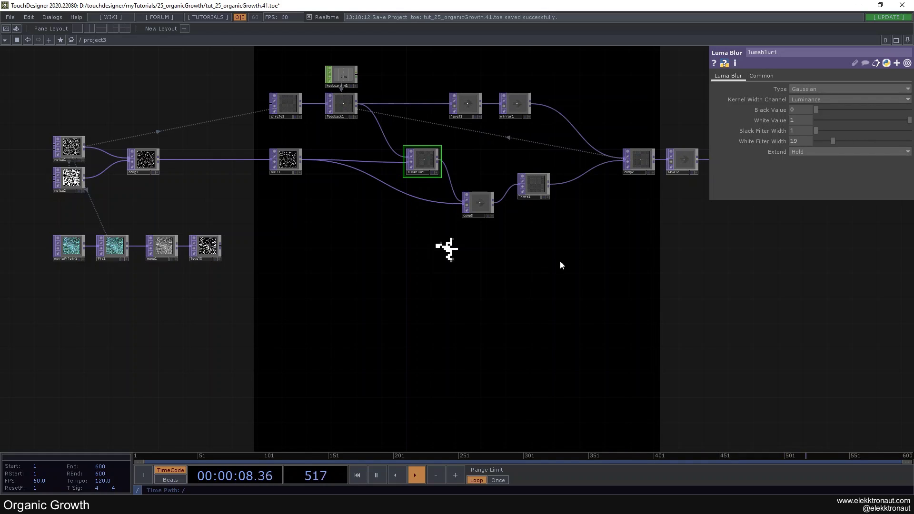
Connect the output of level3 to the input of null1 so the image drives the growth
left_click_drag(287, 228, 291, 229)
scroll(250, 215, "up", 3)
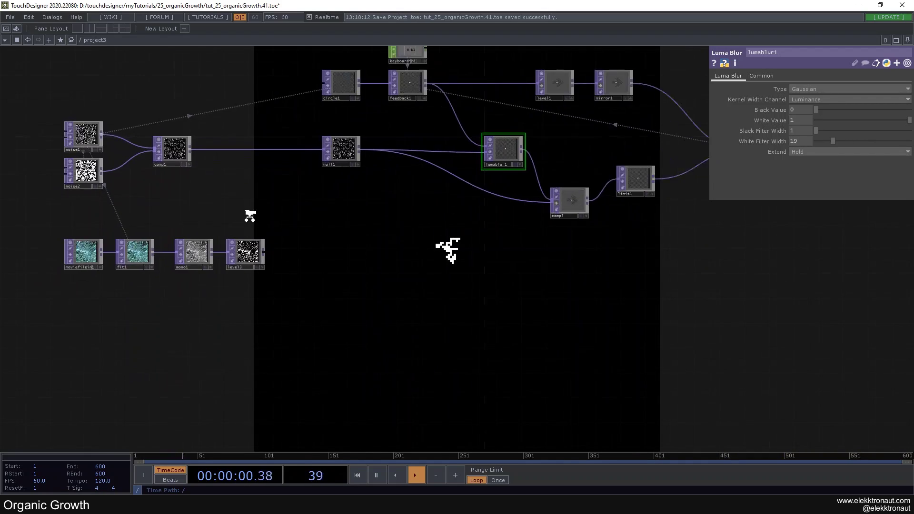
left_click_drag(269, 258, 337, 137)
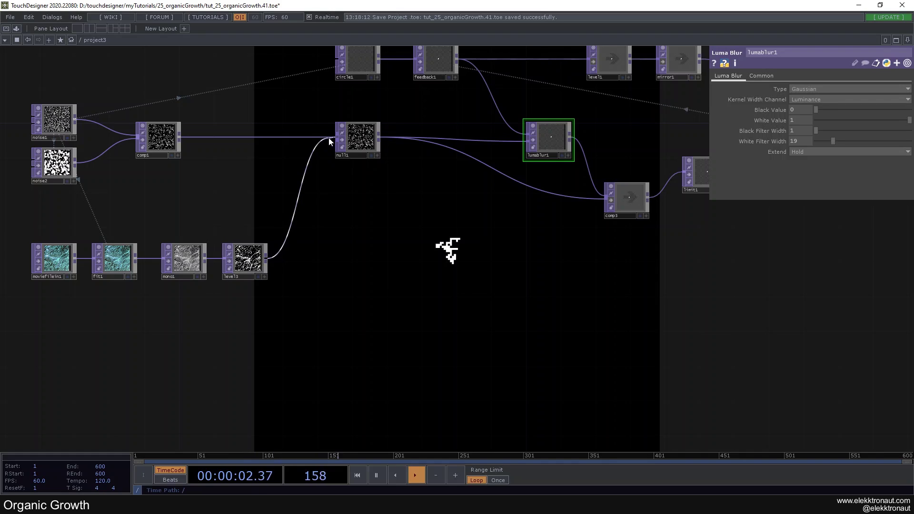
Bypass the limit1 operator and restart the image-driven growth simulation
left_click_drag(415, 257, 287, 212)
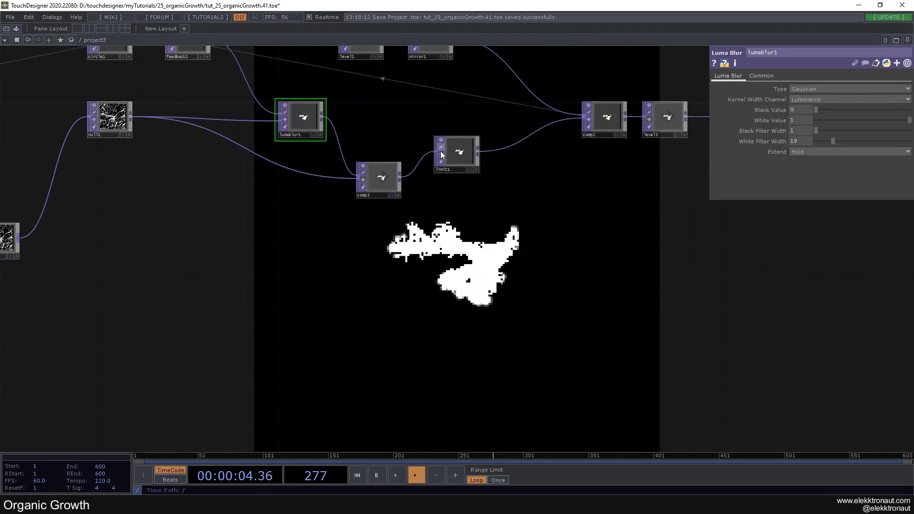
key("1")
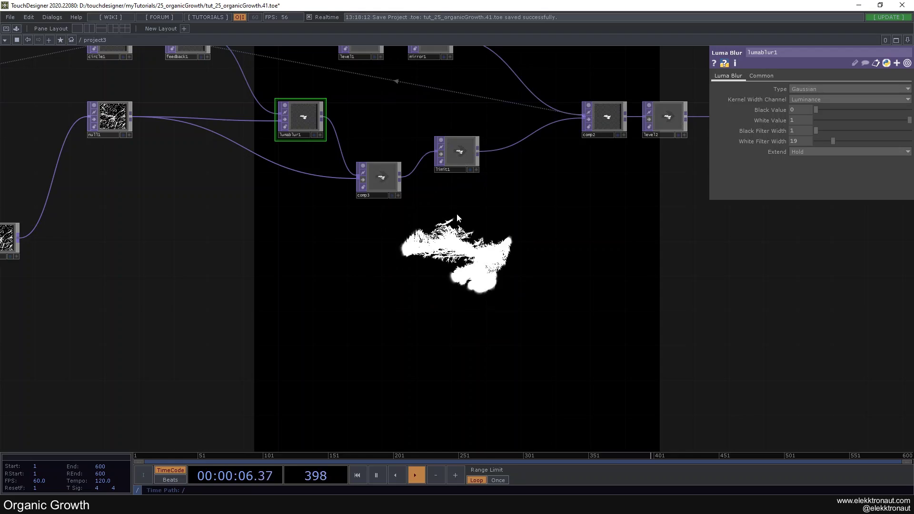
left_click_drag(447, 206, 442, 185)
Examine the source image in moviefilein1 and its processed versions through to level3 while the growth spreads
scroll(424, 224, "down", 3)
left_click_drag(424, 224, 550, 224)
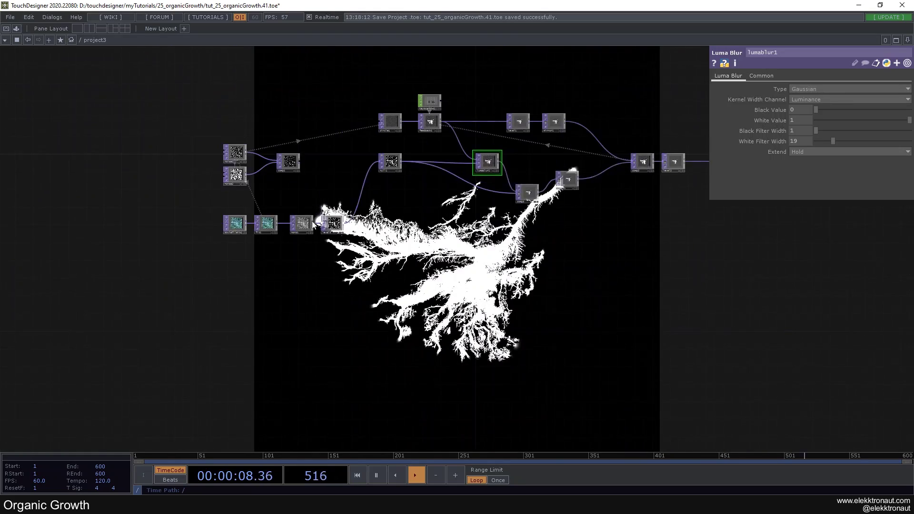
scroll(238, 225, "up", 10)
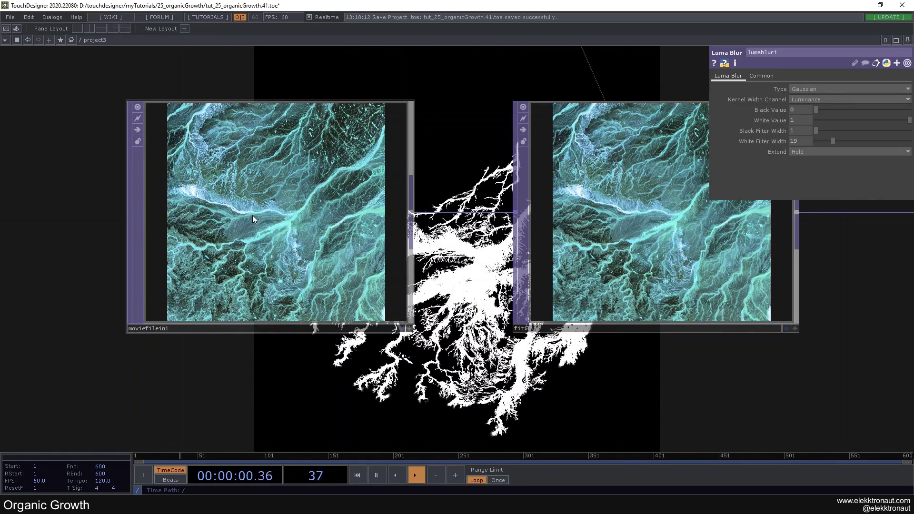
scroll(275, 209, "down", 5)
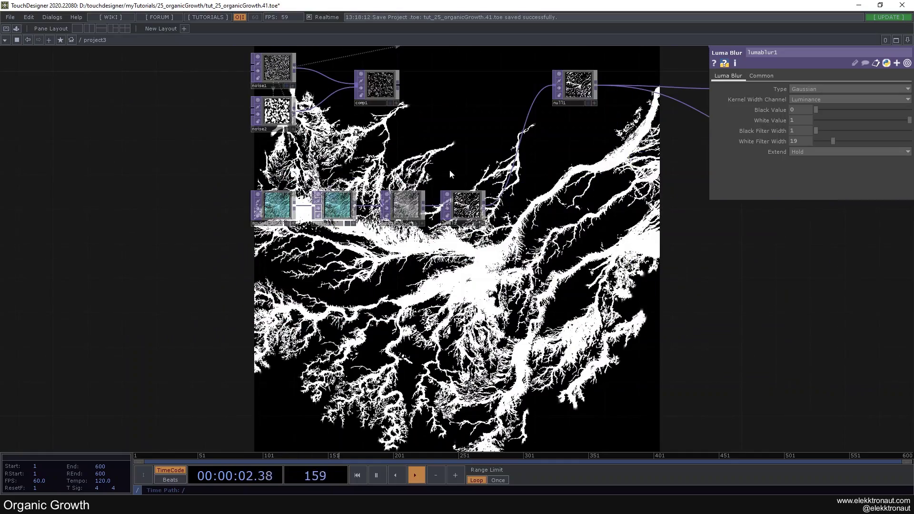
scroll(450, 169, "up", 6)
scroll(428, 186, "up", 3)
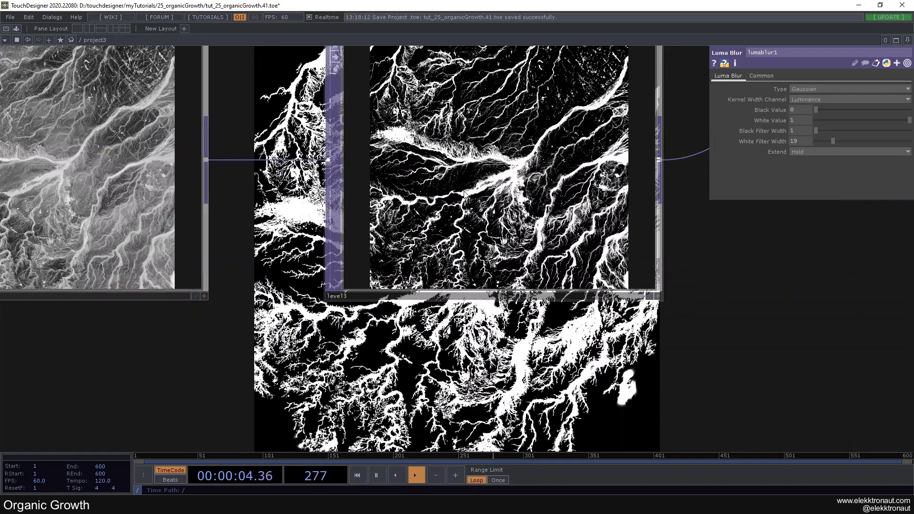
scroll(495, 180, "down", 5)
scroll(496, 179, "up", 3)
scroll(524, 191, "down", 8)
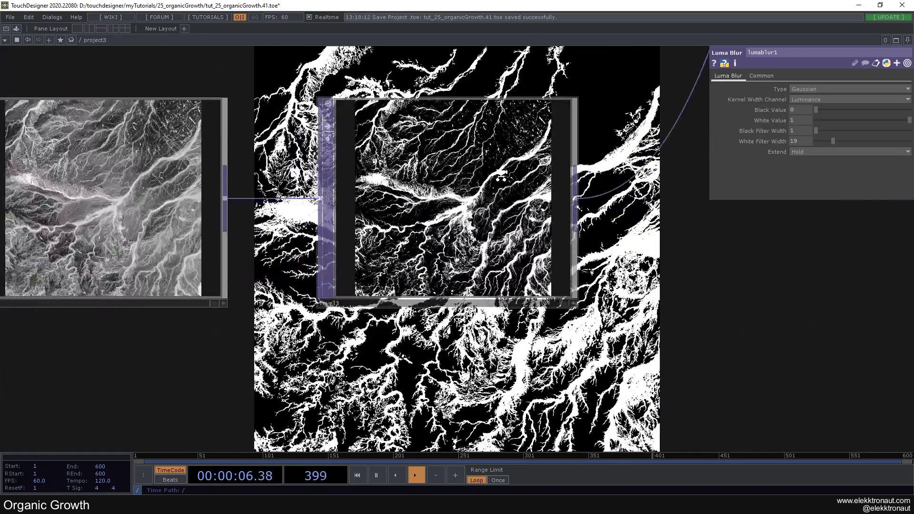
left_click_drag(614, 210, 322, 210)
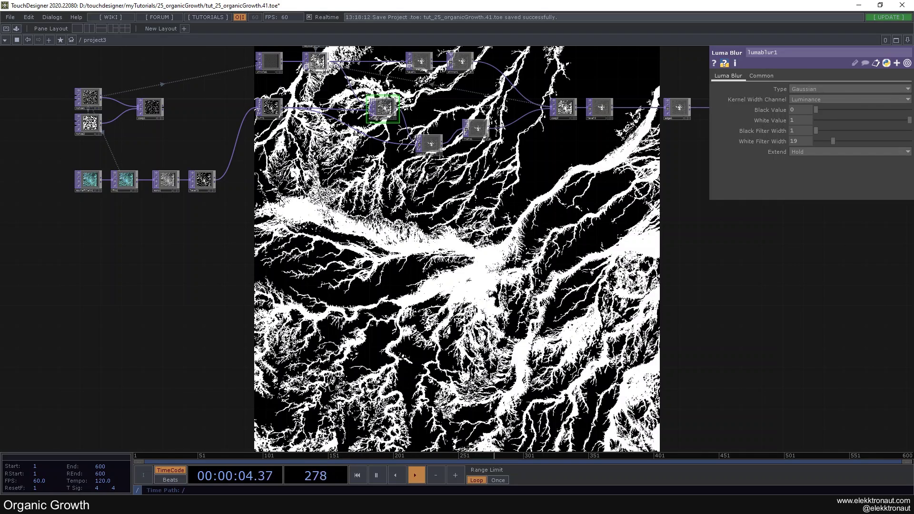
Restart the image-driven growth from its seed and look over the whole operator network
key("1")
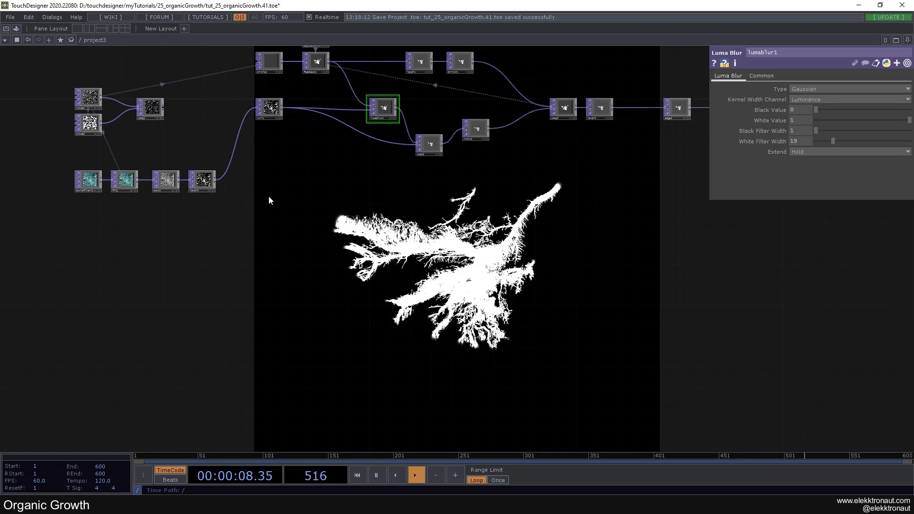
scroll(143, 167, "up", 4)
scroll(189, 141, "down", 5)
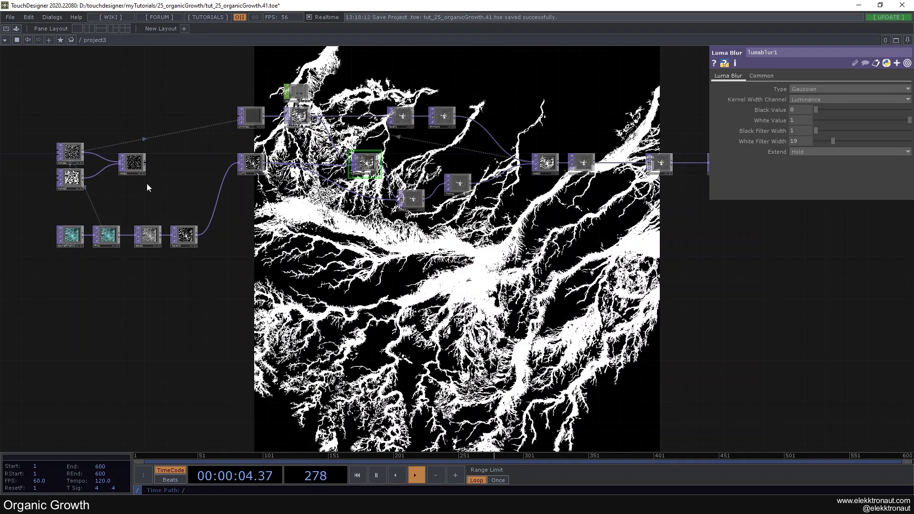
left_click_drag(155, 189, 186, 234)
scroll(188, 172, "down", 3)
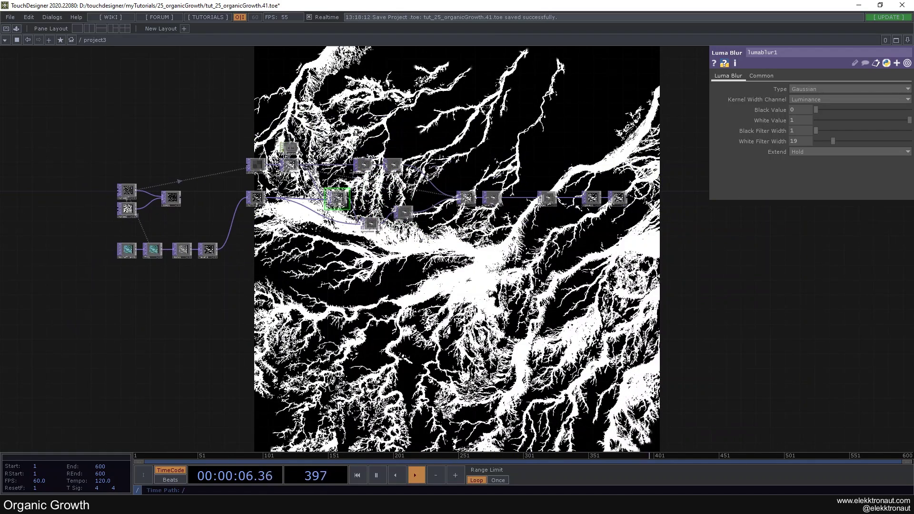
Delete all operators in the project3 network
left_click_drag(79, 127, 660, 265)
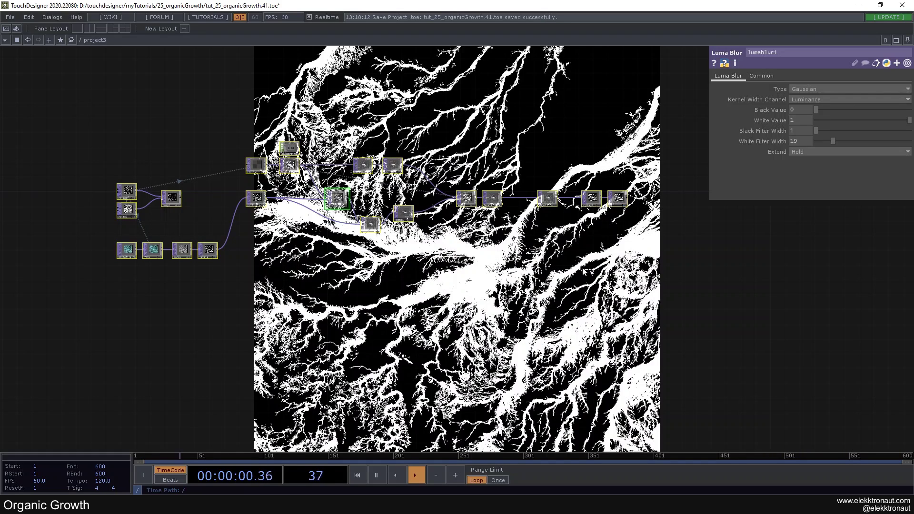
key("Delete")
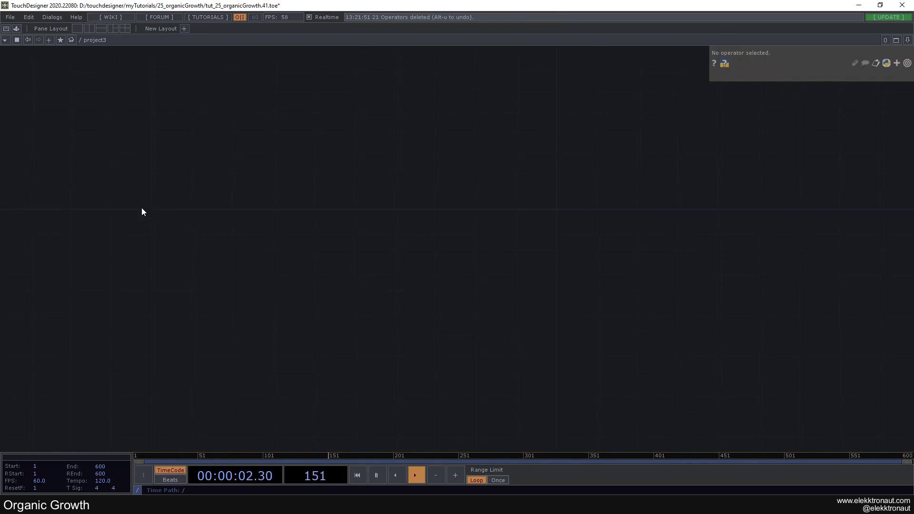
Add a Noise TOP to the empty network and set its period to 0.04
key("Tab")
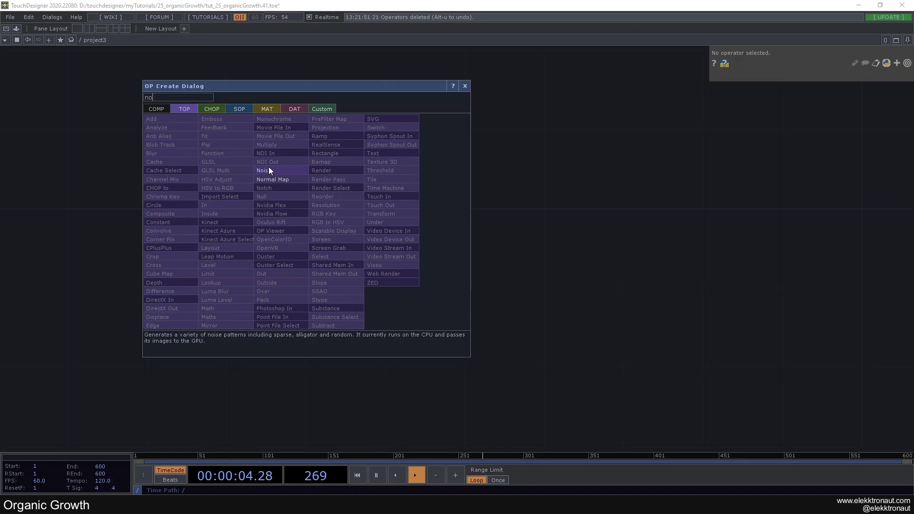
left_click(301, 169)
left_click(334, 215)
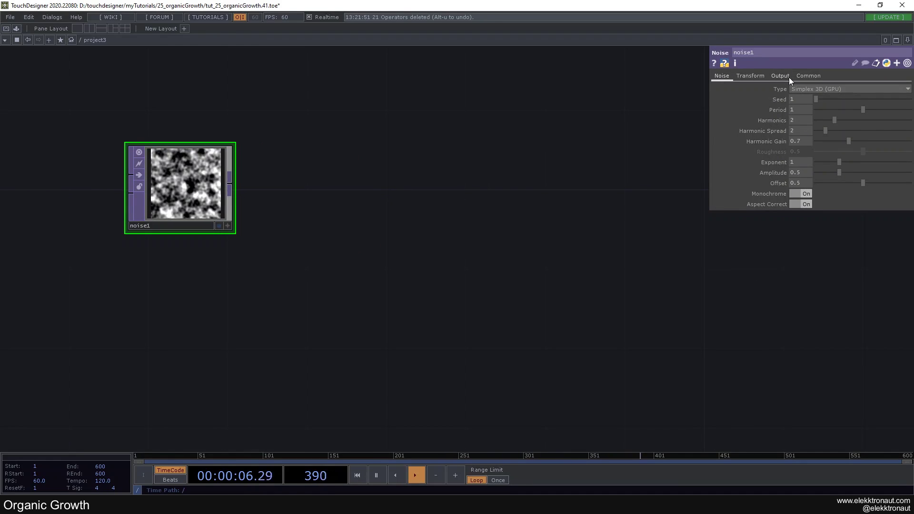
type(".04")
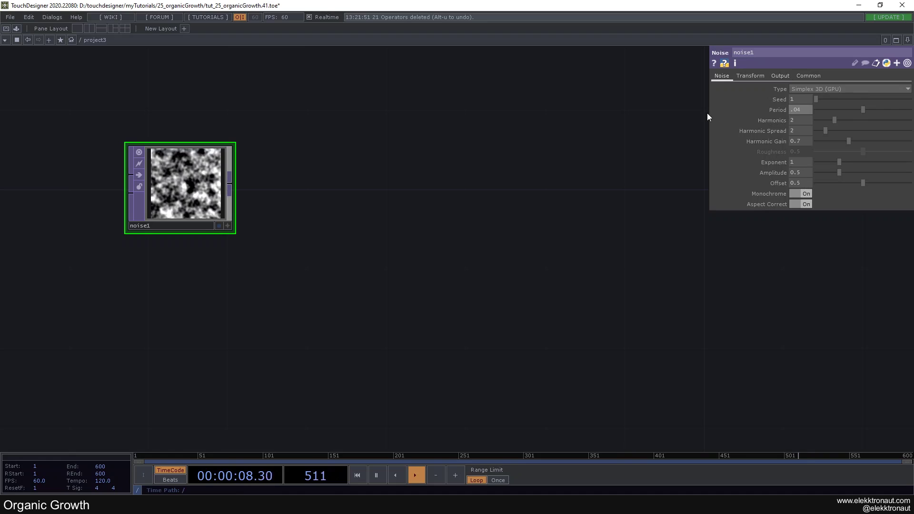
key("Return")
scroll(183, 179, "up", 4)
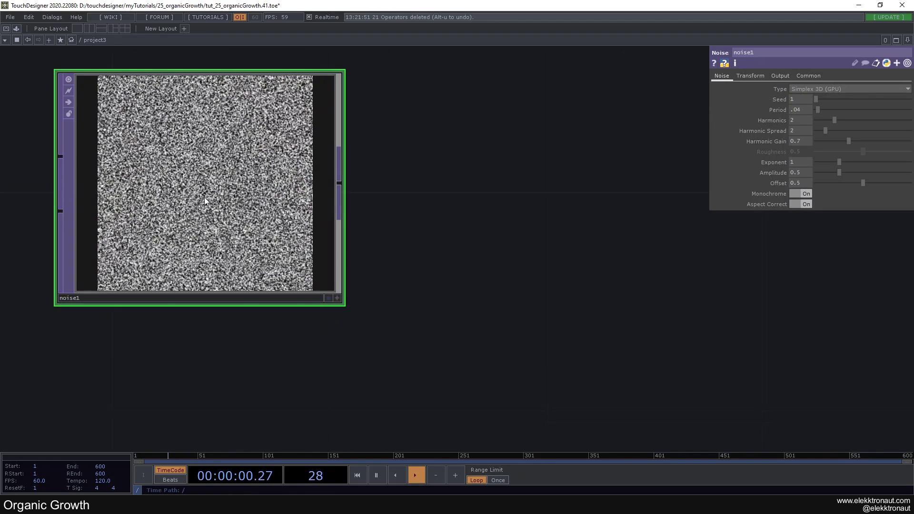
Set noise1's resolution to 1280 by 1280 and copy the resolution parameter
left_click(809, 77)
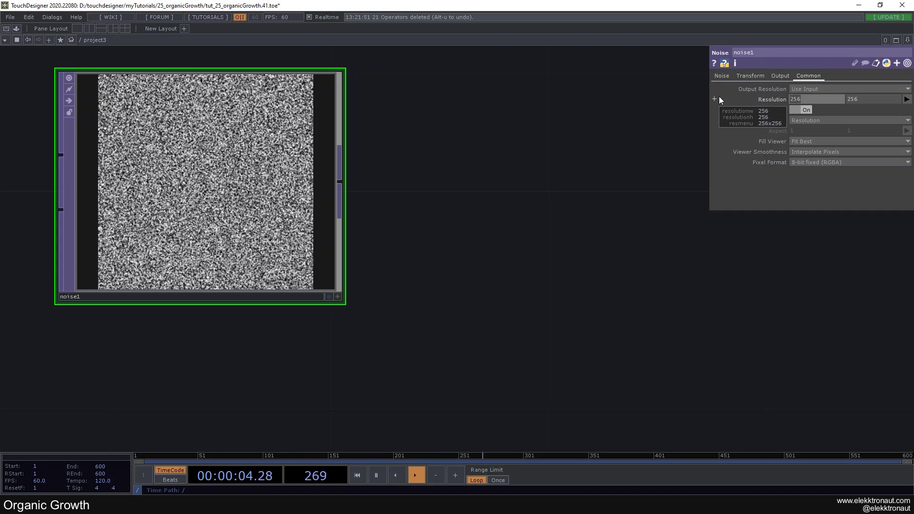
type("1280")
key("Tab")
type("1280")
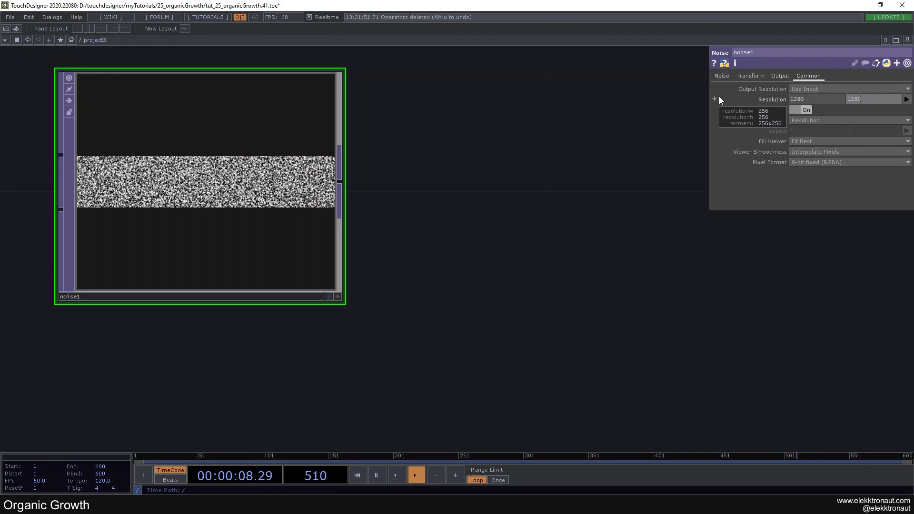
key("Return")
right_click(757, 98)
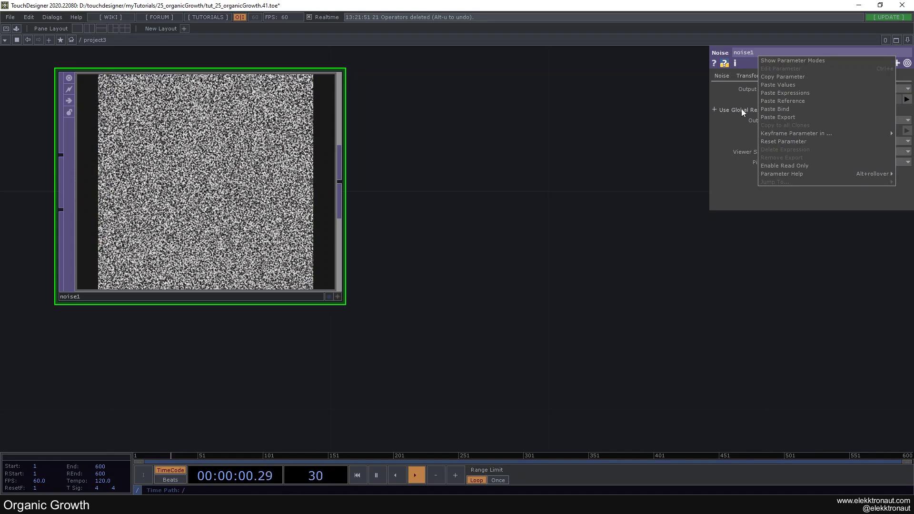
left_click(772, 77)
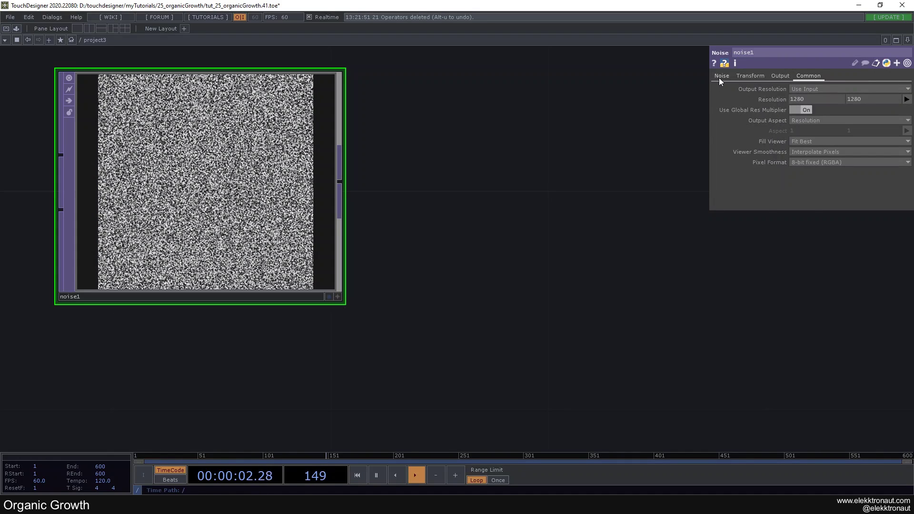
Reduce noise1's harmonics to 0
left_click(721, 77)
scroll(415, 143, "down", 3)
left_click_drag(422, 139, 358, 134)
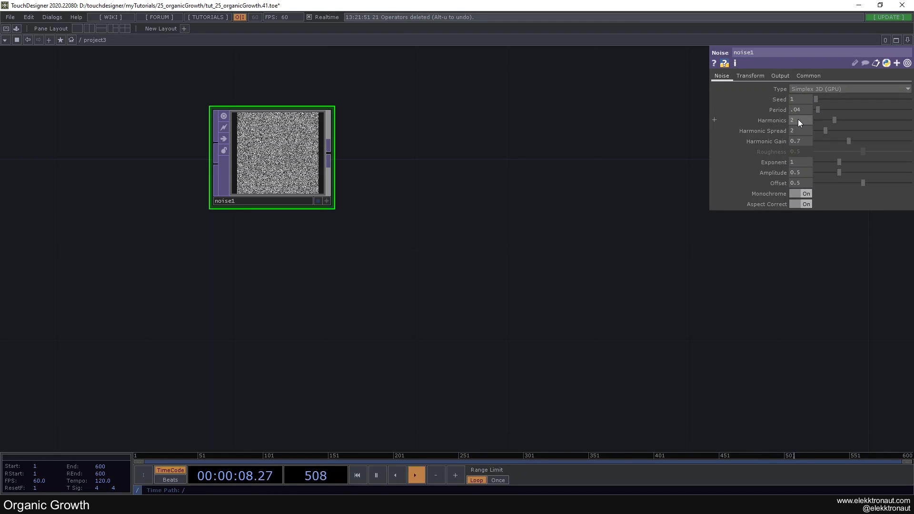
left_click_drag(828, 123, 814, 123)
scroll(266, 139, "up", 5)
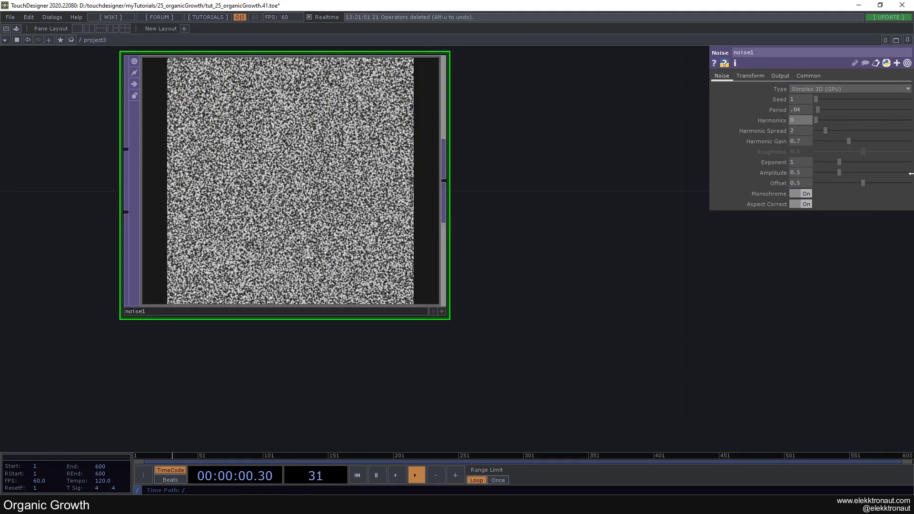
Set noise1's exponent to 0.7, amplitude to 1 and offset to 0.1
left_click(801, 162)
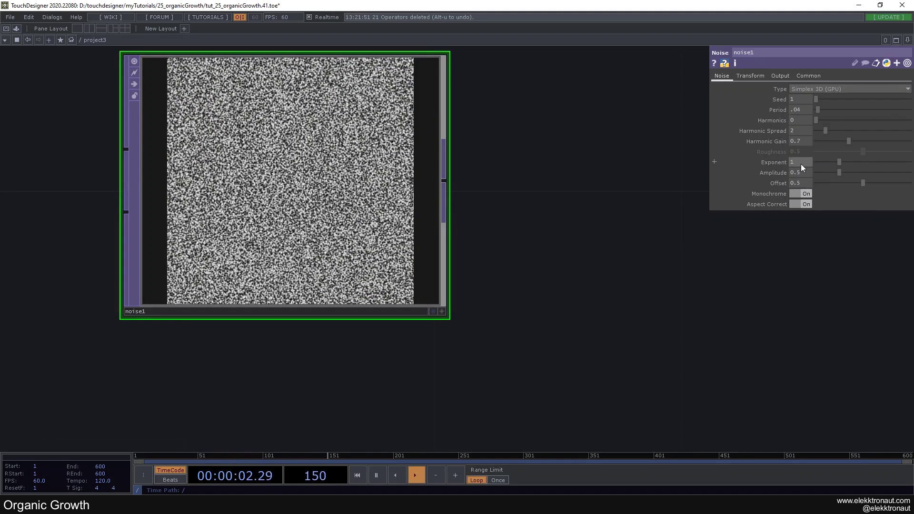
type(".7")
key("Return")
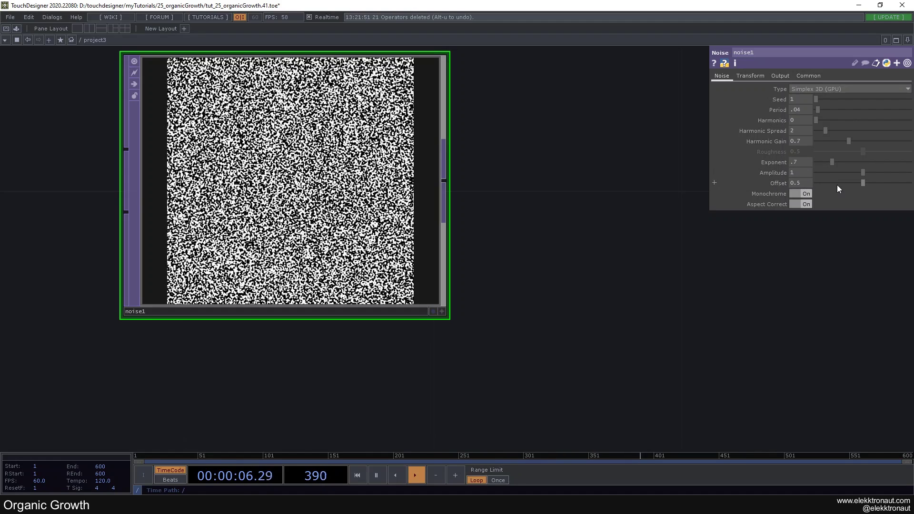
left_click_drag(837, 184, 536, 178)
left_click(806, 185)
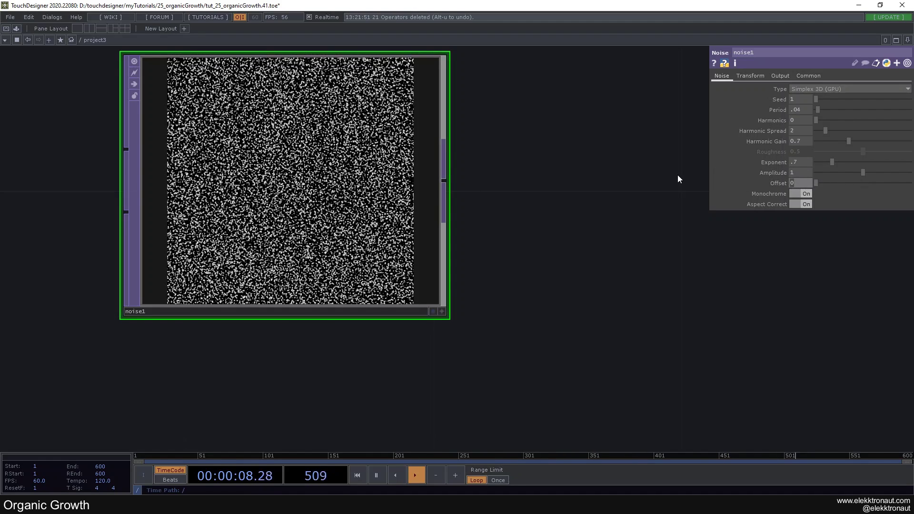
scroll(233, 142, "up", 5)
scroll(257, 145, "down", 5)
scroll(260, 158, "down", 2)
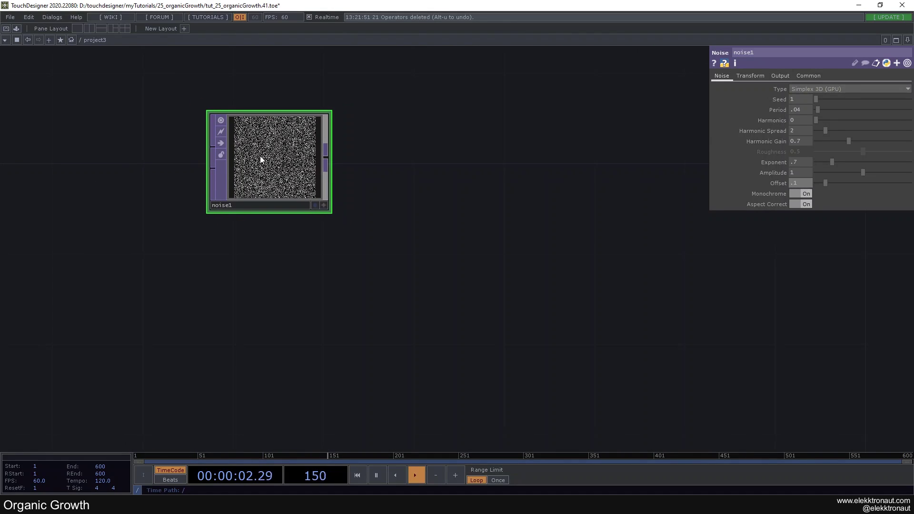
Duplicate noise1 below the original and paste the copied resolution into the duplicate as a reference
key("ctrl+c")
key("ctrl+v")
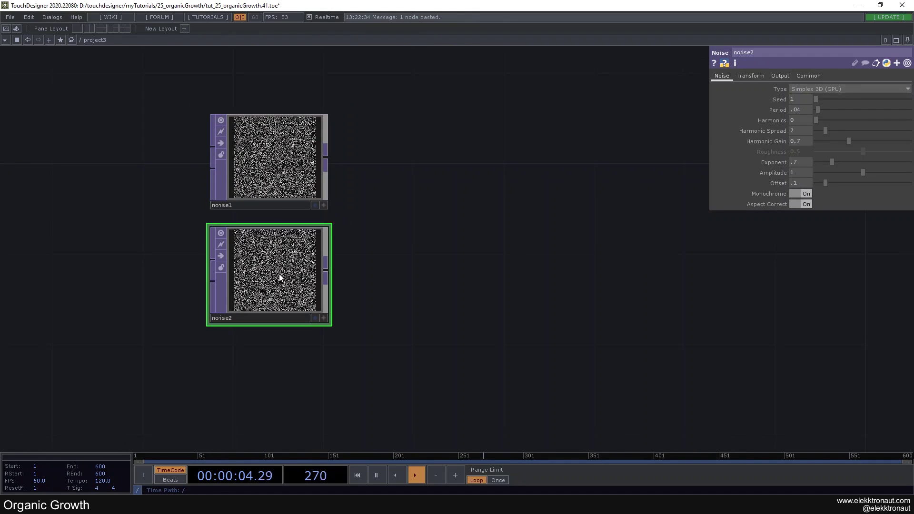
left_click(808, 76)
right_click(772, 99)
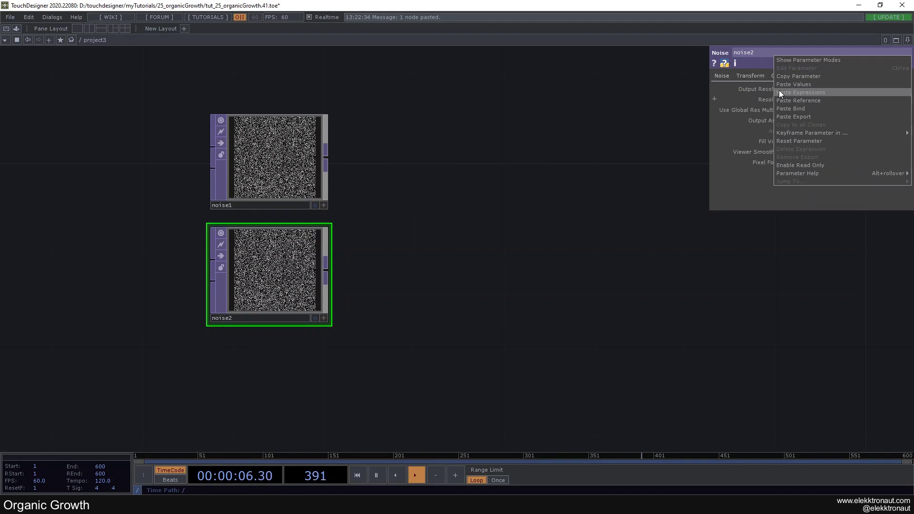
left_click(799, 100)
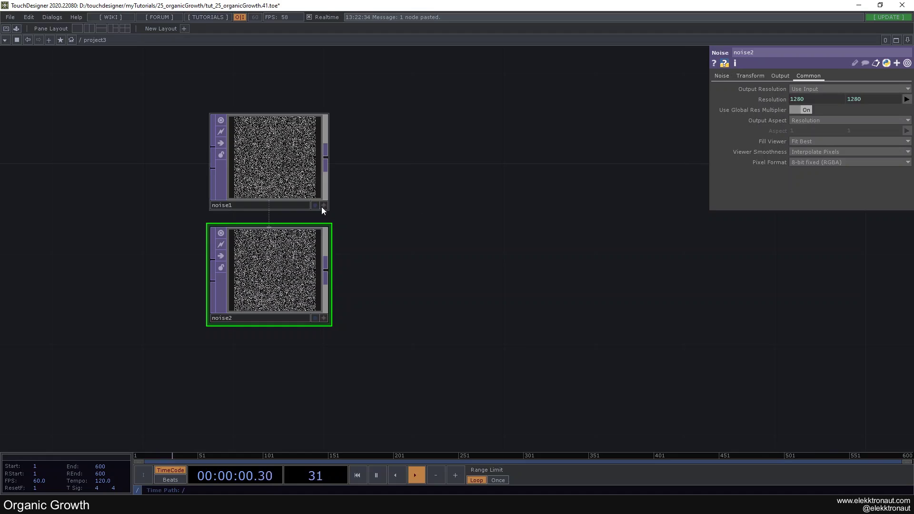
Set noise2's period to 0.5 and its harmonics to 1 for a coarser pattern
left_click(722, 78)
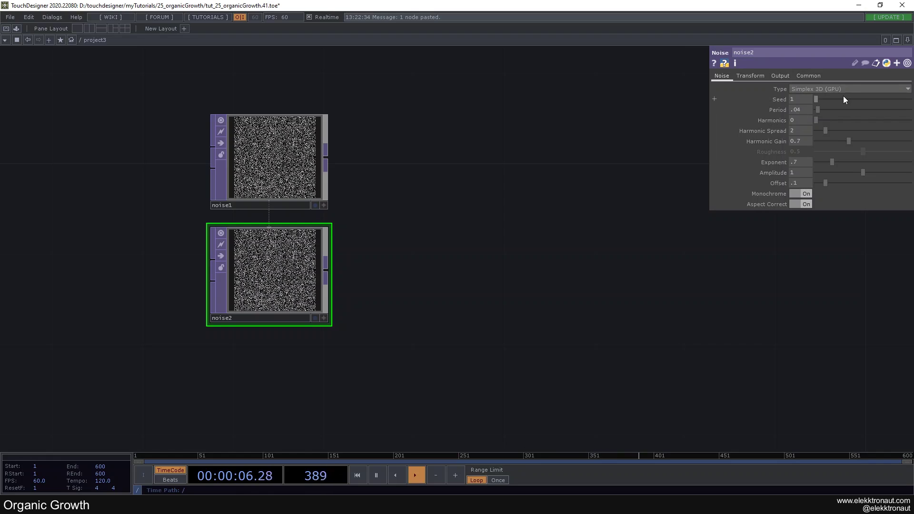
type("5")
key("Return")
middle_click_drag(256, 273, 303, 263)
scroll(285, 262, "down", 3)
left_click_drag(411, 262, 384, 233)
left_click(801, 124)
type("1")
key("Return")
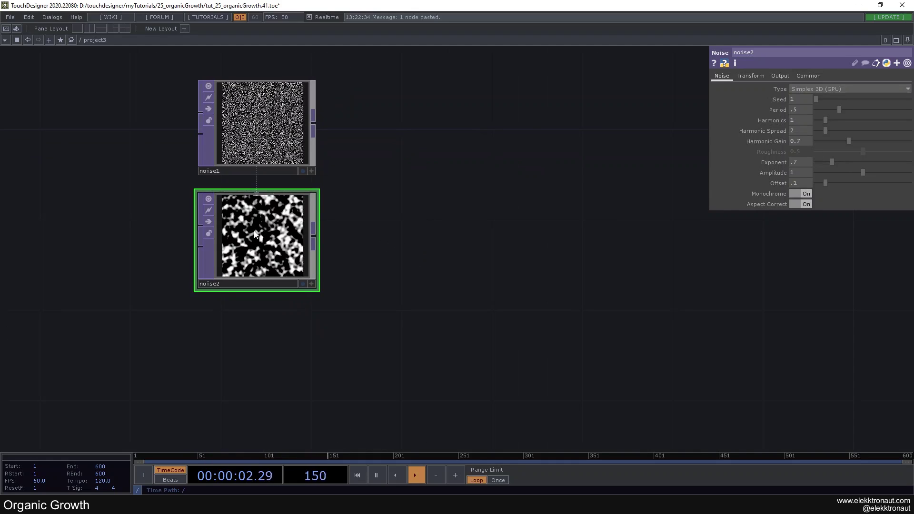
Set noise2's exponent to 1 and its amplitude to 2
left_click_drag(496, 204, 502, 172)
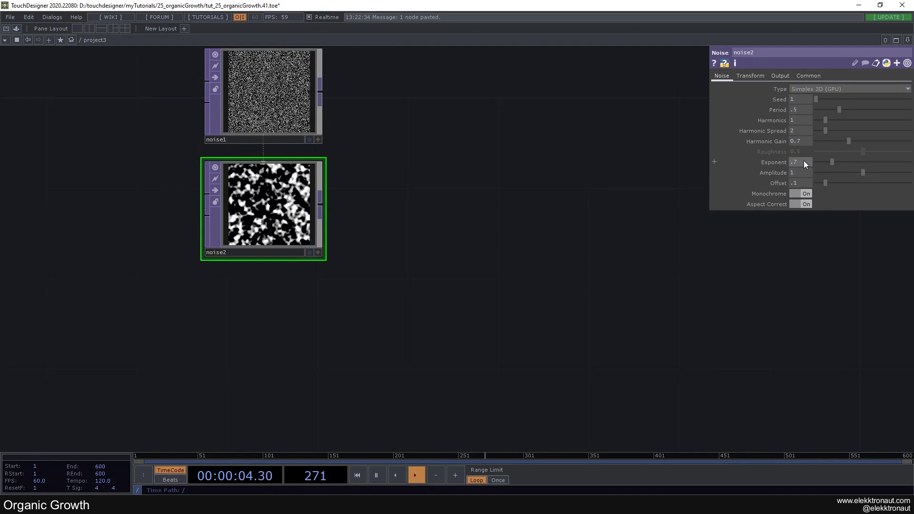
left_click(803, 161)
type("1")
key("Tab")
type("2")
key("Return")
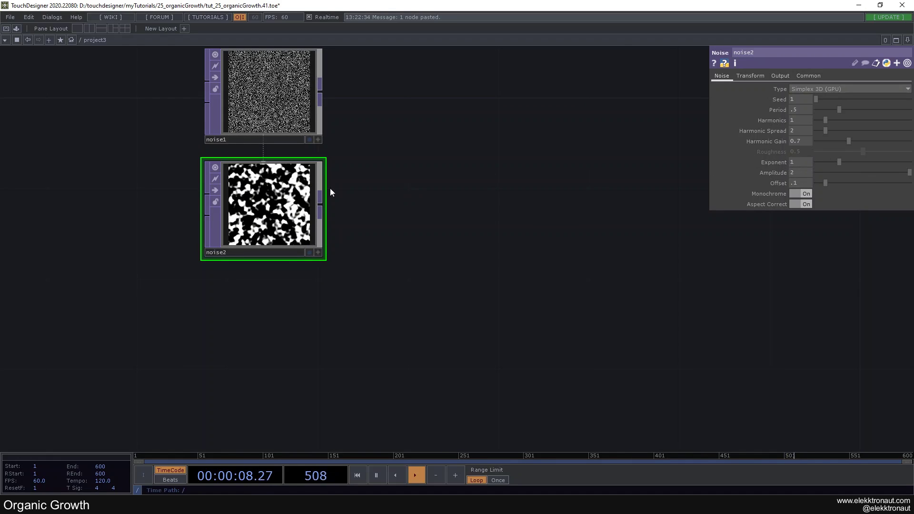
Set noise2's offset to 0.55 and check the pattern of both noises
scroll(251, 195, "up", 2)
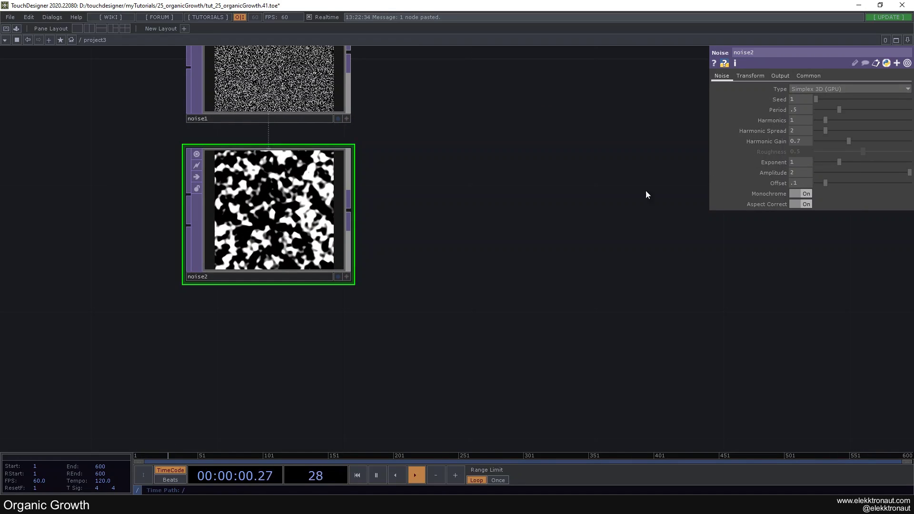
left_click(795, 182)
type(".55")
key("Return")
scroll(202, 204, "up", 3)
scroll(327, 171, "down", 5)
left_click_drag(349, 148, 246, 207)
scroll(229, 188, "up", 5)
scroll(240, 276, "down", 3)
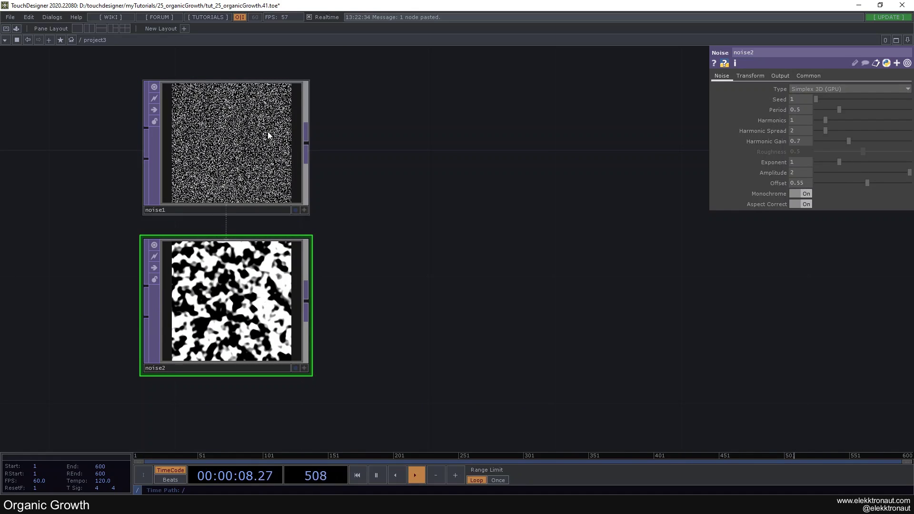
Add a Composite TOP after noise1, connect noise2 as its second input and inspect the multiplied pattern
right_click(309, 149)
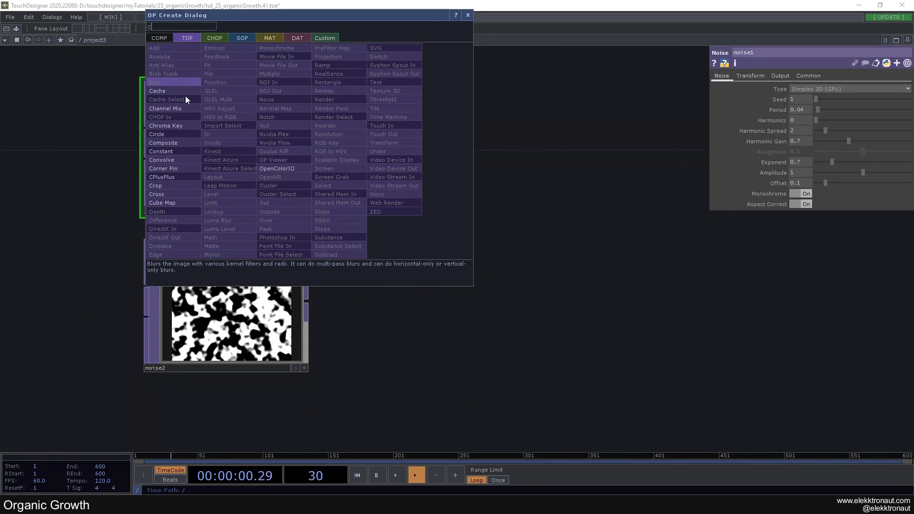
left_click(171, 143)
left_click(476, 200)
left_click_drag(308, 304, 390, 218)
scroll(482, 198, "up", 4)
scroll(442, 230, "down", 4)
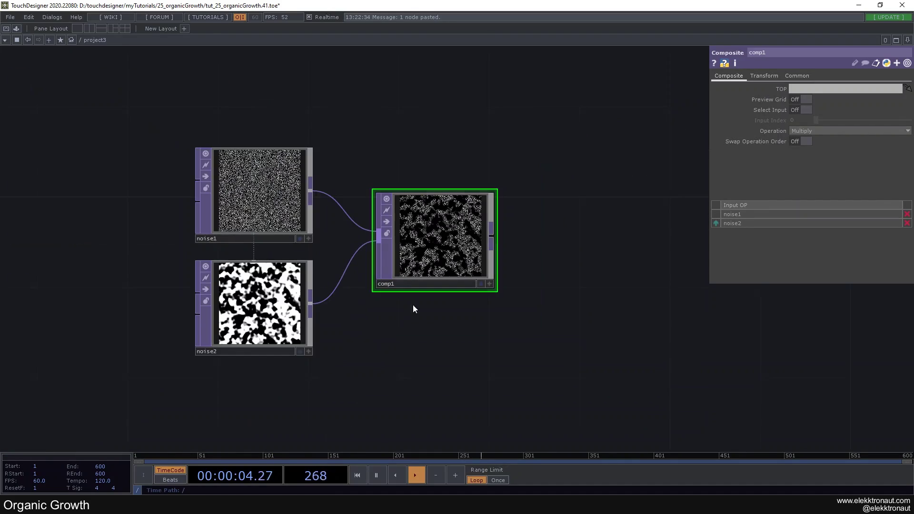
left_click_drag(326, 340, 270, 364)
scroll(376, 269, "up", 5)
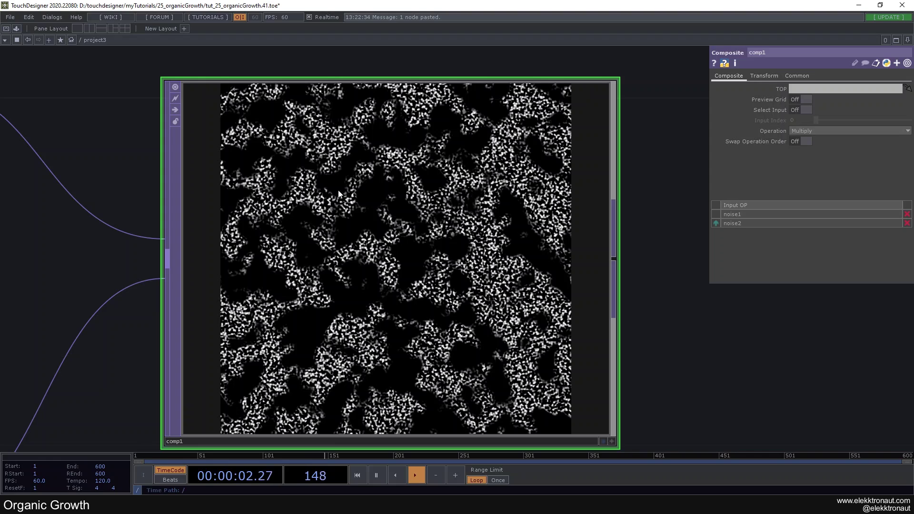
scroll(378, 226, "down", 5)
scroll(389, 235, "down", 2)
Append a Null TOP to comp1's output, leaving free space between the two operators
left_click_drag(412, 164, 235, 145)
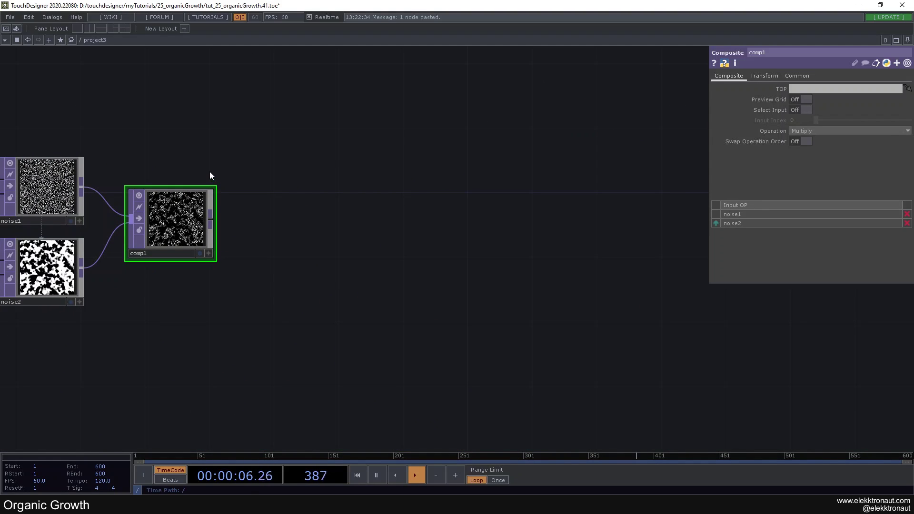
left_click(192, 216)
left_click(469, 220)
left_click_drag(468, 220, 479, 232)
scroll(479, 231, "down", 2)
left_click_drag(455, 166, 318, 178)
left_click_drag(194, 228, 210, 228)
left_click_drag(318, 185, 273, 208)
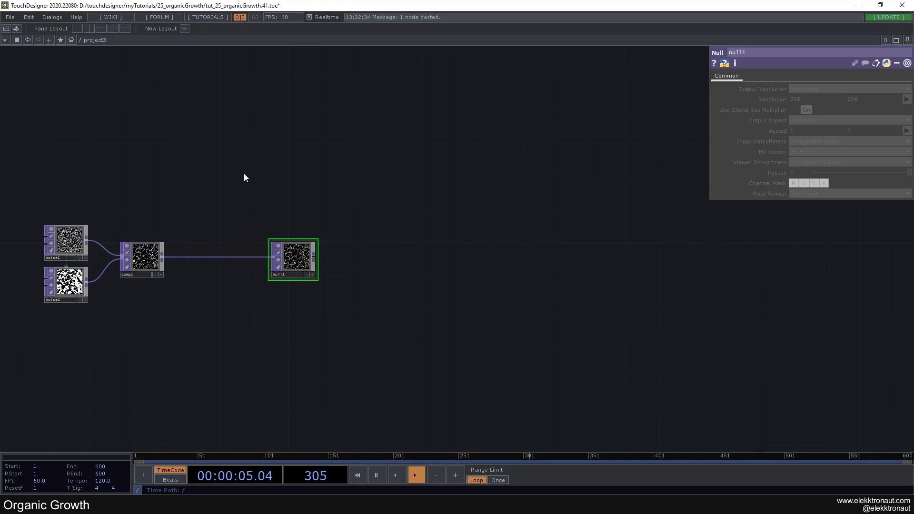
Add a Circle TOP above the connection between comp1 and null1
key("Tab")
type("c")
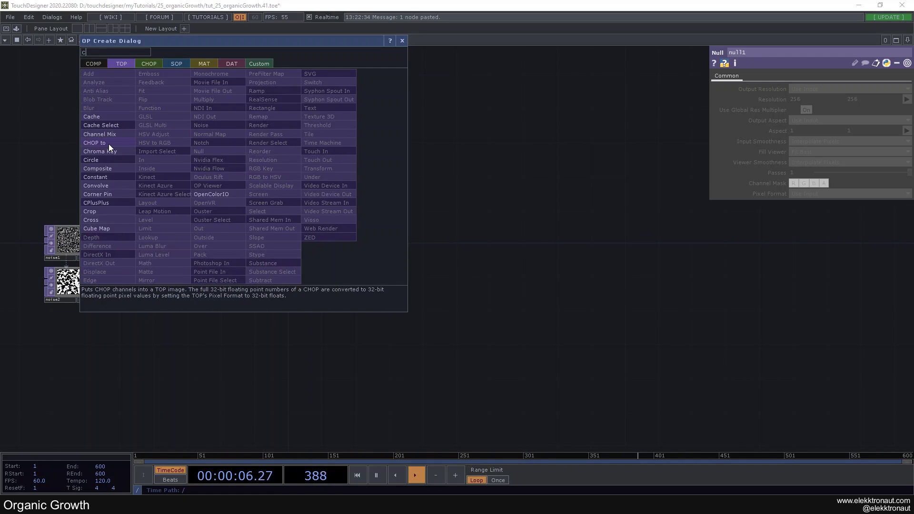
left_click(101, 159)
left_click(237, 191)
scroll(236, 193, "up", 3)
left_click_drag(403, 182, 481, 152)
Paste the copied noise1 resolution into circle1's resolution as a reference
left_click(780, 75)
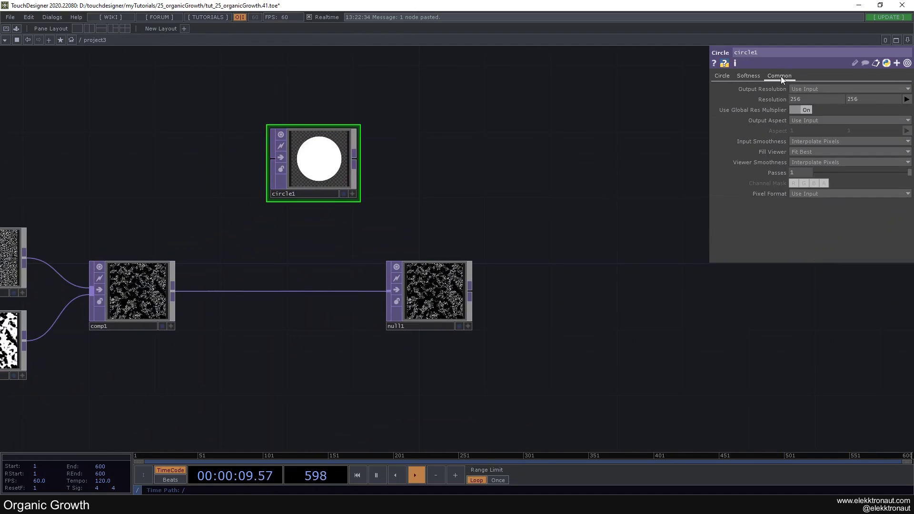
right_click(770, 99)
left_click(790, 101)
Shrink circle1 to a small dot by setting both radius values to 0.005
left_click(729, 76)
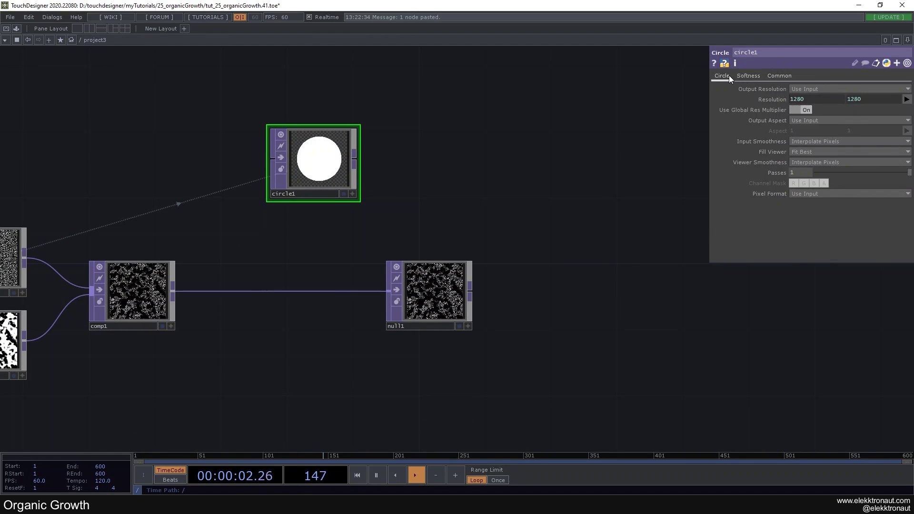
left_click_drag(478, 152, 551, 152)
type(".005")
key("Tab")
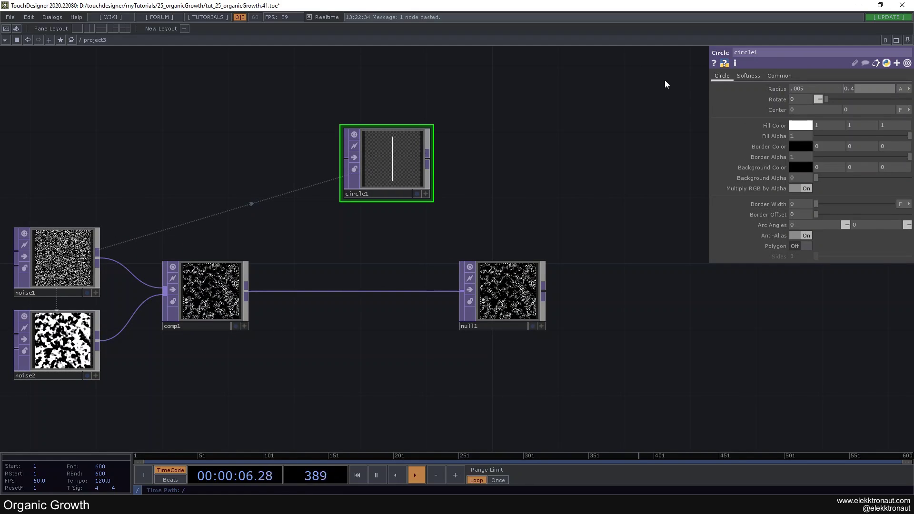
key("Return")
scroll(362, 153, "up", 5)
Set circle1's softness to 0.02 and check the dot up close
left_click(747, 77)
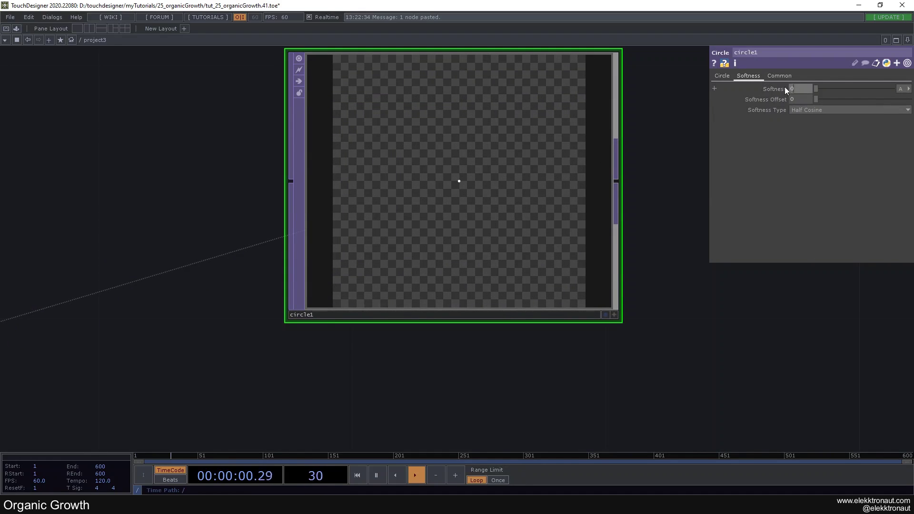
type(".02")
key("Return")
scroll(438, 162, "up", 4)
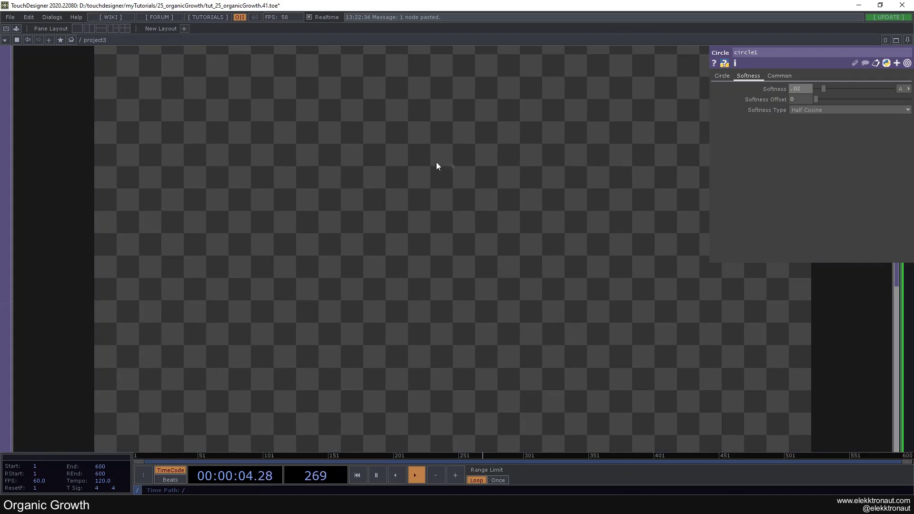
scroll(454, 172, "down", 6)
scroll(495, 188, "up", 2)
scroll(500, 191, "down", 5)
Add a Feedback TOP connected to circle1's output and place it beside circle1
left_click(723, 76)
left_click_drag(433, 176, 353, 172)
scroll(352, 171, "up", 2)
left_click_drag(389, 244, 327, 248)
right_click(347, 170)
type("fe")
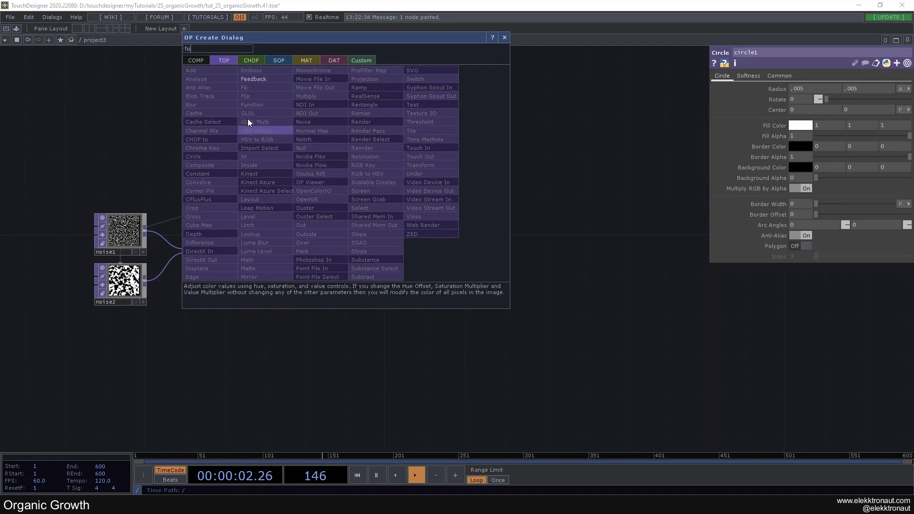
left_click(273, 79)
left_click(414, 178)
Add a Composite TOP well downstream of feedback1, wired to its output, and assign it as feedback1's target TOP
left_click_drag(414, 177, 241, 157)
right_click(241, 157)
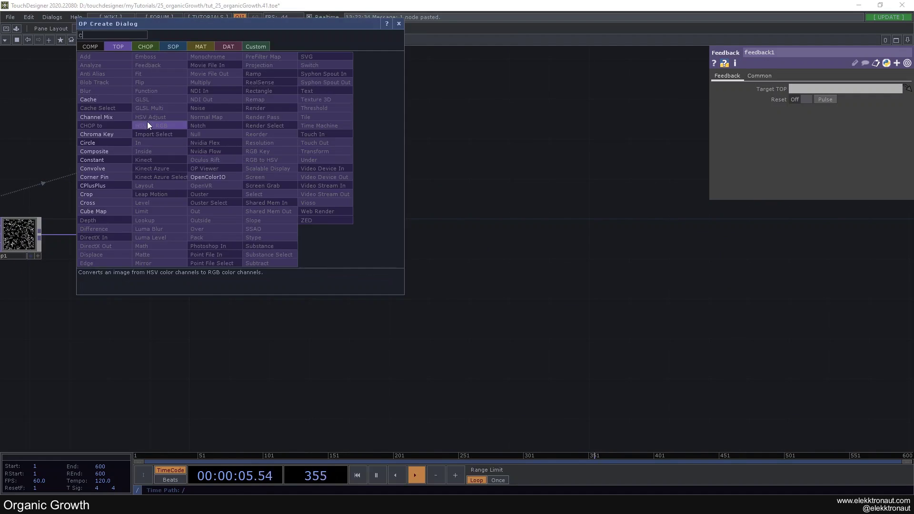
left_click(108, 150)
left_click(710, 233)
scroll(437, 239, "down", 2)
scroll(420, 240, "down", 1)
left_click_drag(621, 227, 221, 182)
left_click_drag(230, 148, 242, 167)
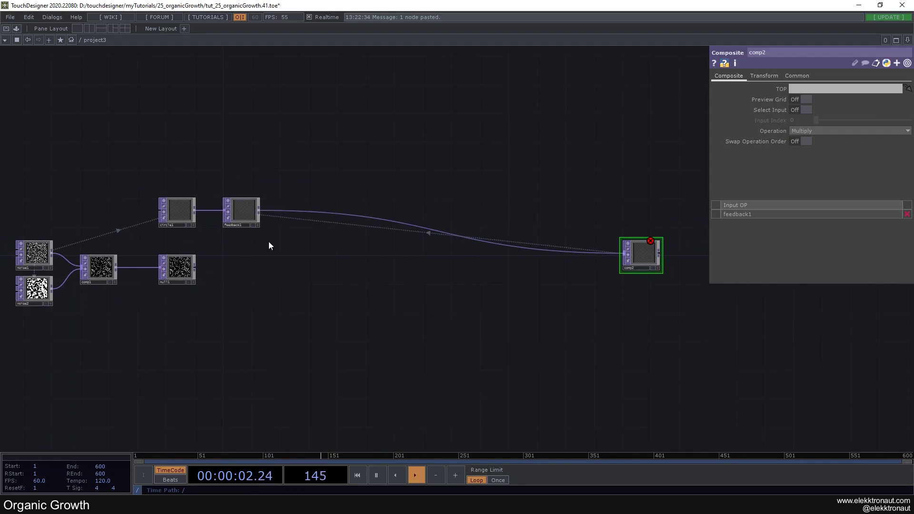
Add a Keyboard In CHOP directly above feedback1
scroll(265, 164, "up", 3)
key("Tab")
type("k")
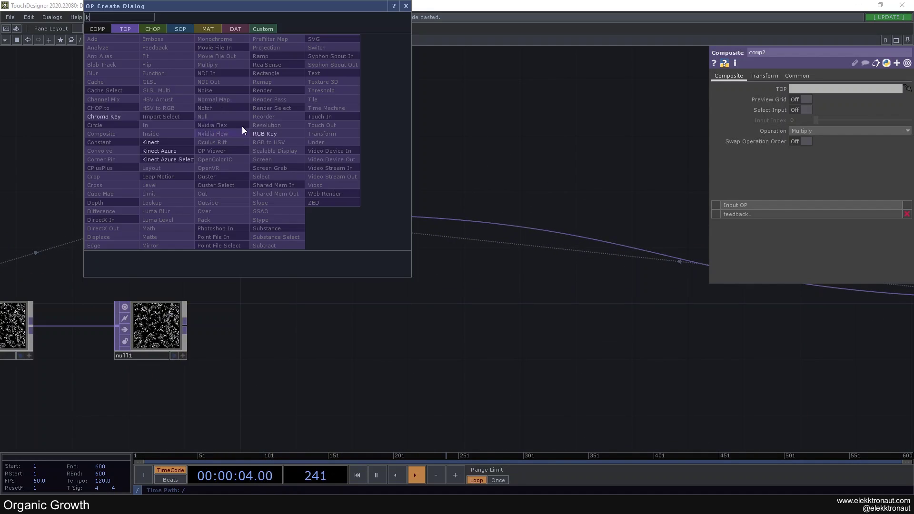
left_click(152, 30)
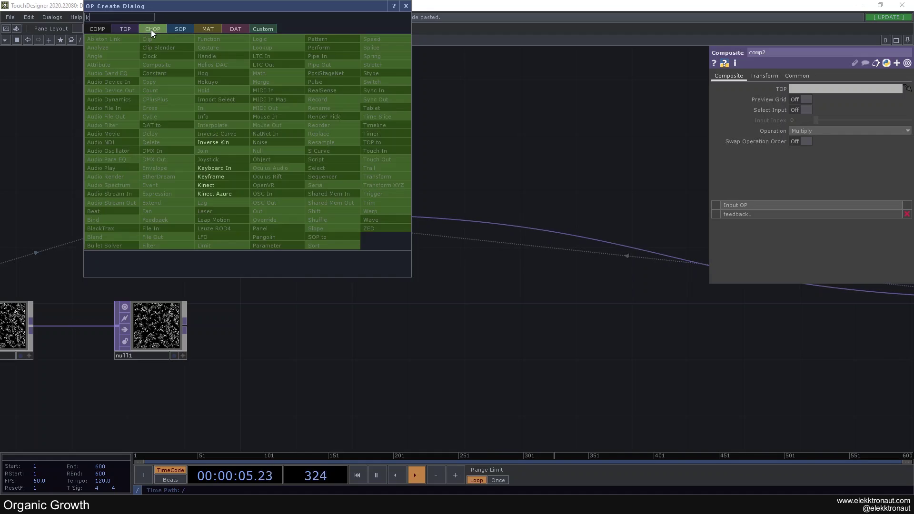
left_click(205, 168)
left_click(278, 140)
Export the k1 channel of keyboardin1 to feedback1's Reset Pulse parameter
left_click(276, 204)
left_click(309, 160)
left_click_drag(284, 139, 818, 102)
left_click(815, 101)
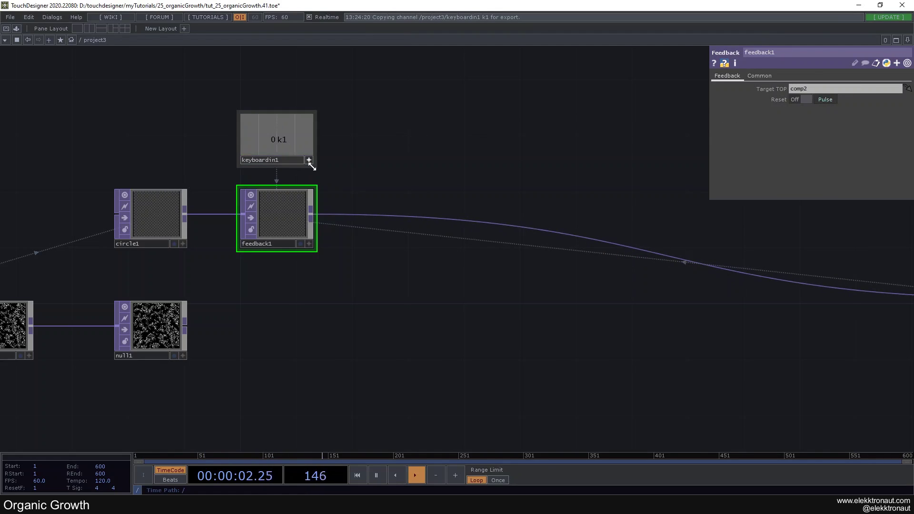
Append a Null TOP to comp2's output and align it with comp2, leaving a wide gap
scroll(310, 160, "down", 5)
left_click_drag(455, 157, 288, 212)
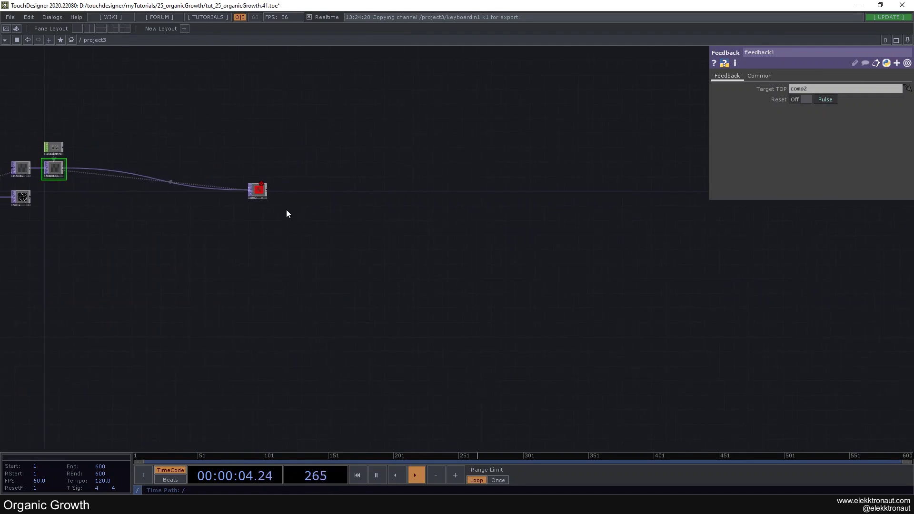
scroll(287, 209, "up", 4)
left_click(212, 177)
scroll(217, 178, "up", 2)
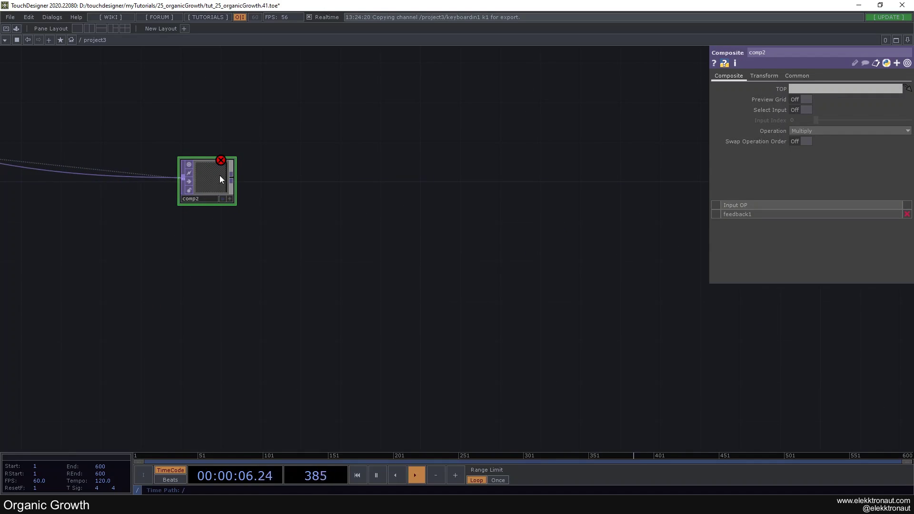
key("ctrl+alt+n")
left_click(619, 175)
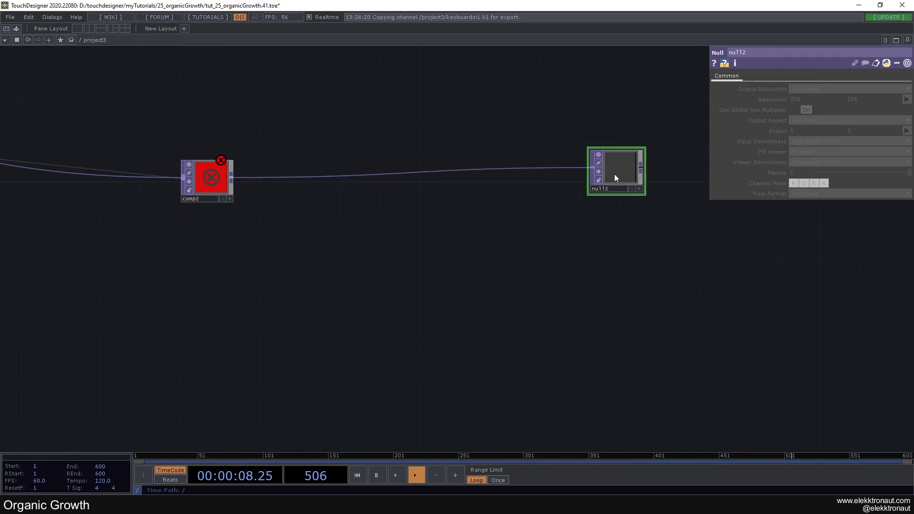
left_click_drag(615, 175, 608, 200)
Rename the null after comp2 as bg and display its output in the network background
left_click(605, 198)
type("bg")
key("Return")
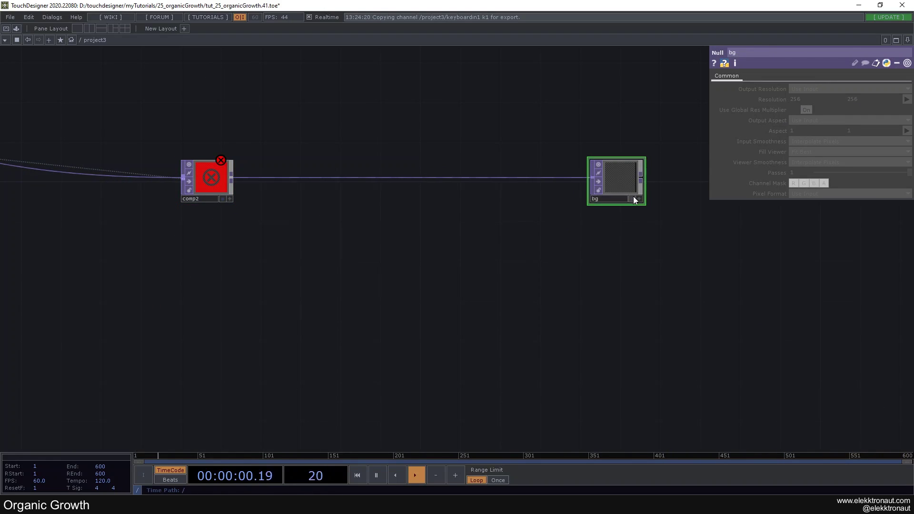
left_click(632, 198)
left_click_drag(588, 228, 651, 235)
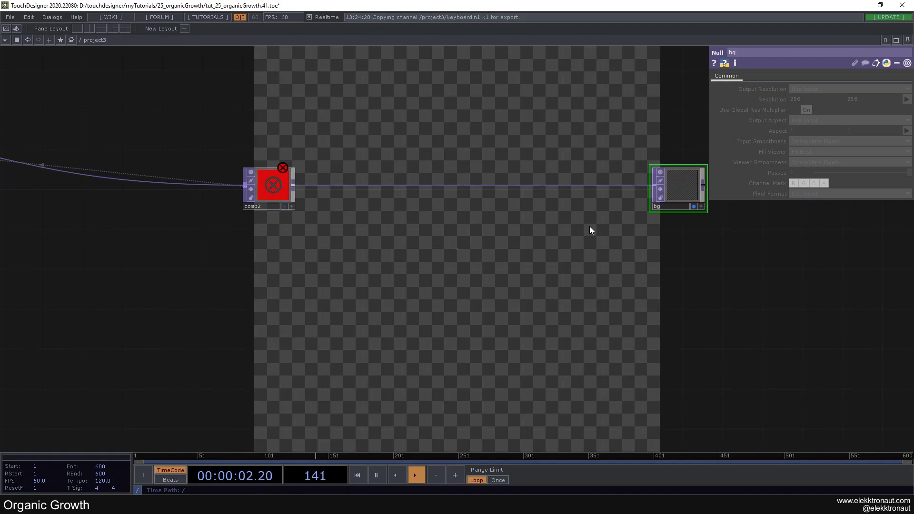
Insert an RGB Key TOP on the wire between comp2 and bg and align it beside bg
right_click(514, 184)
left_click(522, 174)
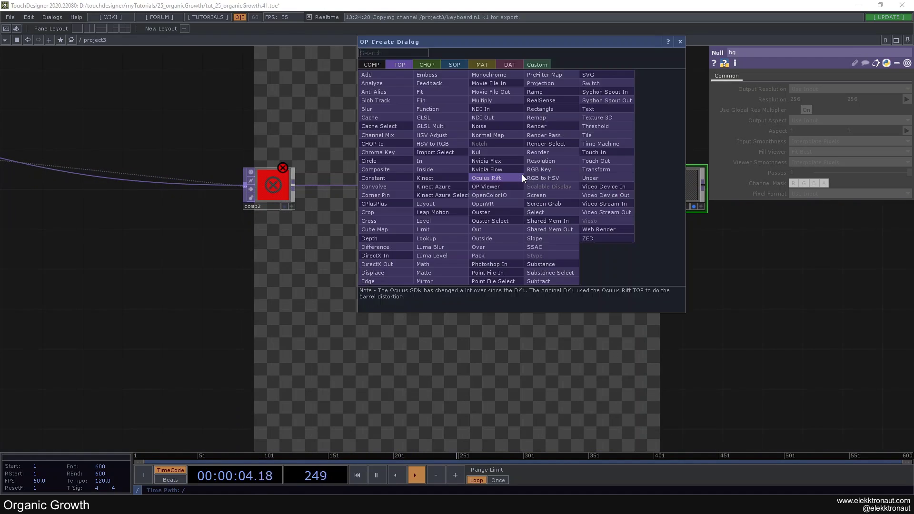
type("rg")
left_click(535, 171)
left_click(586, 191)
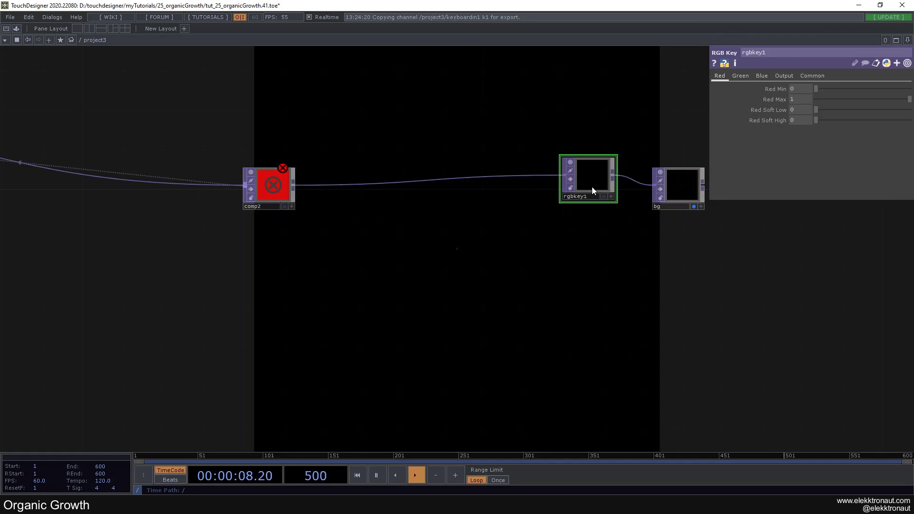
left_click_drag(518, 219, 560, 219)
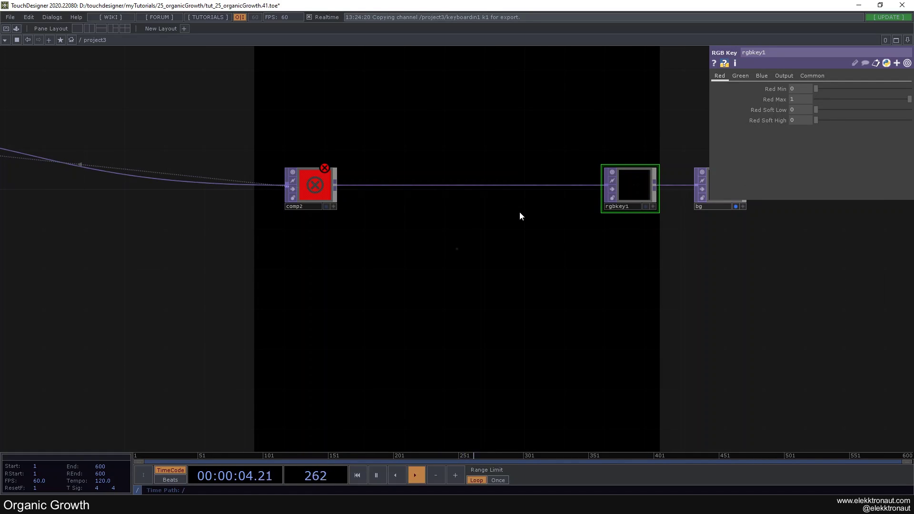
middle_click_drag(602, 179, 641, 200)
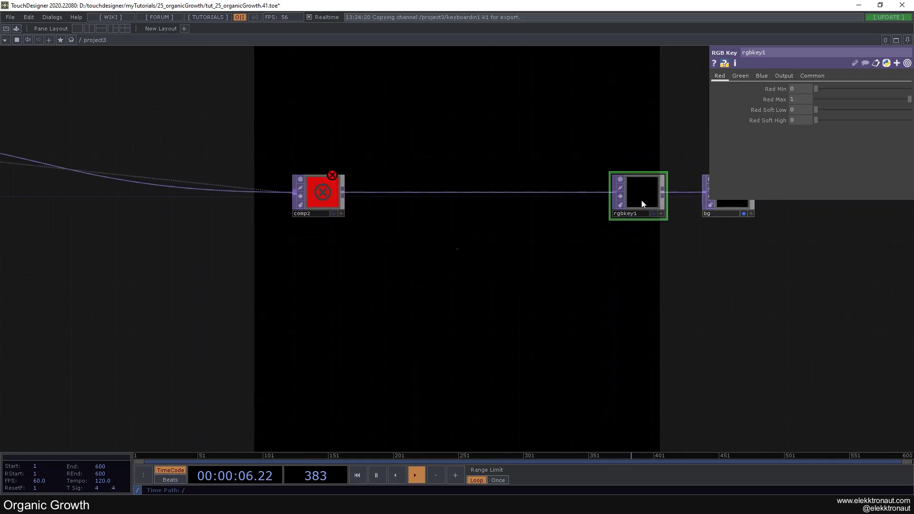
Add a Luma Blur TOP branching off feedback1's output, between null1 and comp2
scroll(561, 219, "down", 2)
key("h")
scroll(376, 244, "up", 3)
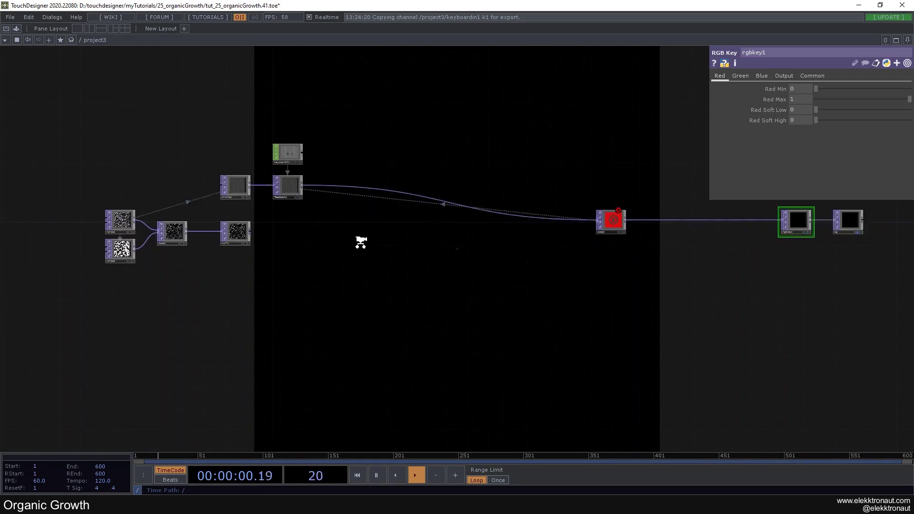
left_click_drag(269, 235, 283, 229)
left_click_drag(457, 241, 500, 259)
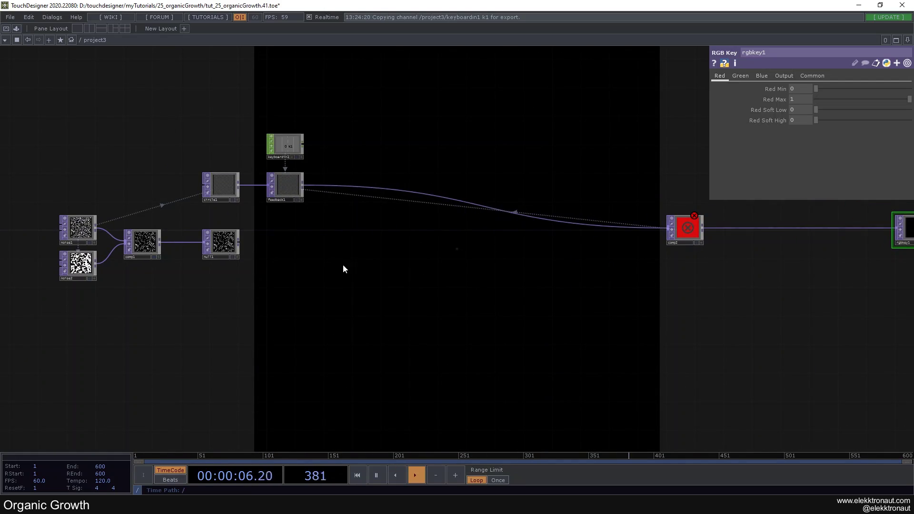
right_click(303, 185)
type("lu")
left_click(211, 260)
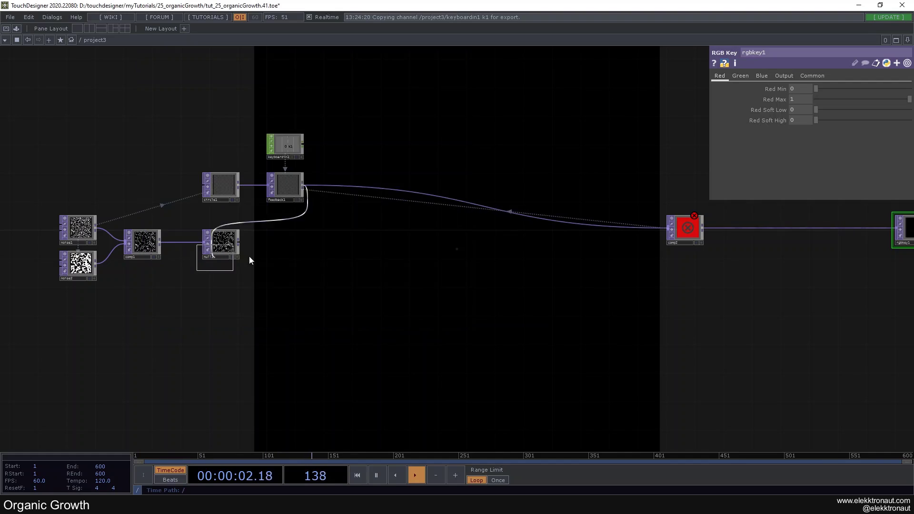
left_click(379, 246)
scroll(379, 244, "up", 3)
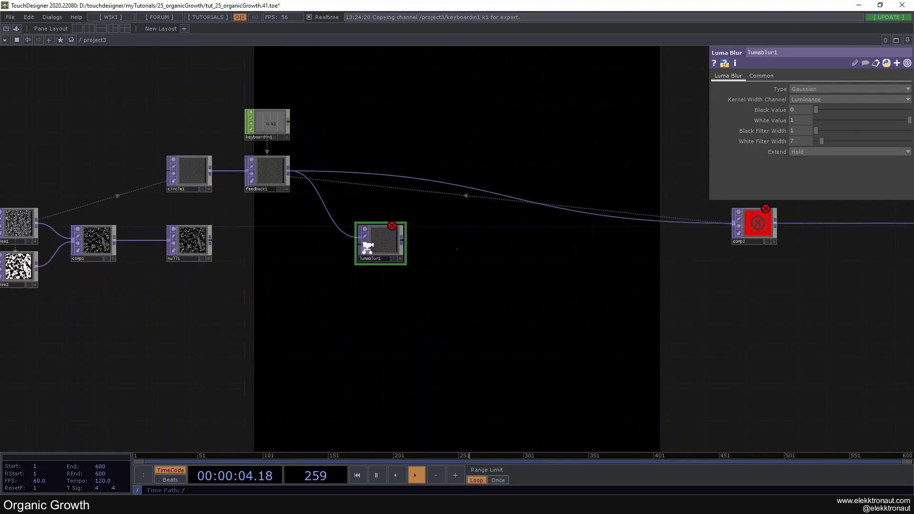
Wire null1 into lumablur1's second input and lumablur1 into comp2, and set comp2's operation to Add
mouse_move(187, 240)
left_mouse_down()
mouse_move(350, 250)
mouse_move(703, 248)
mouse_move(781, 236)
left_mouse_up()
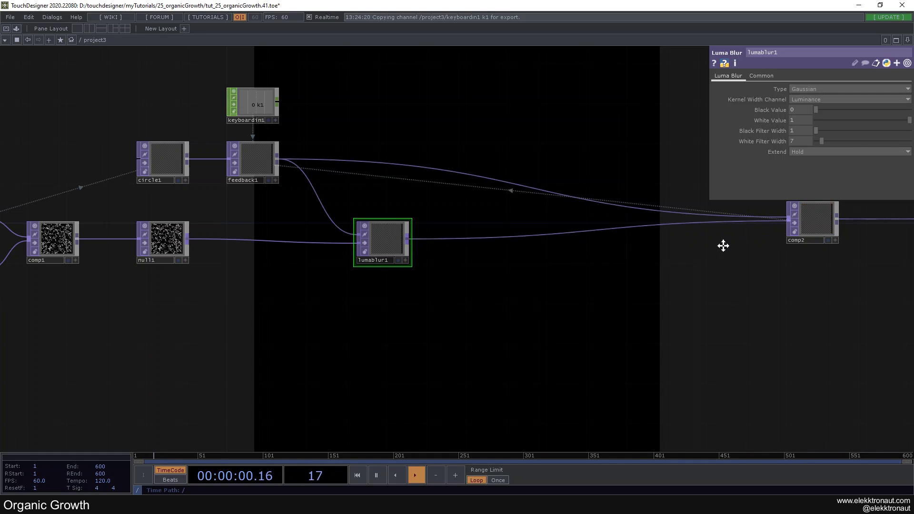
left_click_drag(729, 246, 633, 236)
left_click(649, 225)
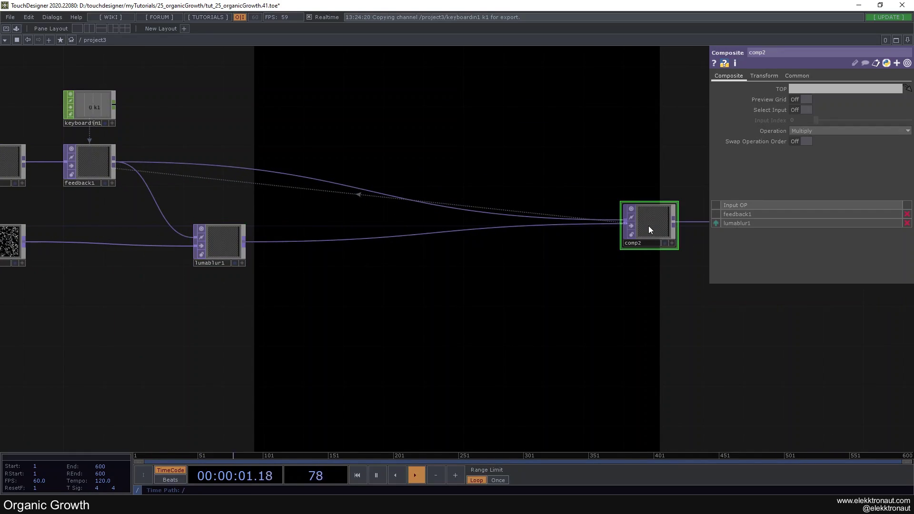
left_click(799, 131)
left_click(808, 138)
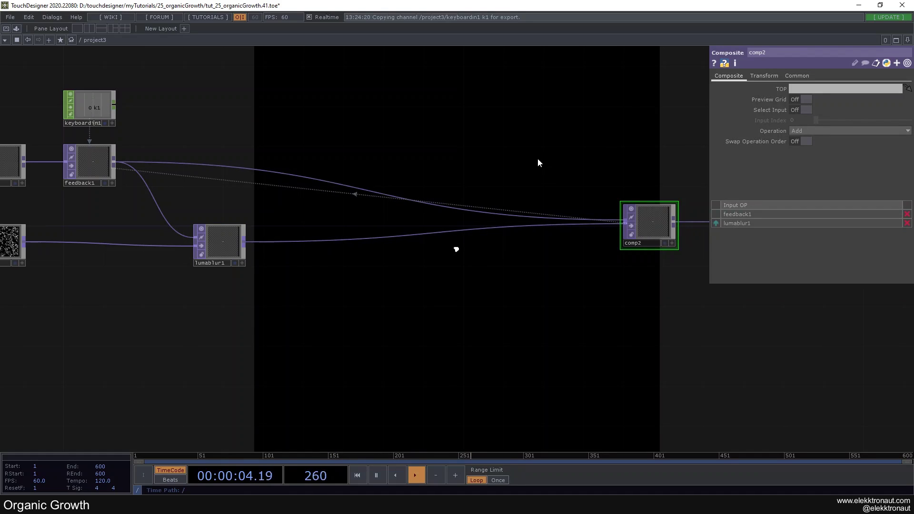
Set lumablur1's White Filter Width to 30
left_click_drag(494, 264, 548, 202)
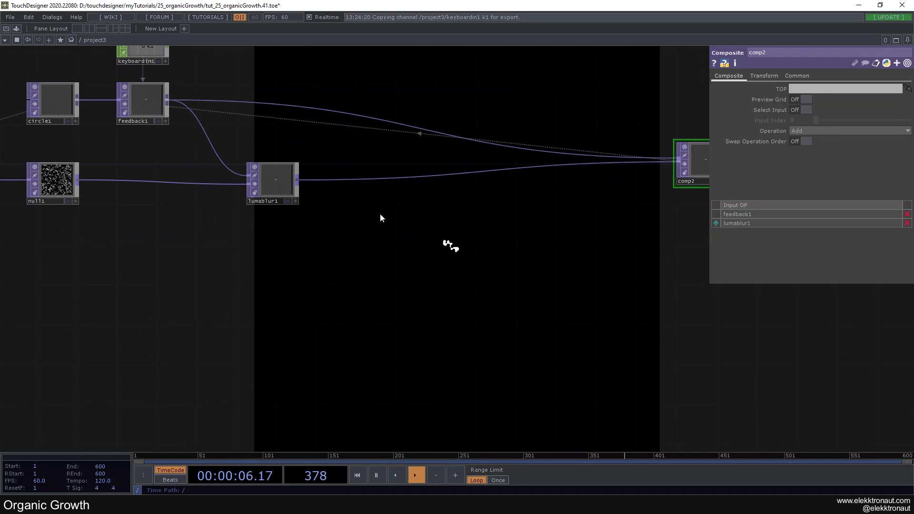
left_click(281, 192)
left_click(793, 141)
type("30")
key("Return")
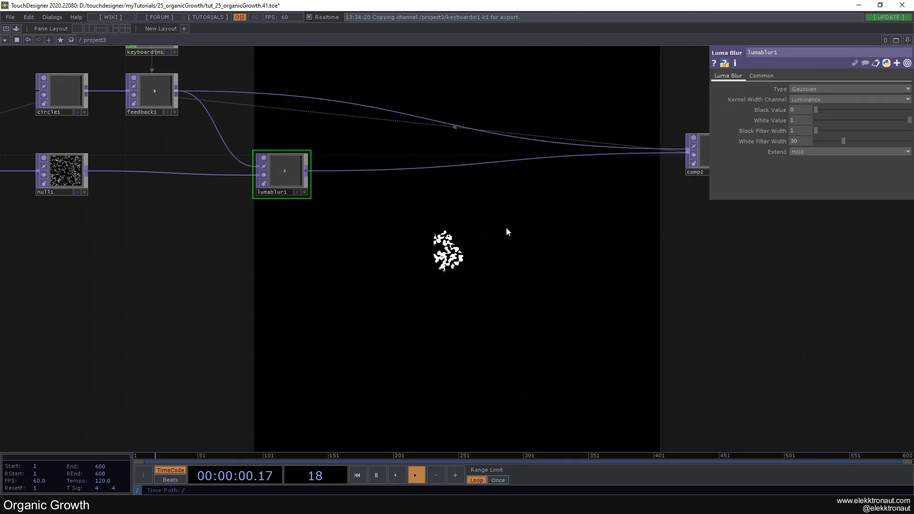
Watch the growth develop, reset it to the circle seed and pause the timeline
left_click_drag(449, 227, 582, 270)
scroll(267, 196, "up", 3)
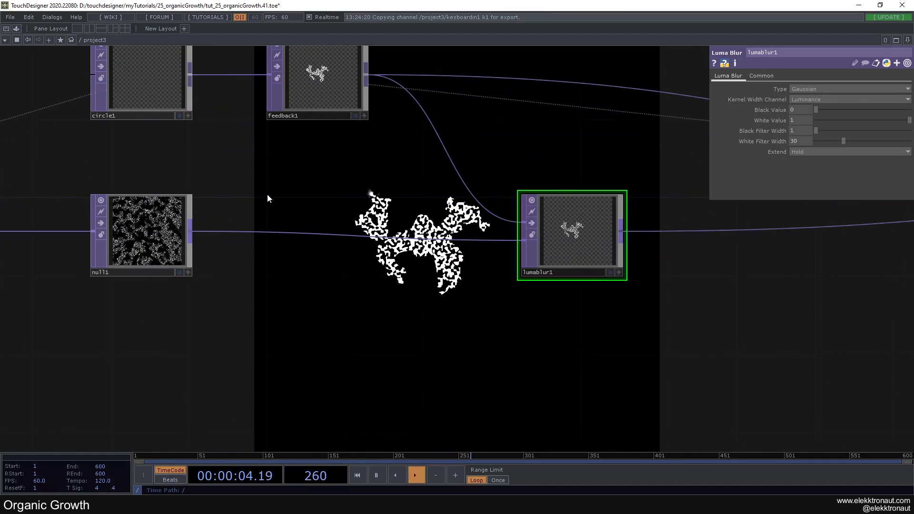
left_click_drag(267, 200, 324, 233)
key("space")
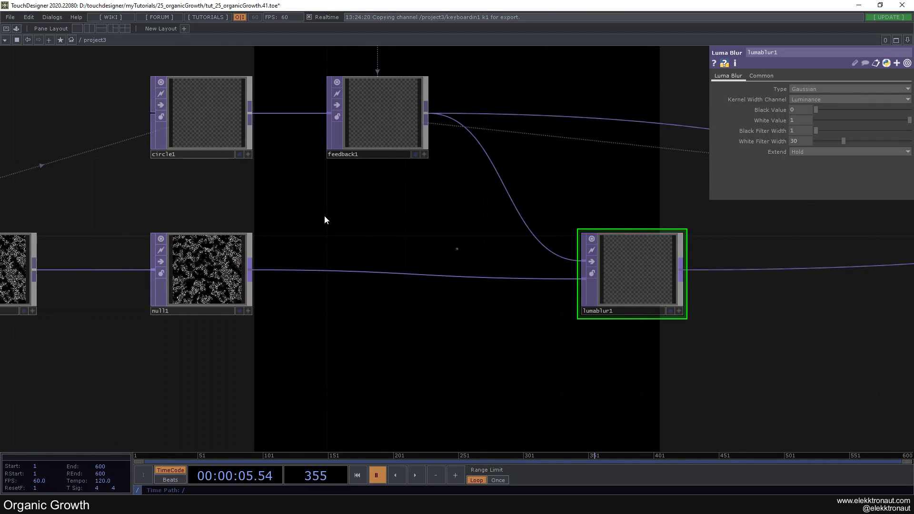
Inspect how circle1, feedback1 and null1 feed into lumablur1, viewing the seed dot and the noise pattern up close
left_click_drag(380, 196, 347, 216)
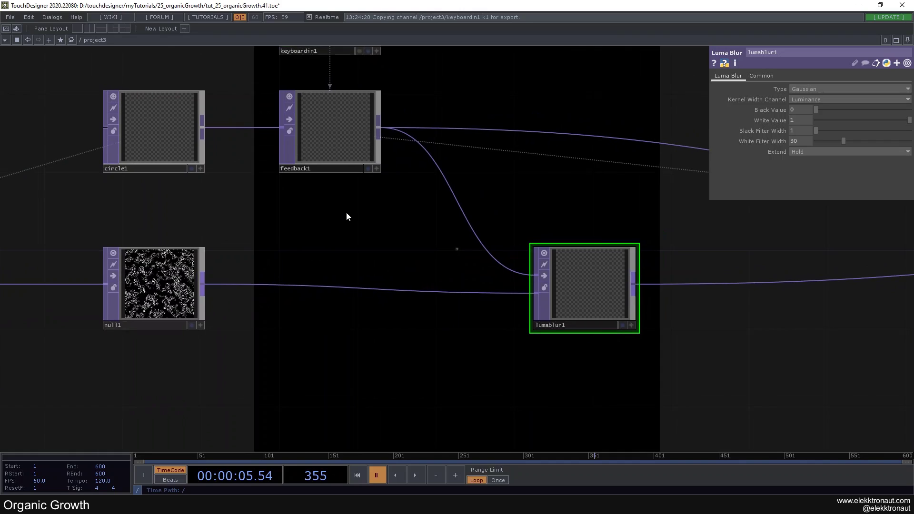
left_click(149, 122)
scroll(148, 120, "up", 5)
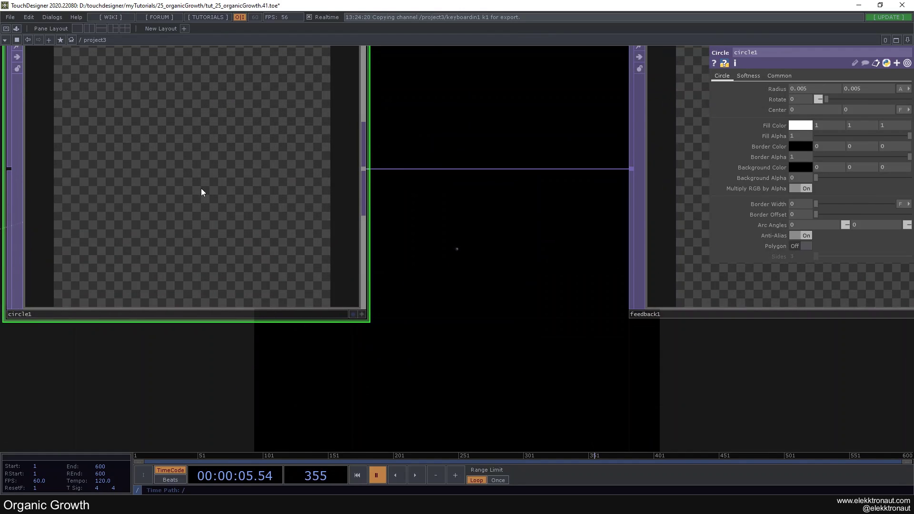
scroll(196, 185, "down", 7)
left_click_drag(337, 239, 335, 229)
left_click_drag(455, 305, 475, 190)
left_click_drag(373, 243, 381, 286)
left_click_drag(273, 158, 247, 194)
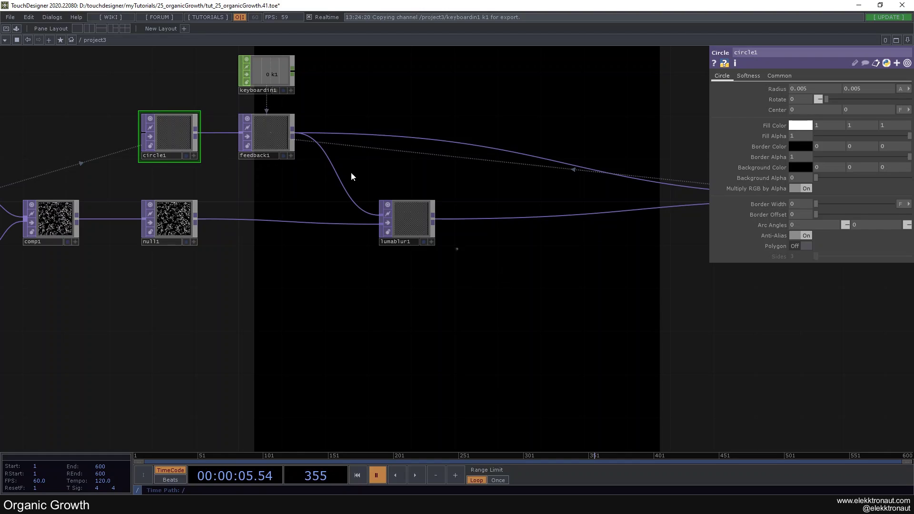
left_click(267, 131)
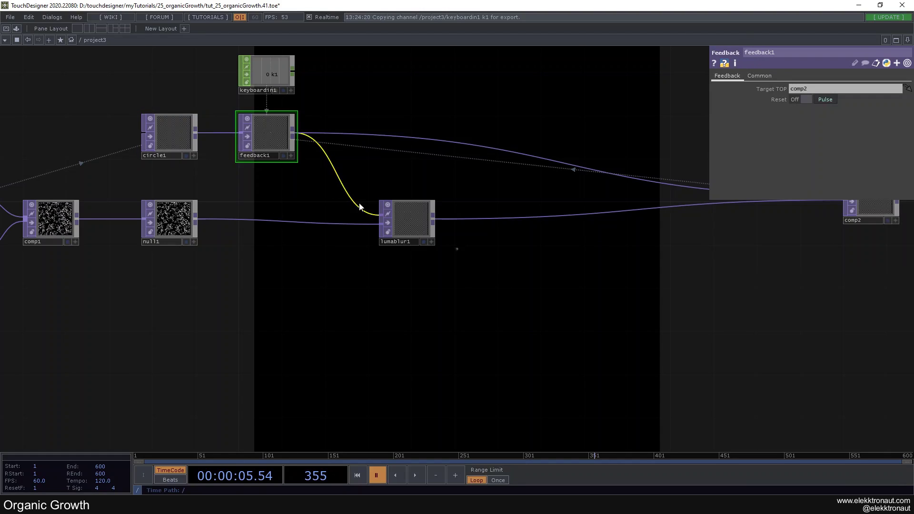
left_click(405, 213)
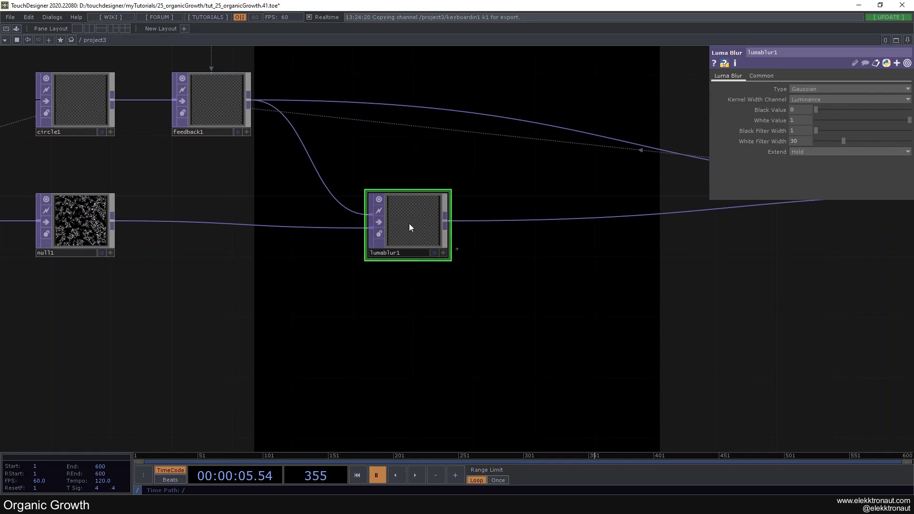
left_click_drag(305, 204, 390, 191)
scroll(155, 203, "up", 6)
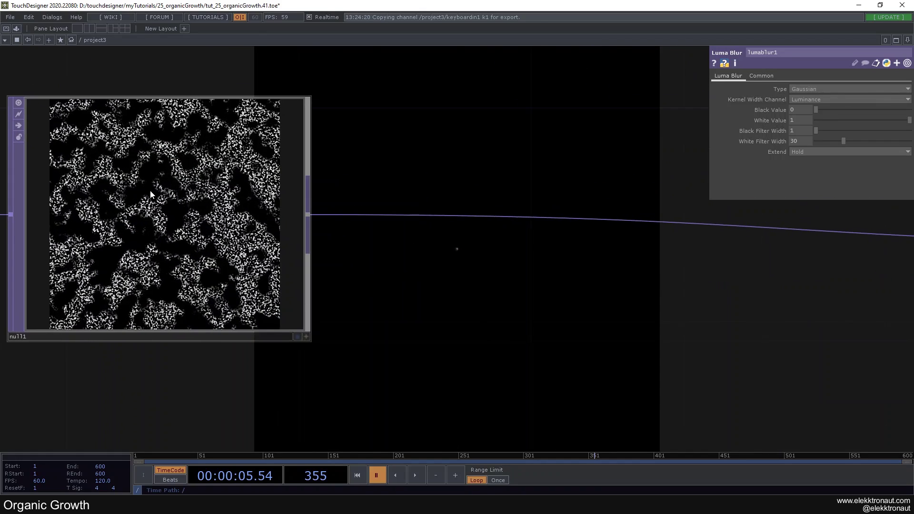
scroll(162, 217, "down", 5)
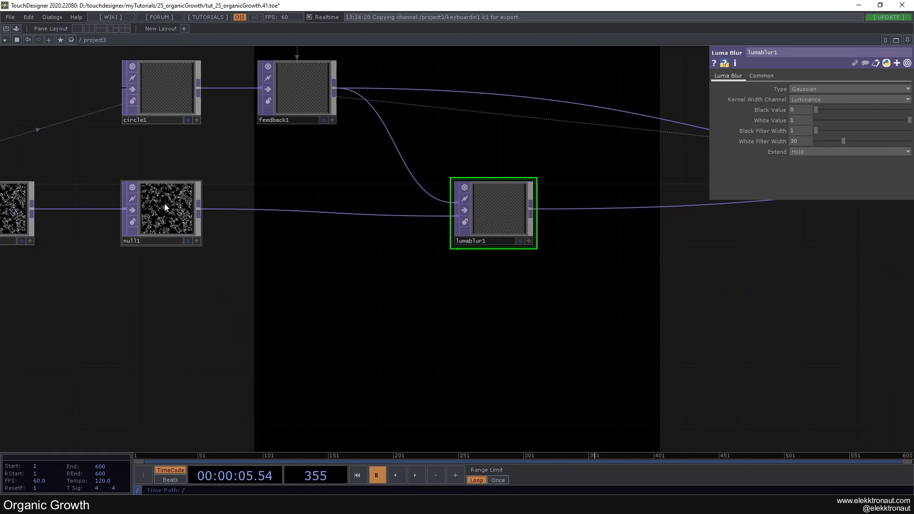
Advance the paused timeline frame by frame to frame 384 to examine the growth, and compare it with null1's noise pattern
scroll(168, 208, "down", 3)
left_click(456, 475)
left_click(456, 474)
left_click(456, 475)
left_click(456, 475)
left_click(456, 474)
left_click(456, 475)
left_click(455, 476)
double_click(456, 474)
triple_click(455, 475)
triple_click(455, 475)
double_click(455, 475)
triple_click(455, 475)
double_click(455, 475)
triple_click(455, 476)
triple_click(455, 475)
left_click(455, 476)
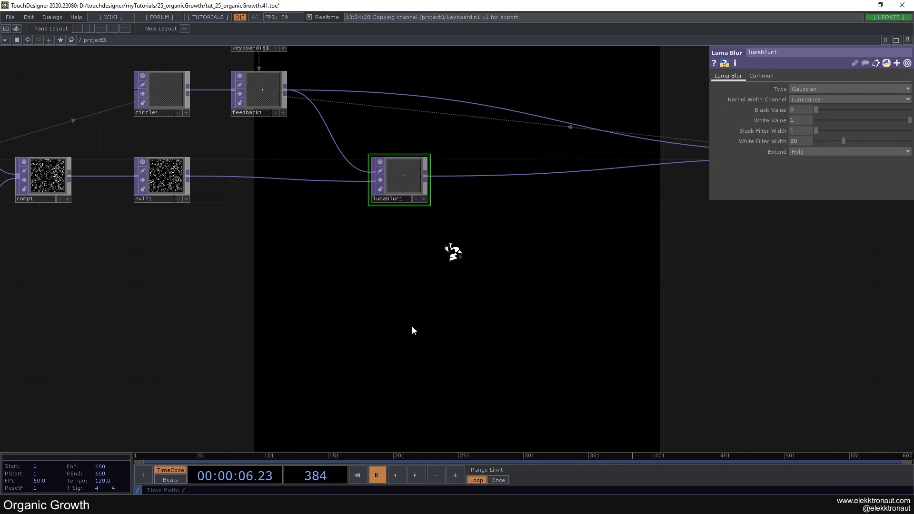
scroll(154, 190, "up", 5)
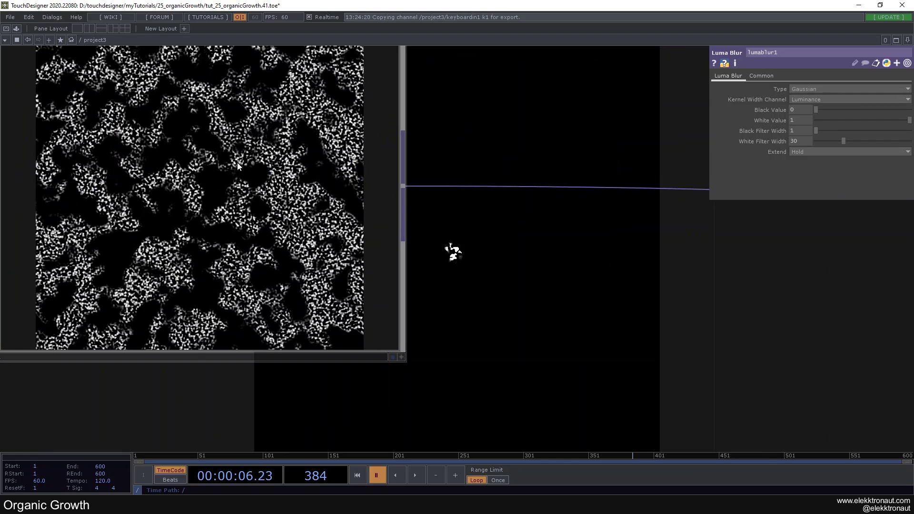
Advance the timeline one frame and examine how feedback1, null1 and lumablur1 connect into comp2 and loop back
scroll(187, 194, "down", 5)
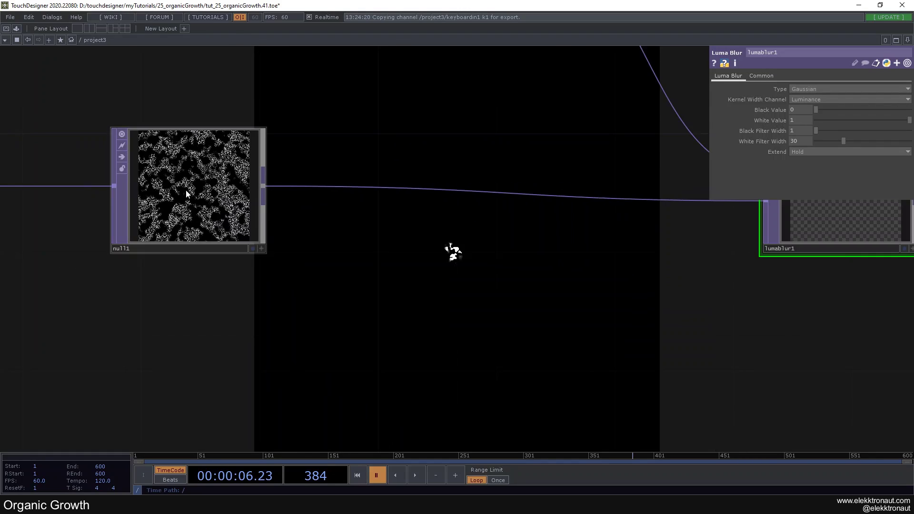
left_click(453, 480)
left_click_drag(397, 358, 375, 359)
left_click_drag(461, 258, 375, 303)
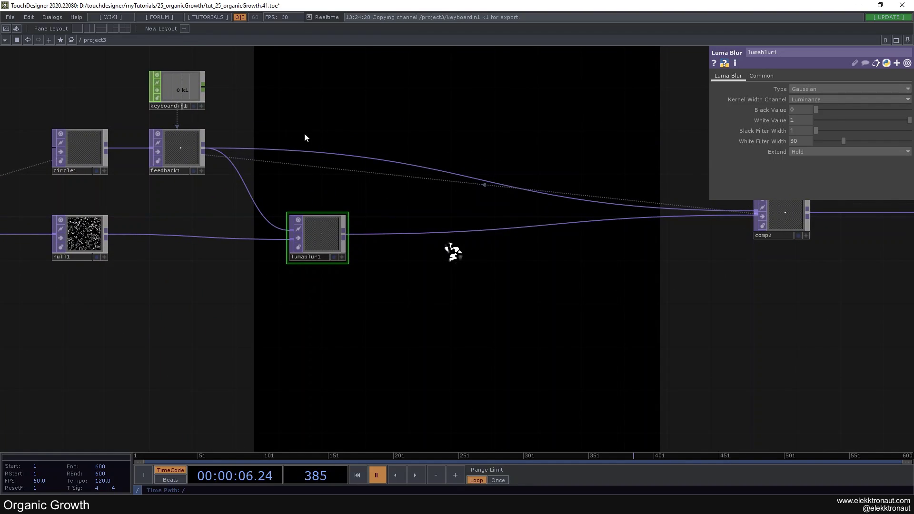
left_click(184, 150)
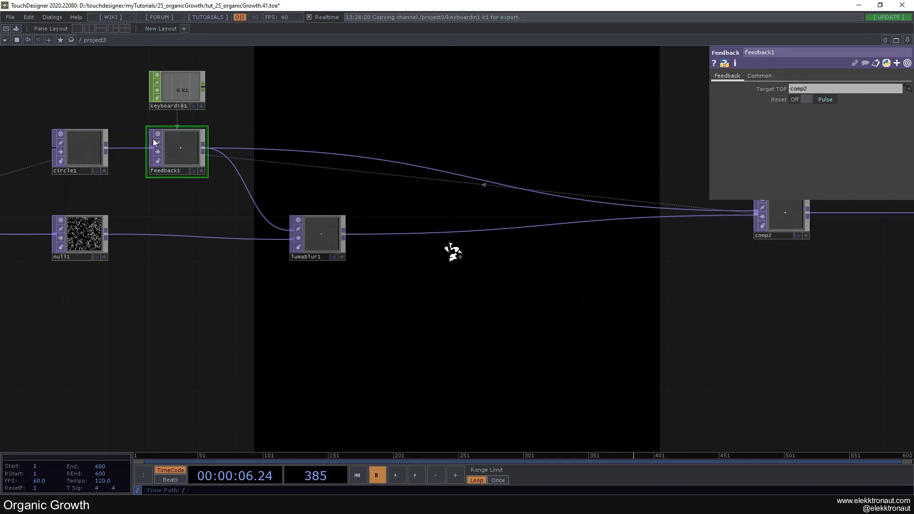
left_click_drag(289, 194, 354, 229)
scroll(336, 224, "up", 2)
scroll(400, 257, "down", 4)
scroll(373, 269, "up", 2)
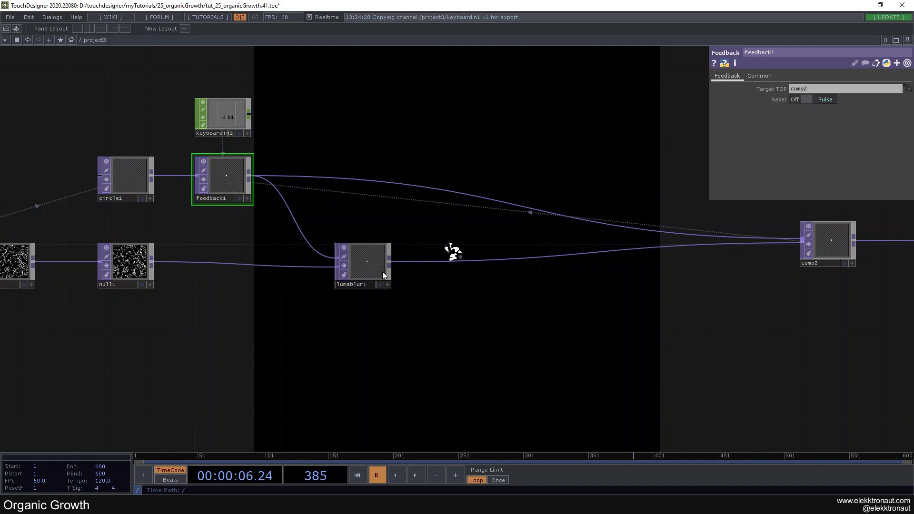
scroll(108, 274, "up", 2)
scroll(375, 294, "down", 2)
left_click_drag(513, 248, 455, 254)
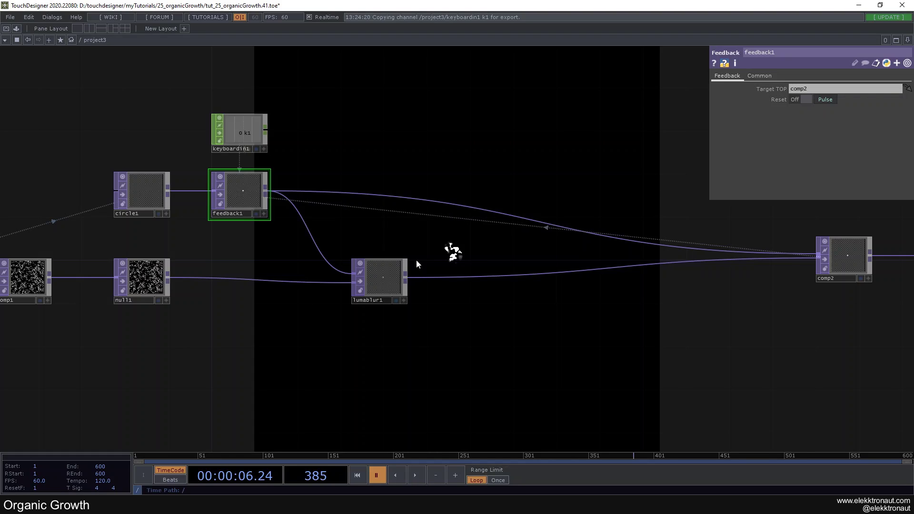
Advance the paused timeline frame by frame to frame 400 to examine how the growth spreads
left_click(455, 475)
left_click(455, 475)
left_click(455, 475)
left_click(455, 475)
left_click_drag(447, 425, 457, 406)
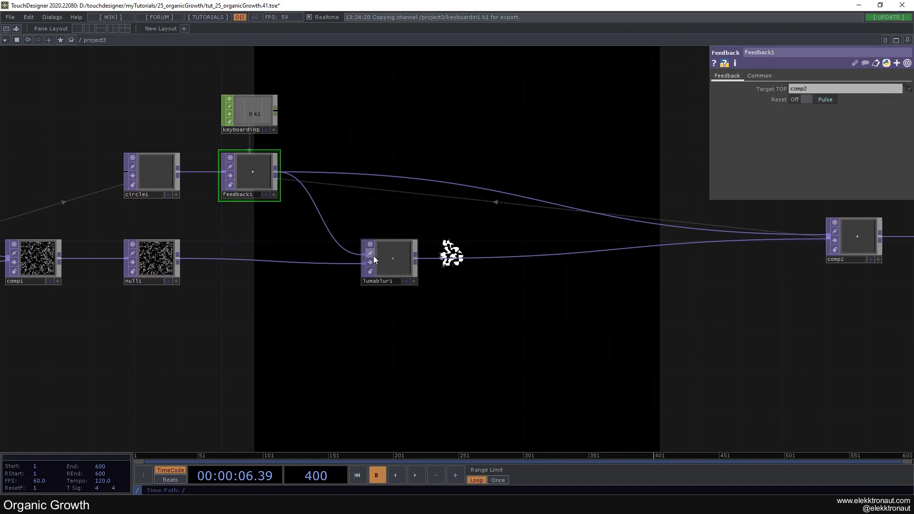
left_click_drag(433, 258, 433, 231)
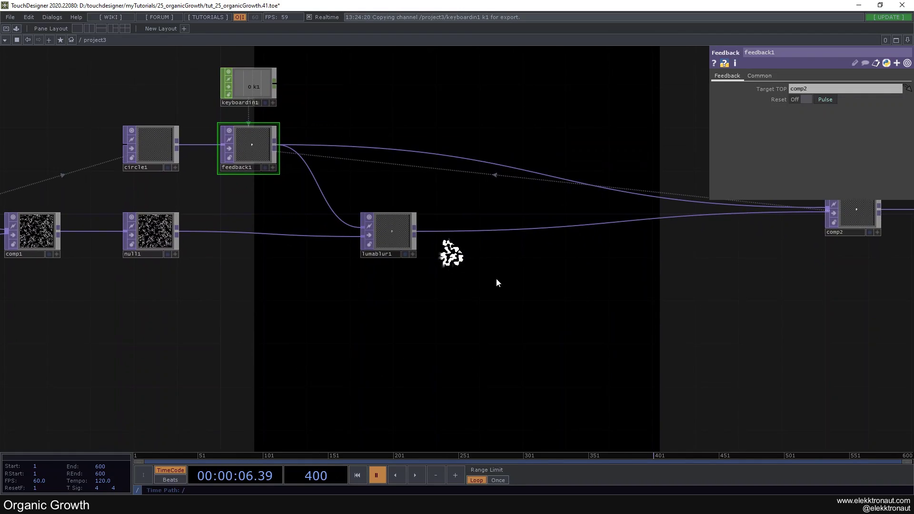
Resume timeline playback, watch the growth spread alongside the network, and reset it to the circle seed
key("space")
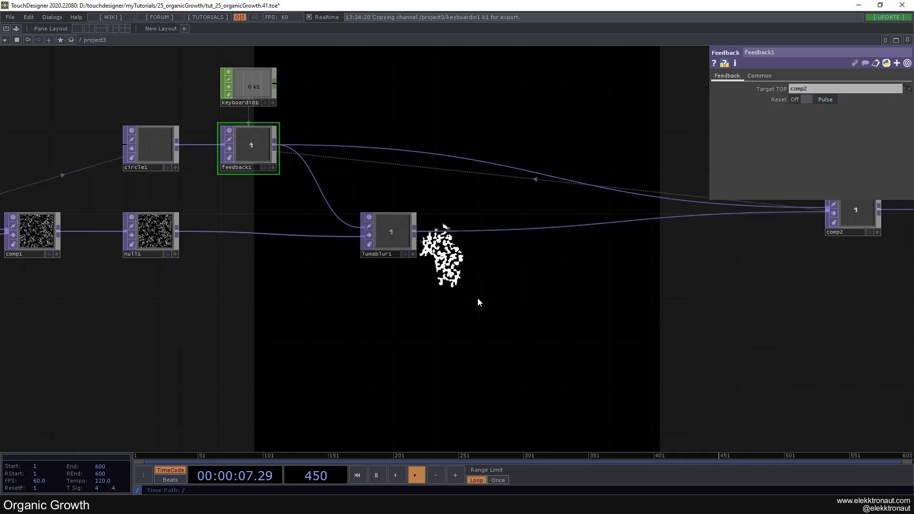
left_click_drag(464, 282, 463, 257)
left_click_drag(526, 316, 497, 258)
left_click_drag(365, 270, 468, 320)
scroll(236, 204, "up", 3)
scroll(251, 258, "down", 6)
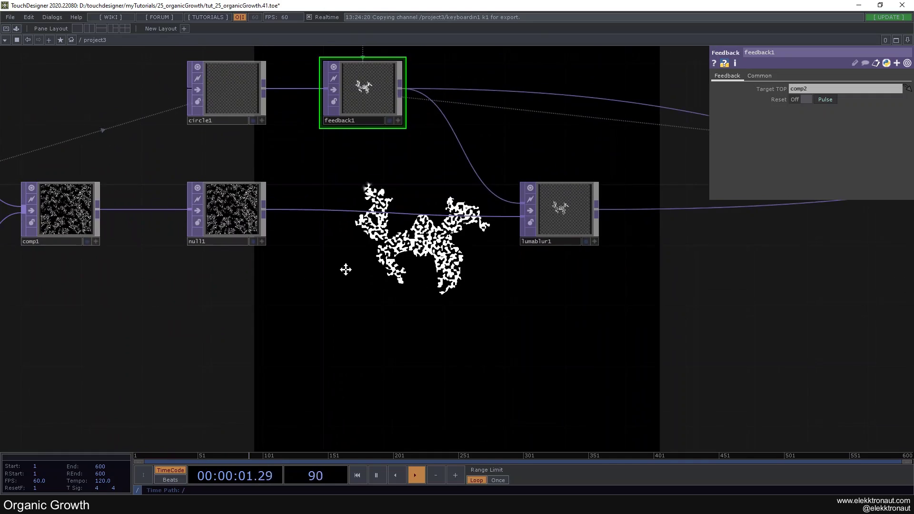
left_click_drag(411, 218, 239, 239)
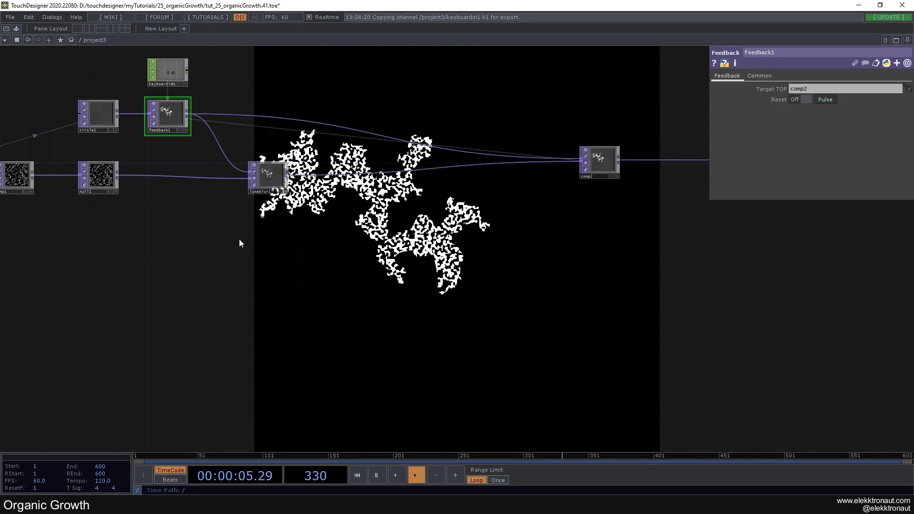
left_click_drag(291, 269, 362, 327)
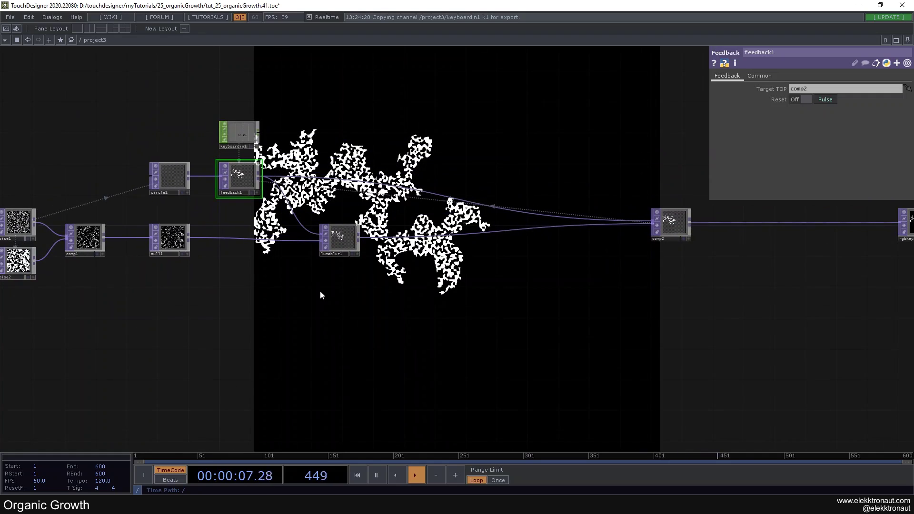
key("1")
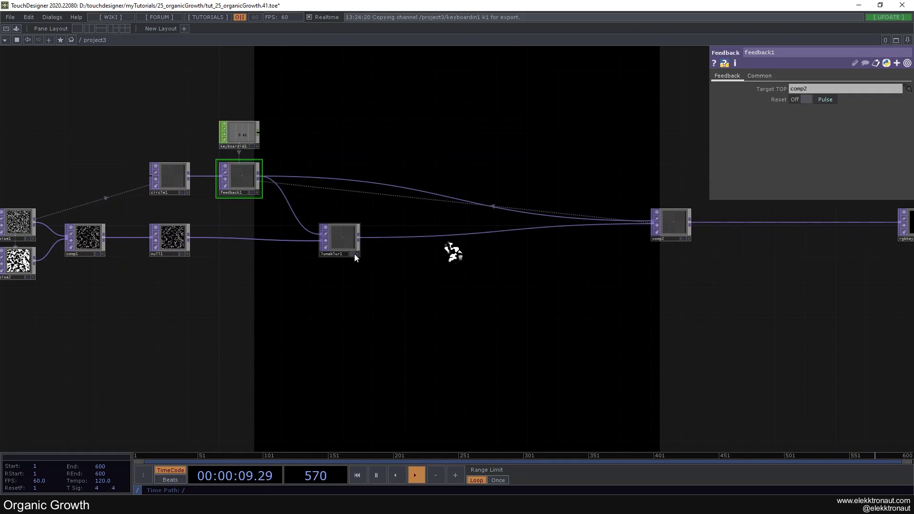
Set lumablur1's White Filter Width to 22
left_click(349, 241)
left_click_drag(339, 301, 410, 225)
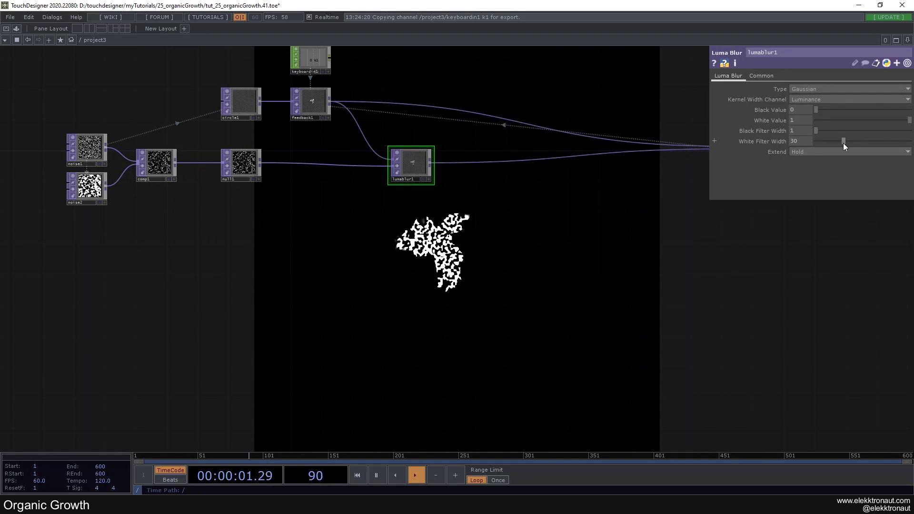
left_click_drag(858, 142, 837, 139)
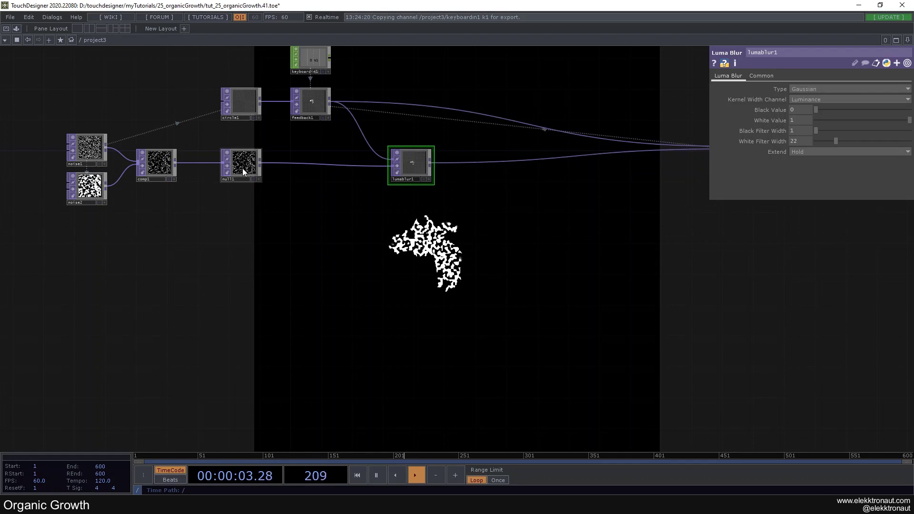
Tidy the network by moving null1 directly beneath feedback1 and shifting lumablur1 slightly further away from it
left_click_drag(243, 167, 318, 174)
left_click_drag(299, 236, 200, 258)
left_click_drag(328, 196, 328, 196)
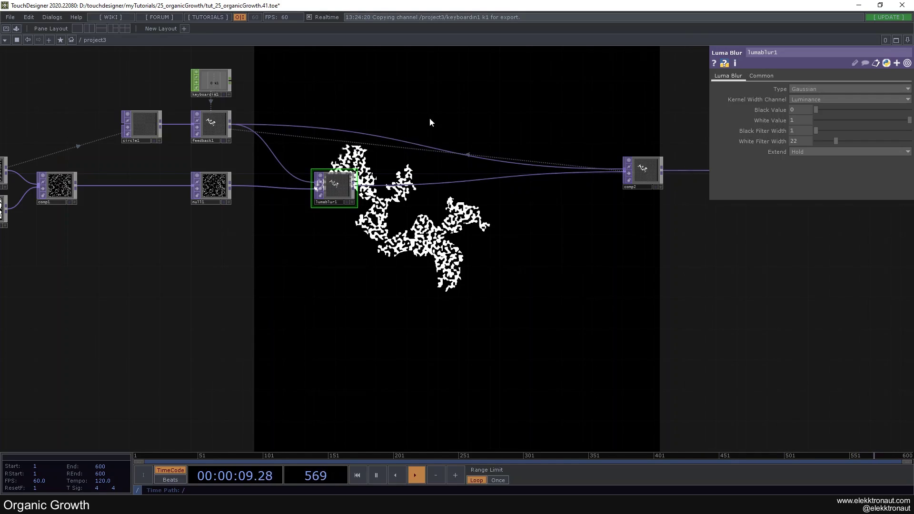
left_click_drag(435, 117, 294, 134)
left_click_drag(447, 280, 746, 289)
Set noise2's Seed to 1777 and reset the growth to the circle seed
left_click(142, 233)
left_click_drag(817, 101, 834, 104)
key("1")
left_click_drag(543, 264, 532, 237)
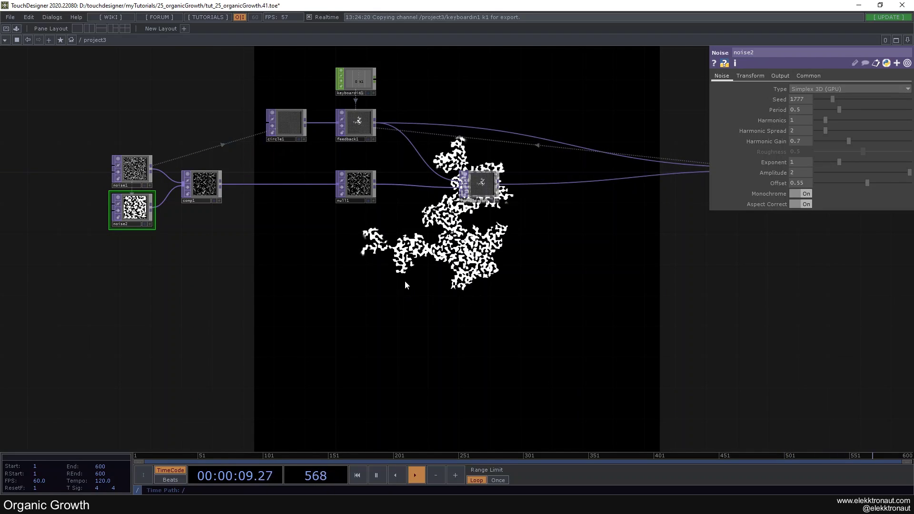
Animate noise2 by setting its Translate Z to the expression absTime.seconds*.2
left_click(750, 76)
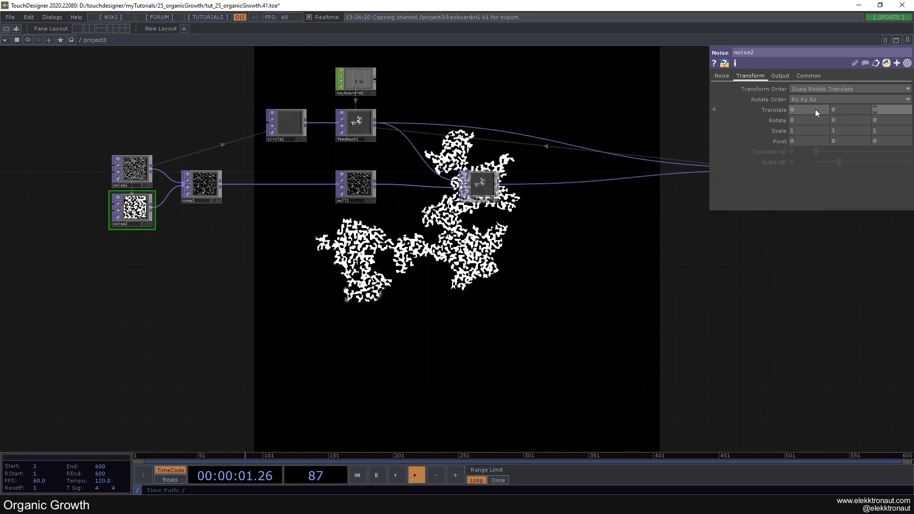
type("absTime.secod")
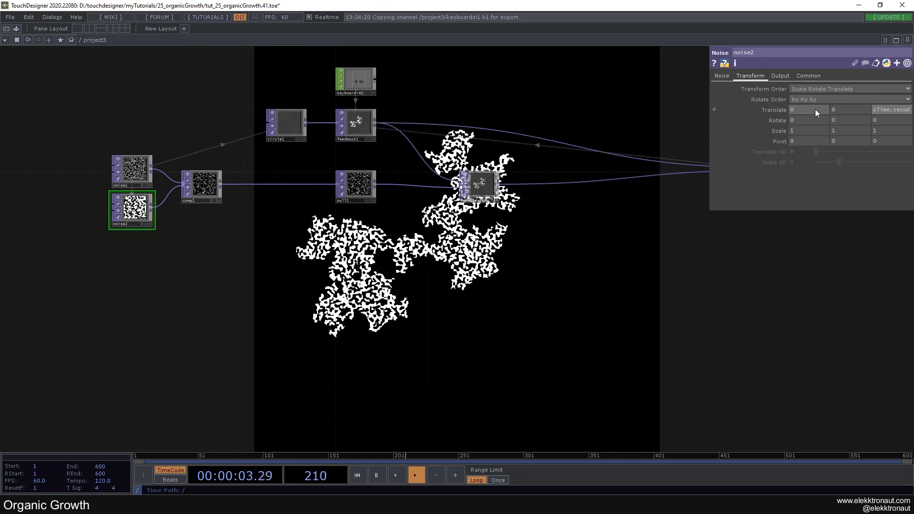
type("nds*")
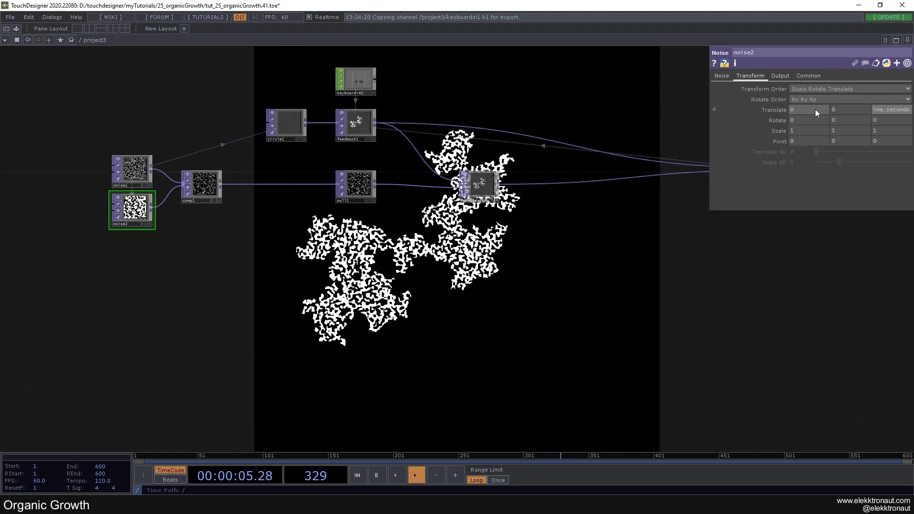
key("Return")
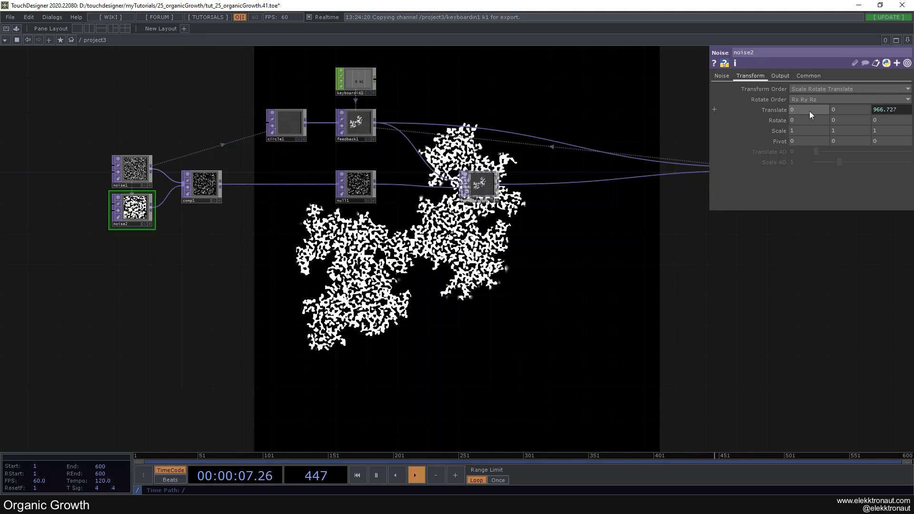
Restart the growth to watch it with the animated noise, view noise2's moving pattern up close, and reset again
key("1")
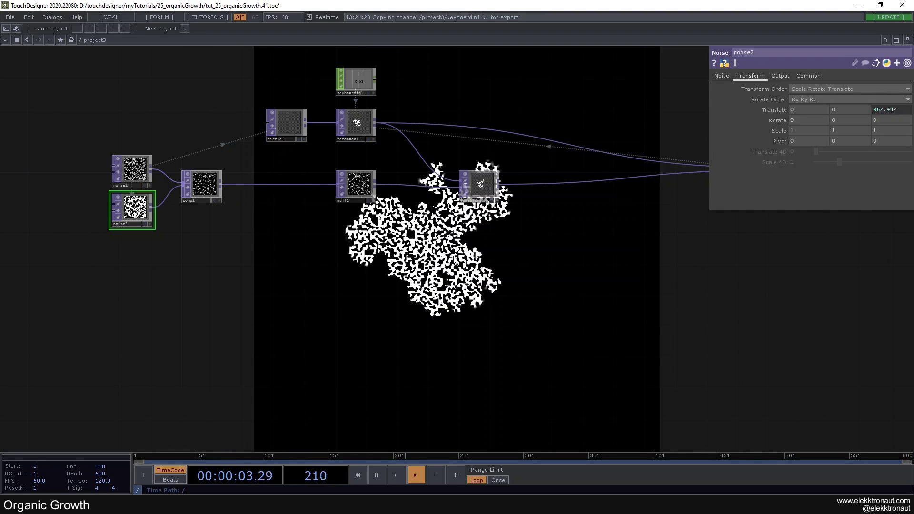
left_click_drag(313, 257, 310, 190)
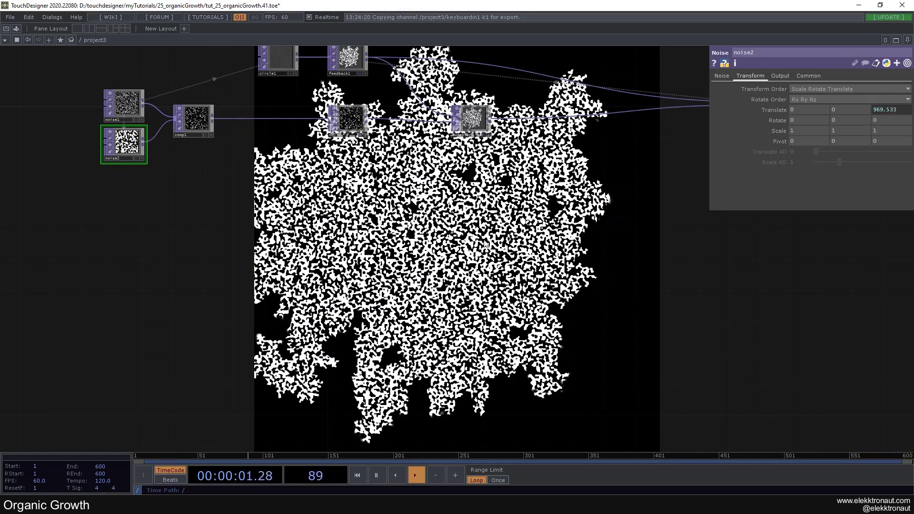
scroll(143, 186, "up", 5)
scroll(157, 179, "up", 5)
scroll(195, 198, "down", 4)
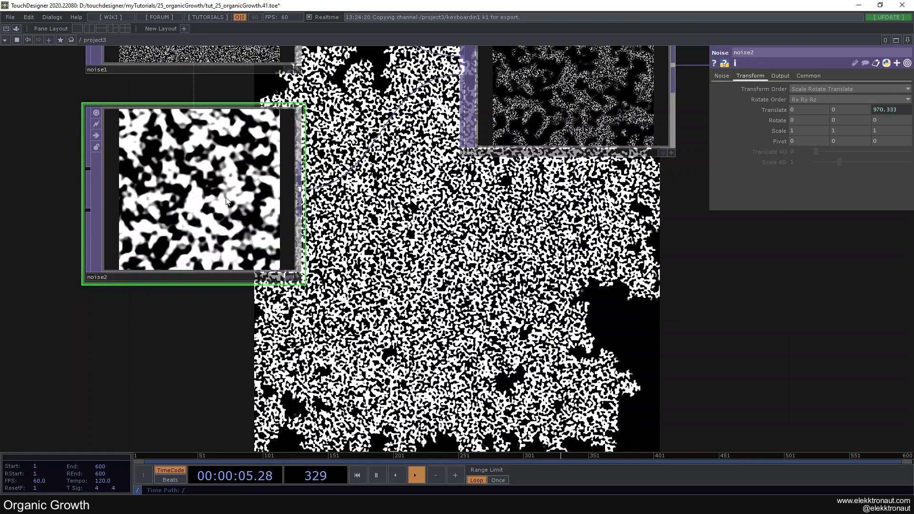
scroll(229, 204, "down", 5)
scroll(394, 273, "down", 2)
left_click_drag(393, 272, 243, 192)
key("1")
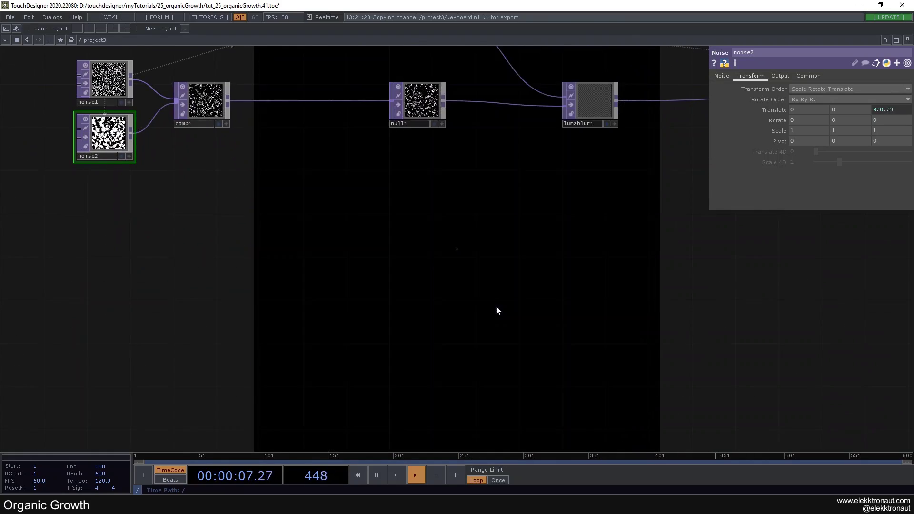
Remove the time expression from noise2's Translate Z, returning it to the constant value 0
left_click(774, 108)
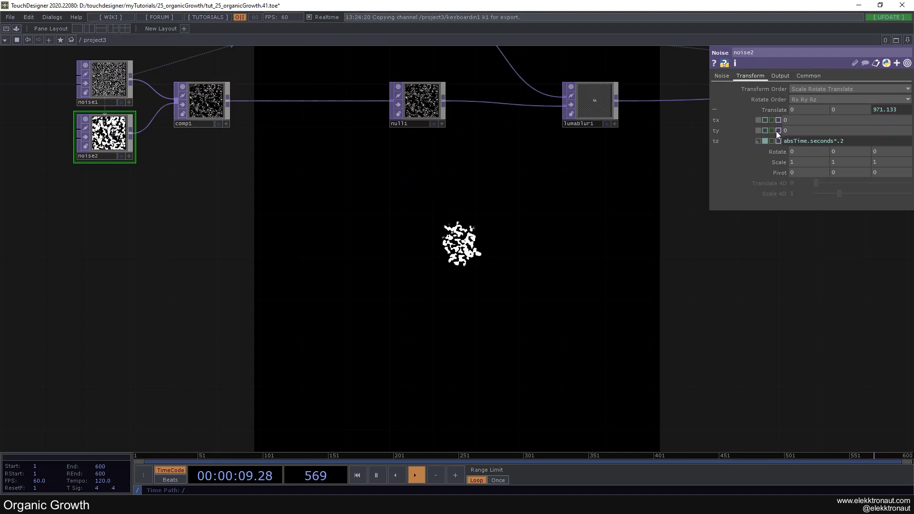
left_click(759, 140)
left_click(765, 111)
left_click_drag(116, 47, 136, 63)
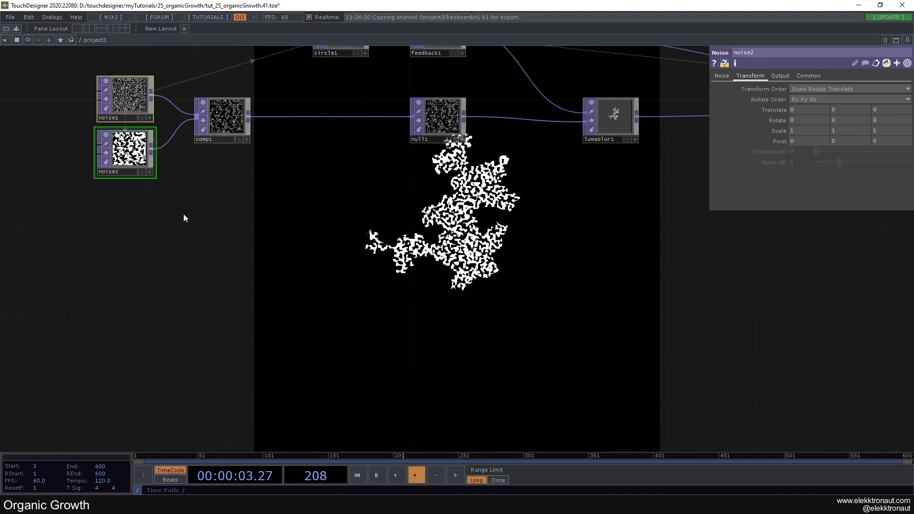
left_click(218, 199)
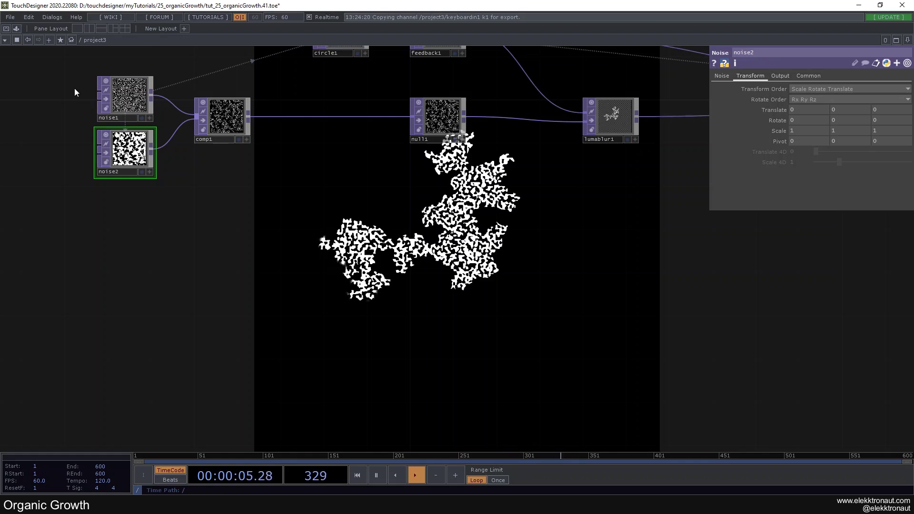
Reset the growth and set noise1's Seed to 1118
left_click(134, 104)
left_click_drag(443, 237, 313, 220)
scroll(312, 219, "down", 2)
key("1")
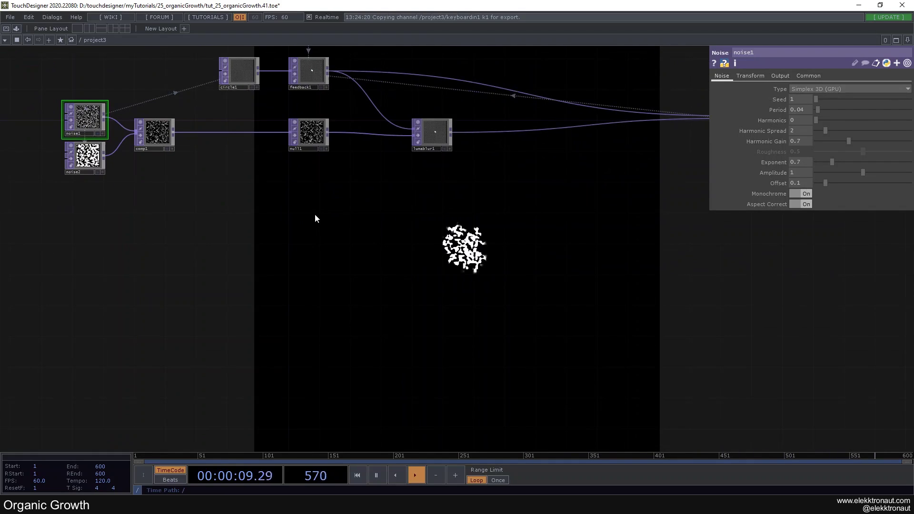
left_click_drag(816, 99, 827, 99)
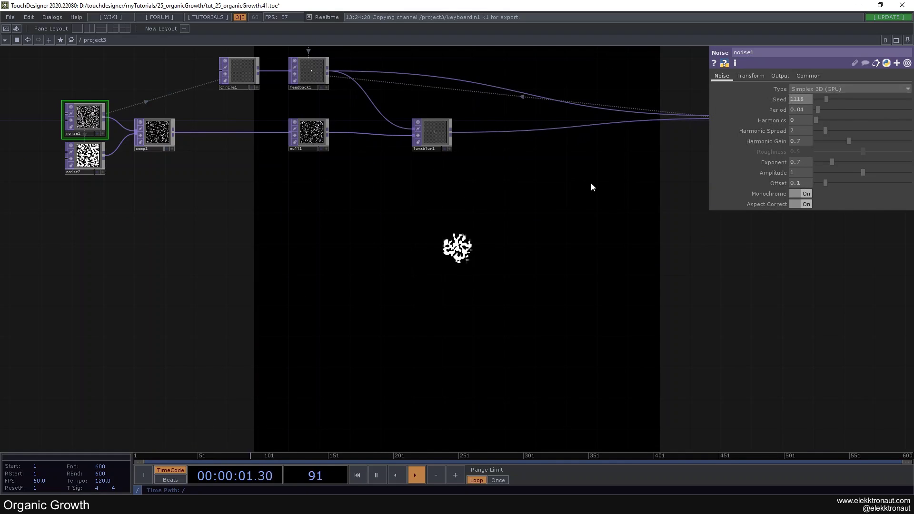
Try noise1's Period at 0.12, reset the growth, and set the Period to 0.1
left_click_drag(819, 109, 824, 110)
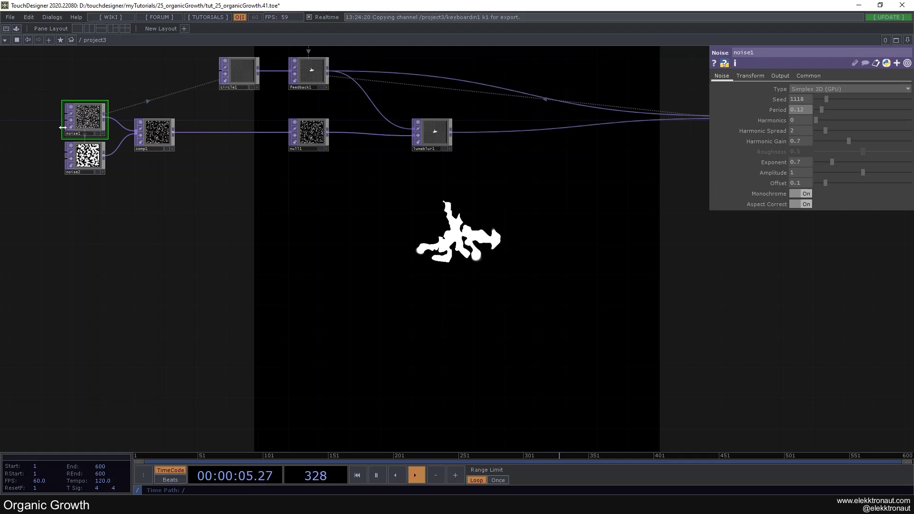
scroll(93, 129, "up", 3)
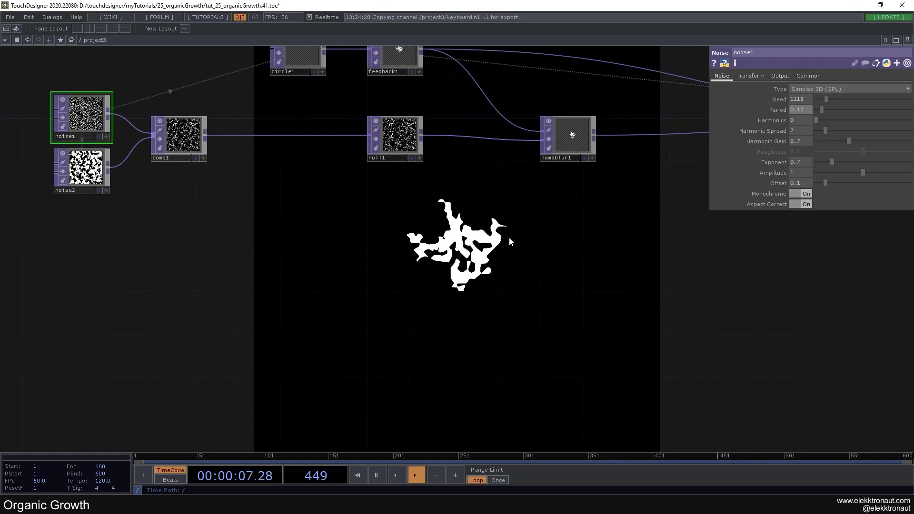
key("1")
left_click_drag(821, 109, 820, 110)
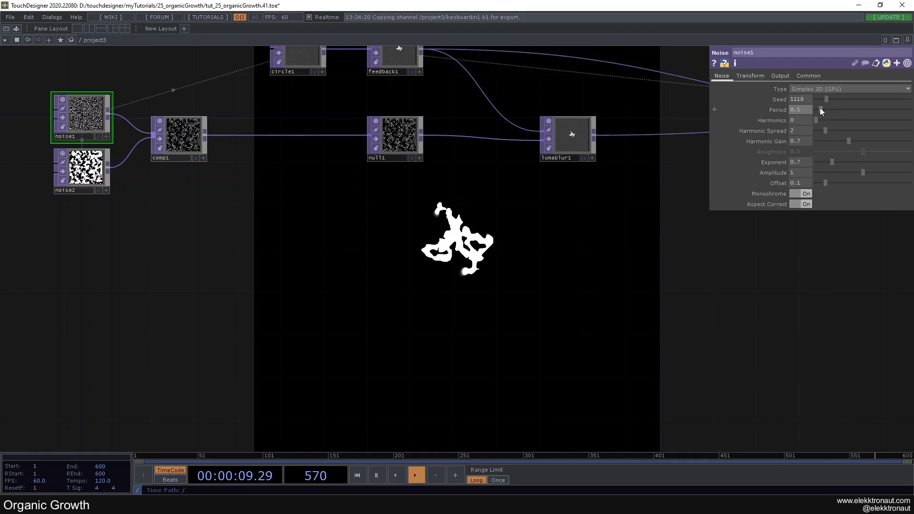
Try feeding noise1 directly into null1 instead of comp1, watch the growth, and undo the connection
left_click(108, 112)
left_click(253, 135)
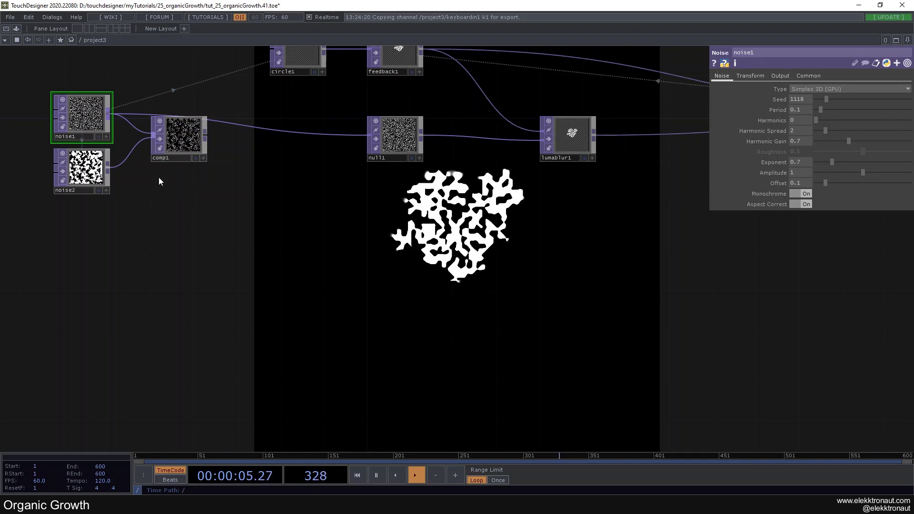
left_click_drag(167, 208, 239, 222)
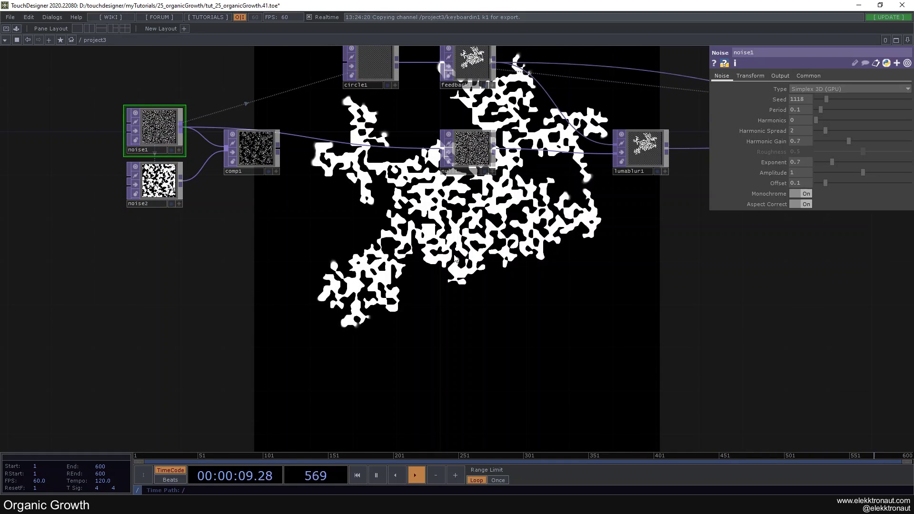
key("ctrl+z")
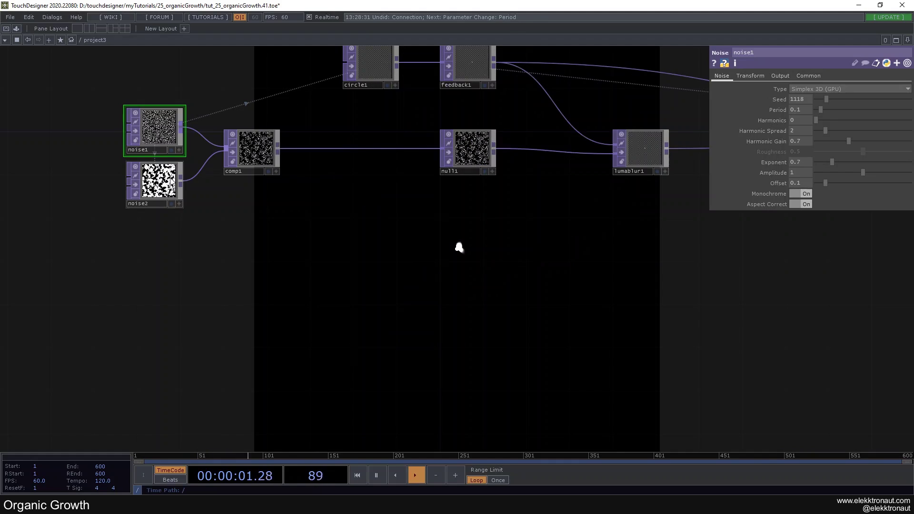
Set noise2's Period to 1.32 and inspect the combined noise in null1
left_click(171, 182)
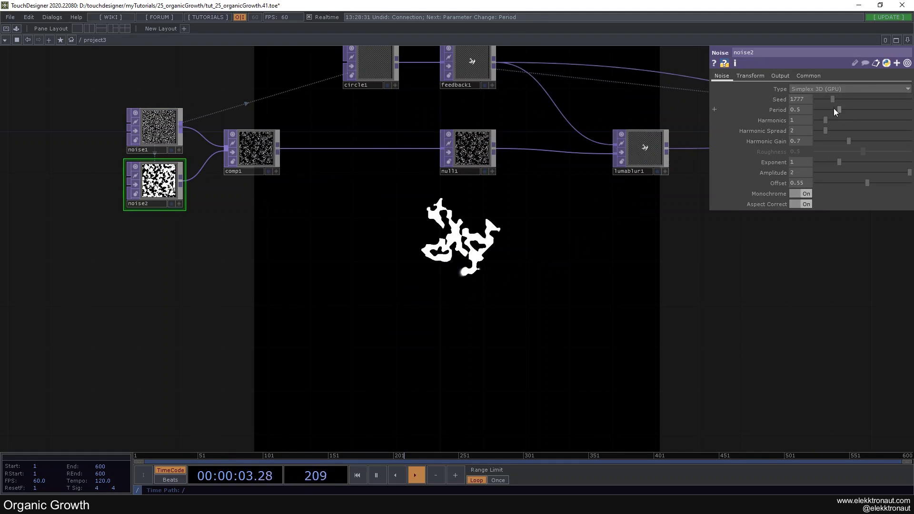
left_click_drag(841, 110, 879, 113)
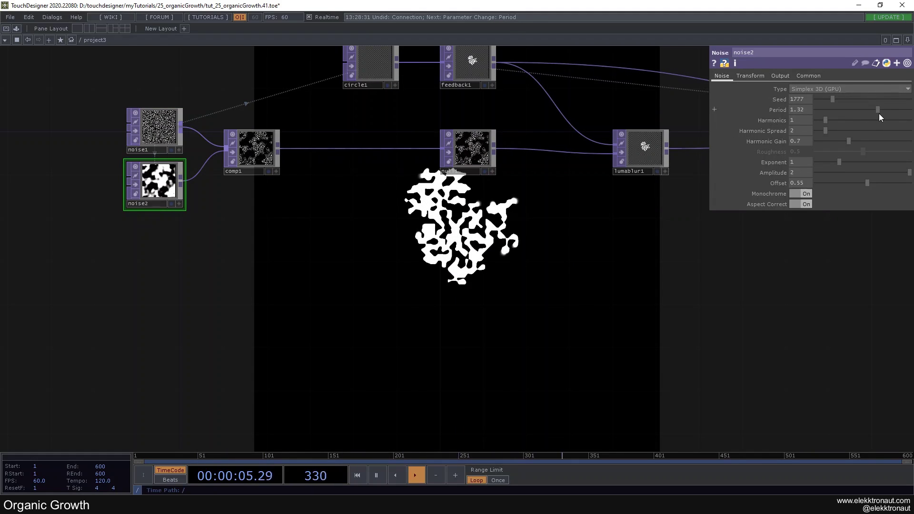
scroll(469, 151, "up", 5)
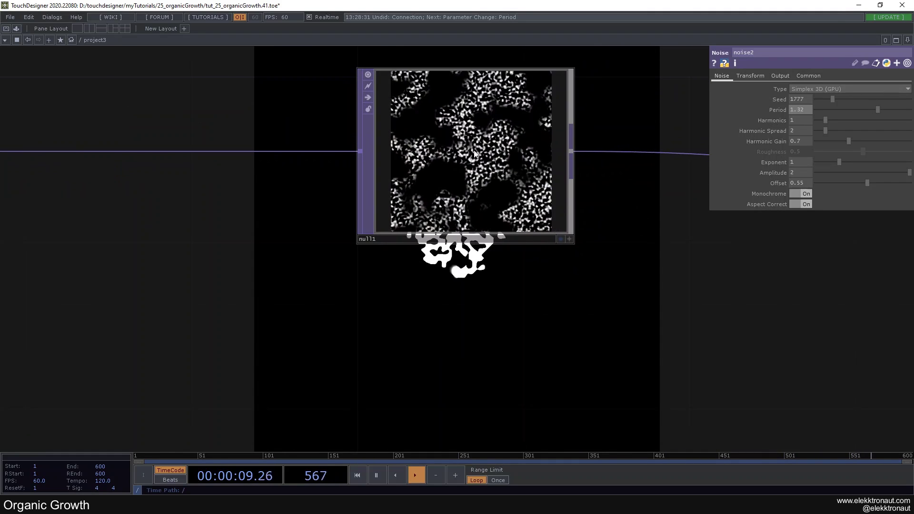
scroll(452, 200, "down", 5)
left_click_drag(466, 306, 437, 205)
scroll(436, 205, "down", 2)
Set noise1's Period to 0.05 and watch the finer growth pattern develop
left_click(143, 106)
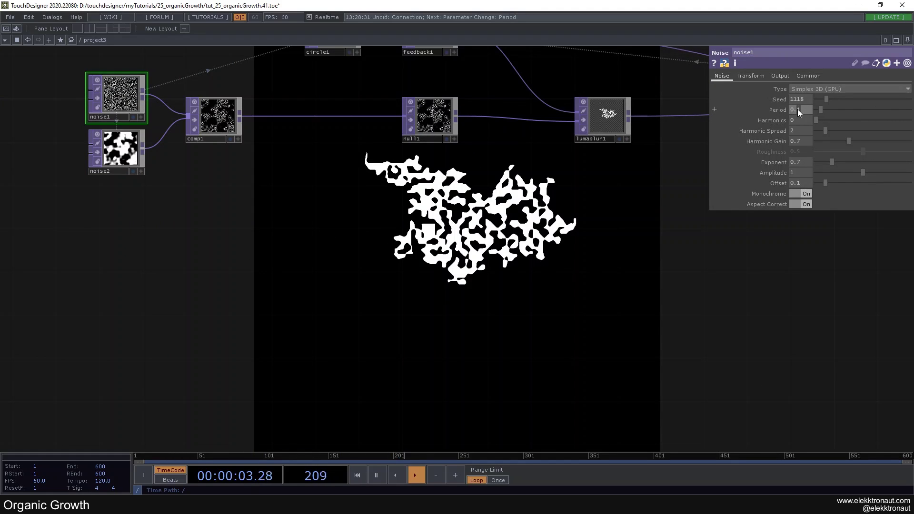
left_click_drag(532, 265, 546, 216)
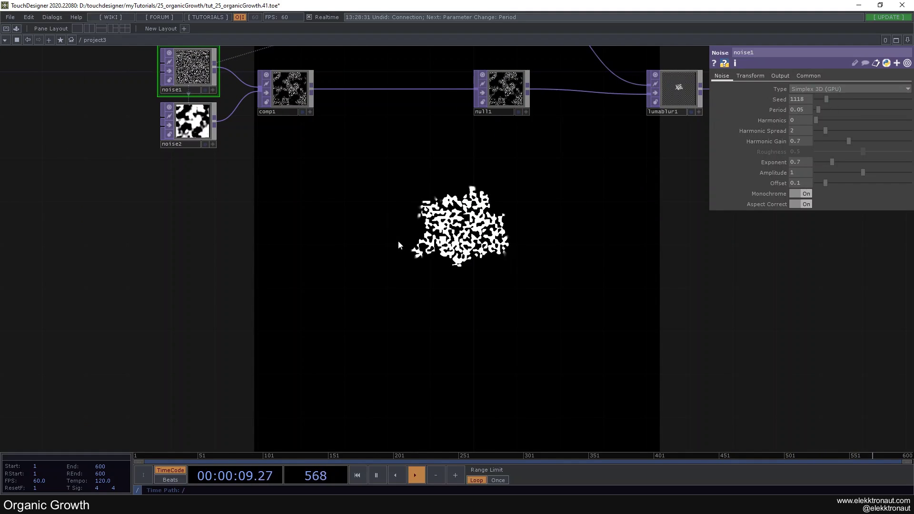
scroll(399, 241, "down", 4)
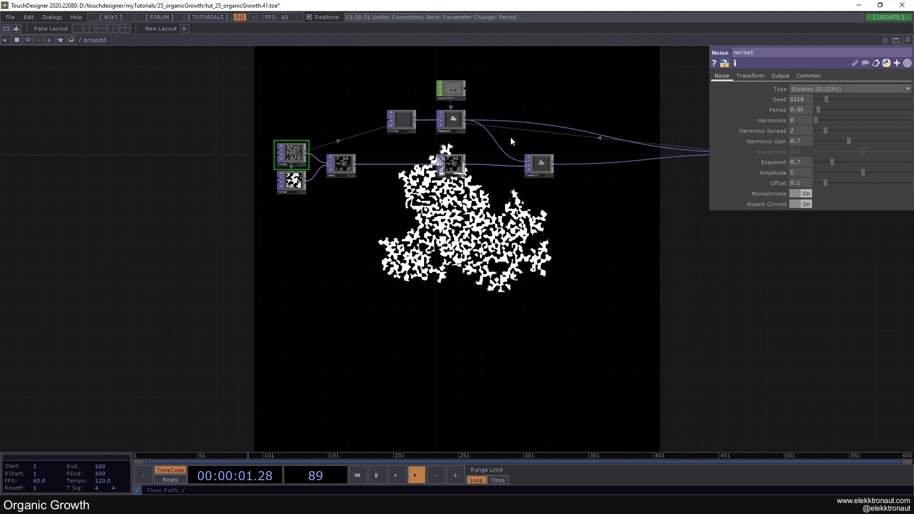
Try noise1's Period at 1.06, undo the change, and restart the growth after watching it
left_click_drag(818, 109, 863, 121)
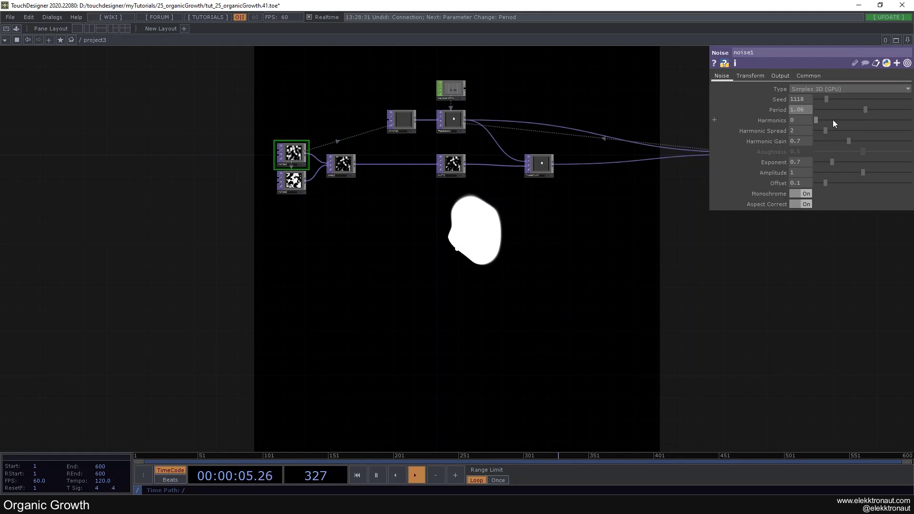
key("ctrl+z")
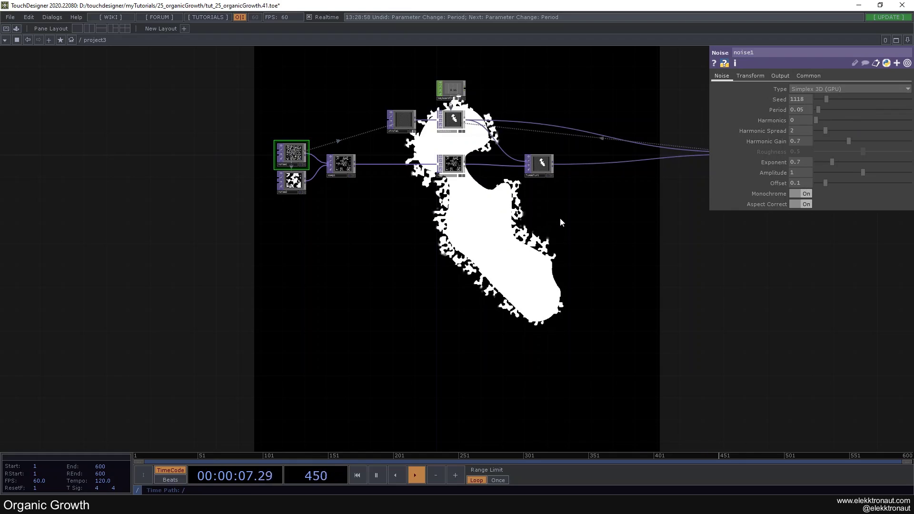
left_click_drag(565, 230, 453, 182)
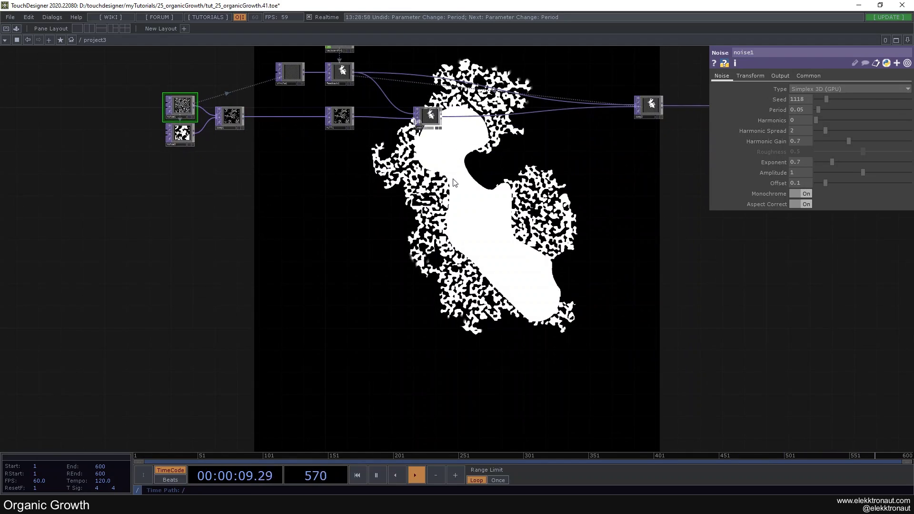
left_click_drag(576, 208, 478, 205)
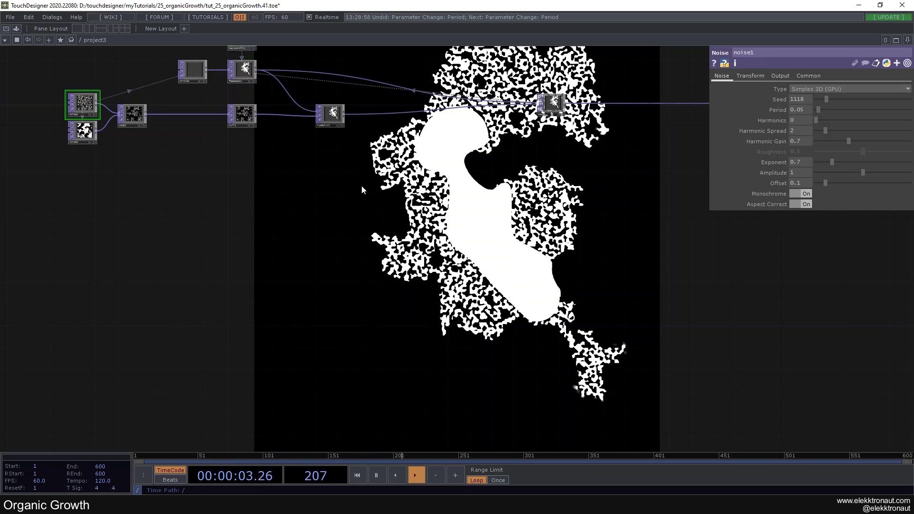
key("1")
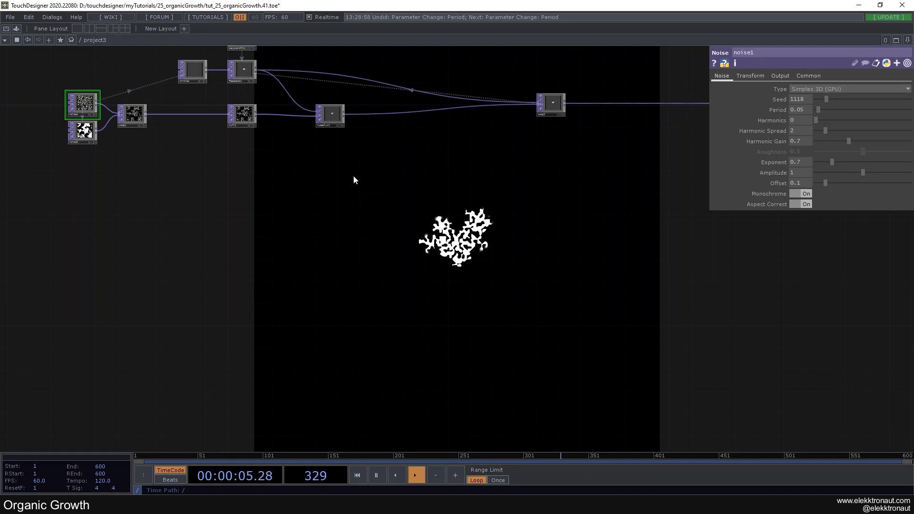
Insert a Limit TOP on the connection between lumablur1 and comp2
left_click_drag(356, 153, 310, 237)
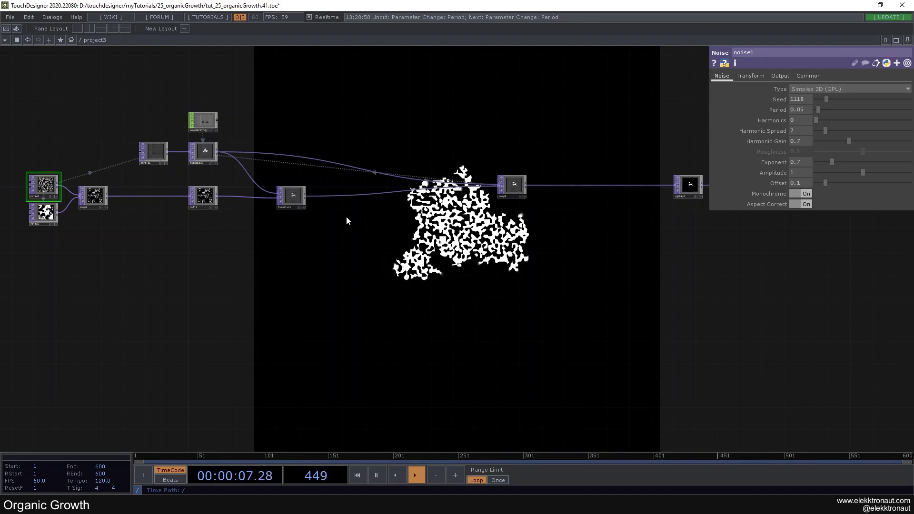
scroll(347, 216, "up", 2)
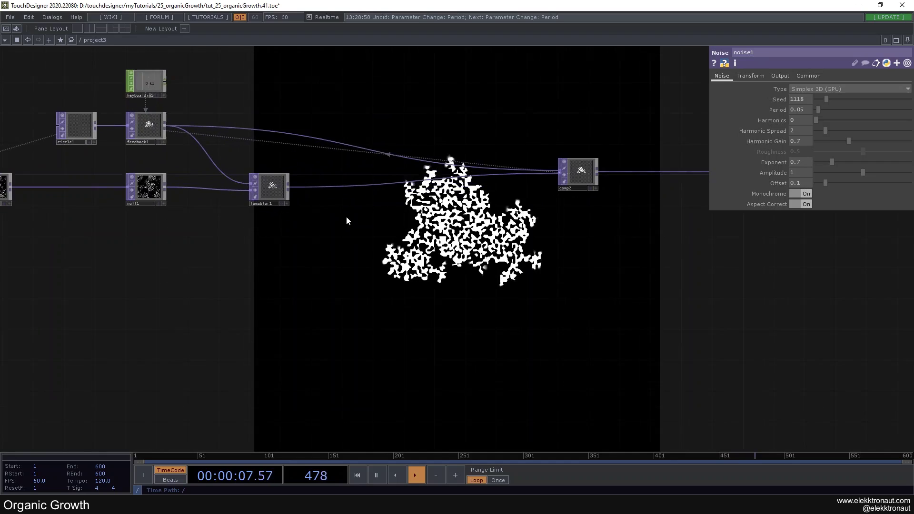
right_click(325, 187)
left_click(333, 175)
type("li")
left_click(235, 230)
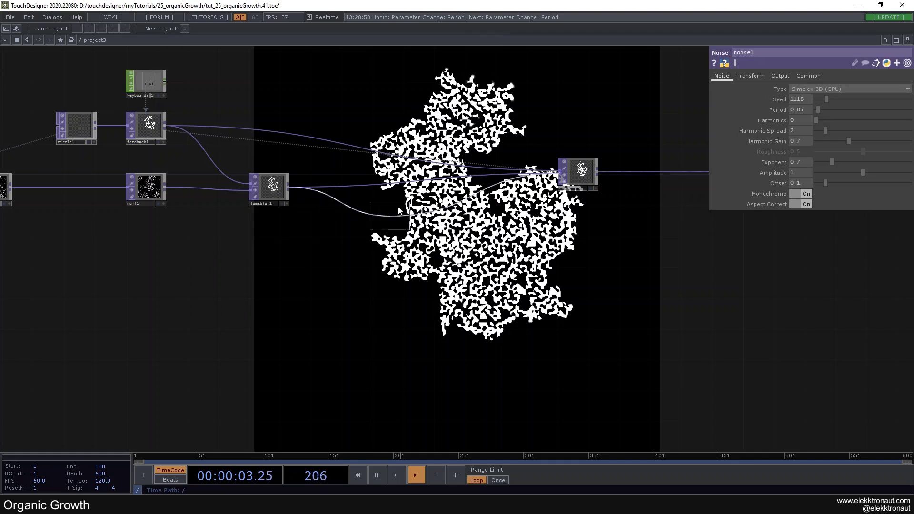
left_click(410, 197)
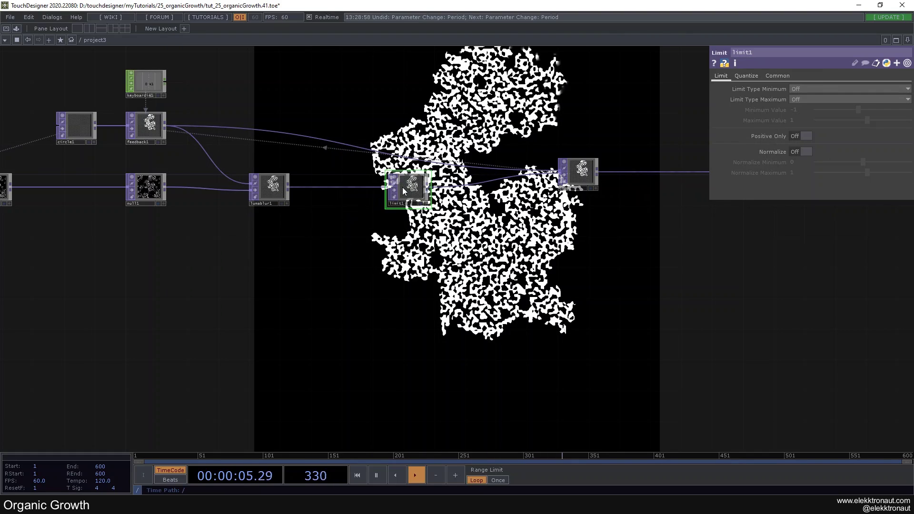
Set limit1's Quantize Position to Round with a Position Step of .005, and reset the growth
left_click(746, 78)
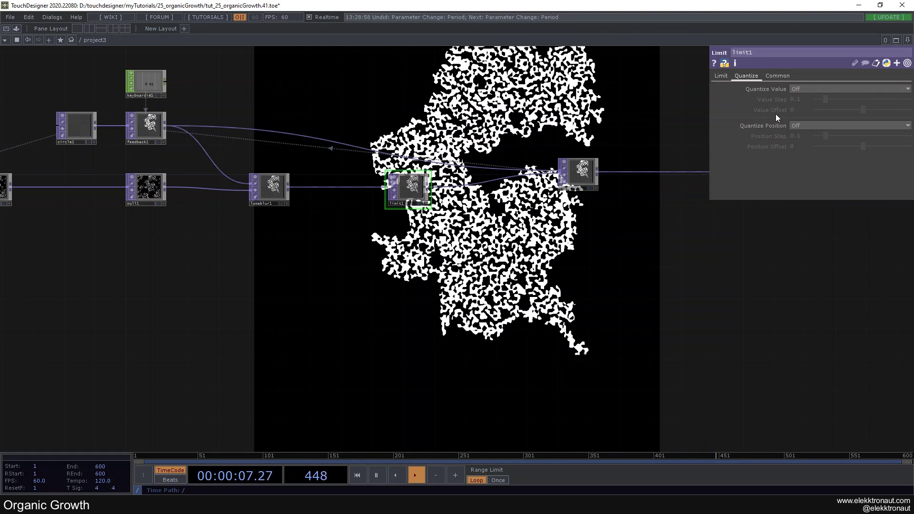
left_click(801, 126)
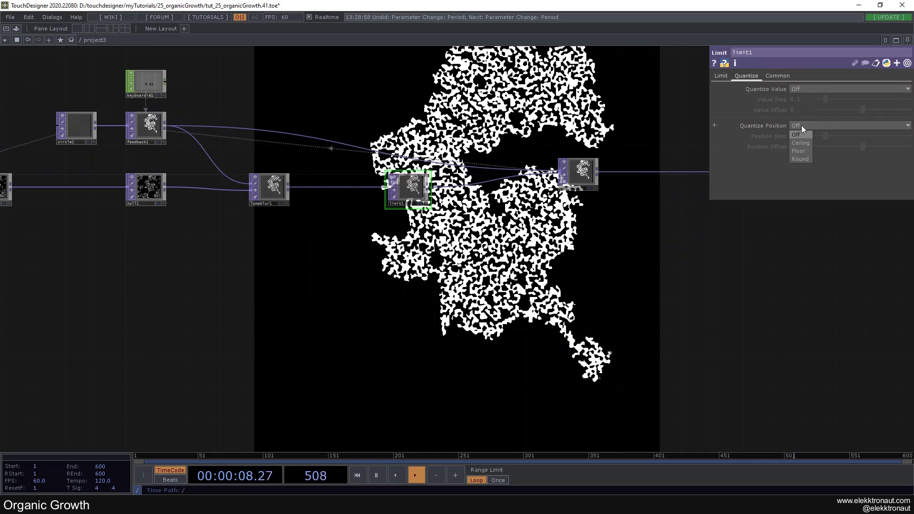
left_click(800, 159)
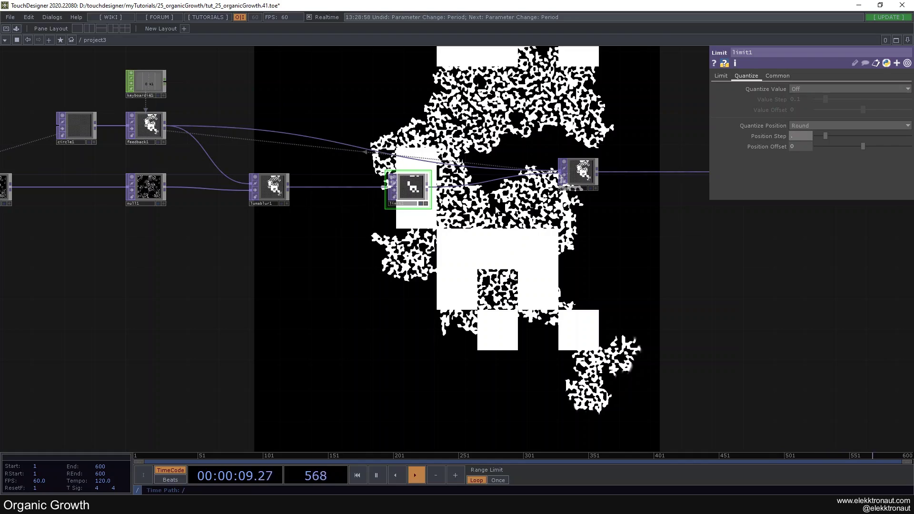
key("Return")
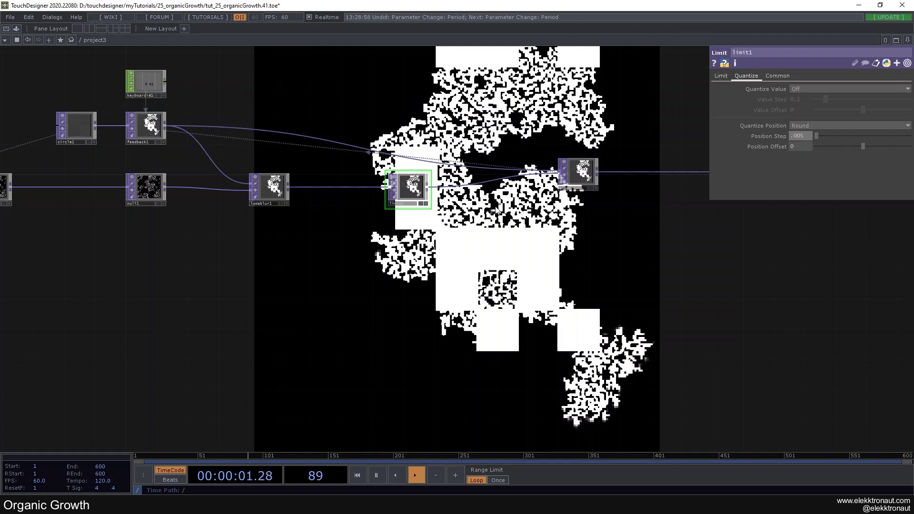
key("1")
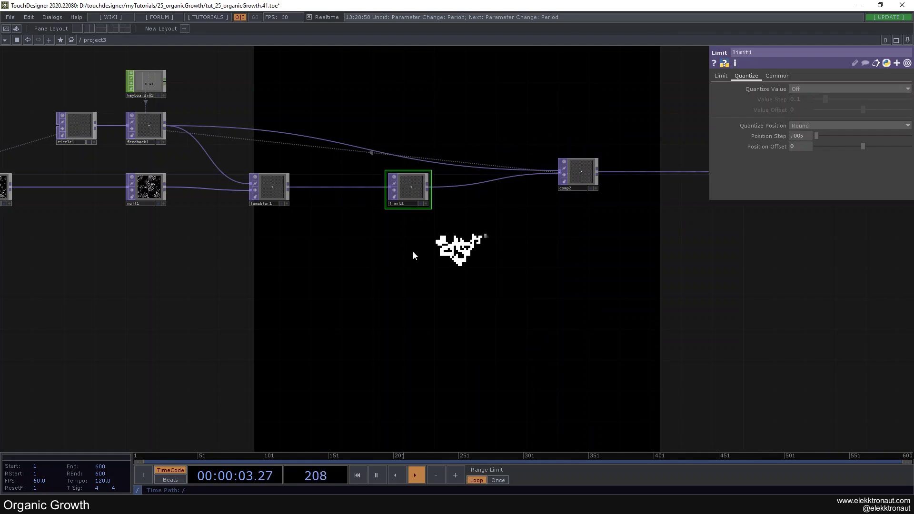
left_click_drag(479, 265, 496, 267)
scroll(492, 269, "down", 4)
key("1")
Select the row of operators from the noises to bg and set Viewer Smoothness to Nearest Pixel
right_click_drag(774, 262, 233, 203)
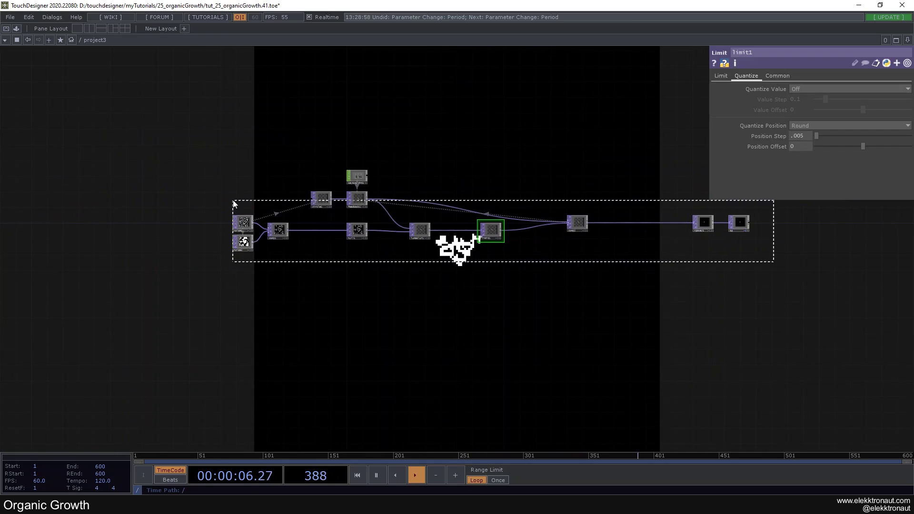
left_click(771, 77)
left_click(801, 162)
Set lumablur1's White Filter Width to 50 and watch the blocky growth spread
scroll(473, 267, "up", 6)
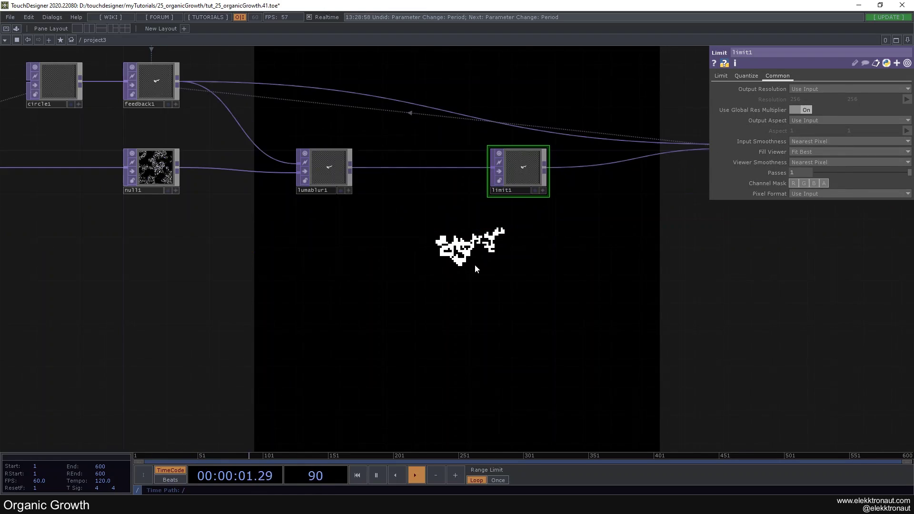
left_click_drag(465, 247, 456, 247)
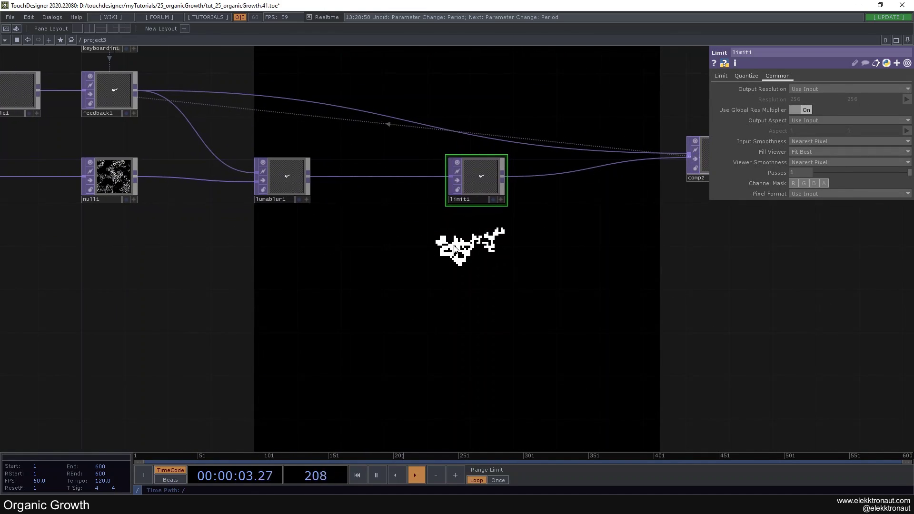
left_click(285, 181)
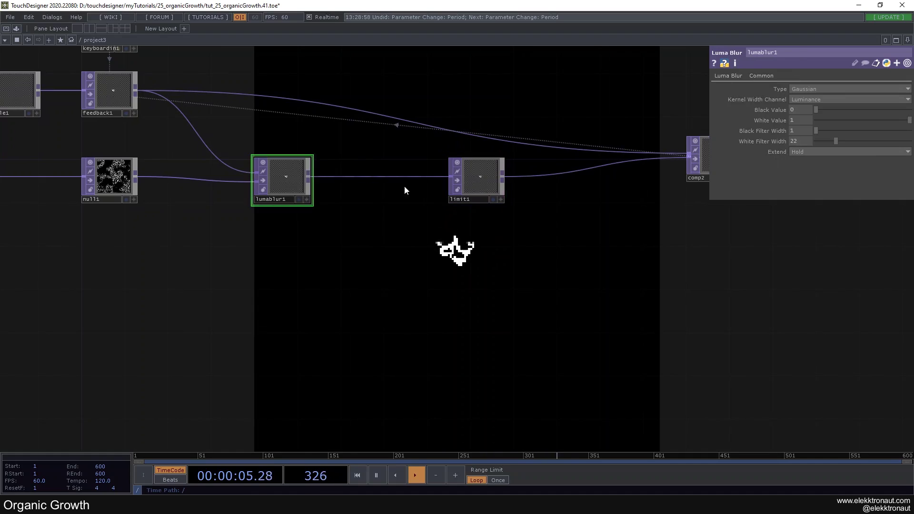
type("50")
key("Return")
left_click_drag(552, 251, 527, 157)
scroll(581, 245, "down", 1)
scroll(581, 245, "down", 3)
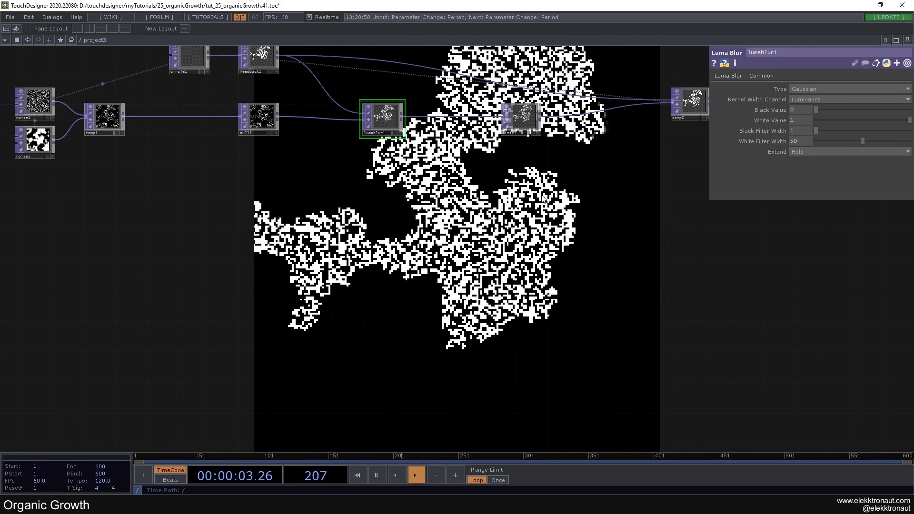
Set noise2's Period to 1 and reset the growth
left_click(39, 138)
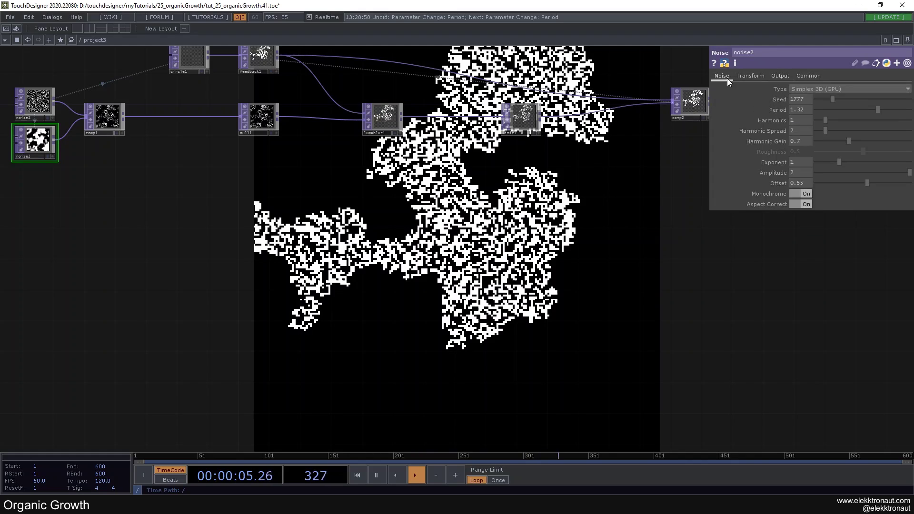
key("ctrl+z")
key("1")
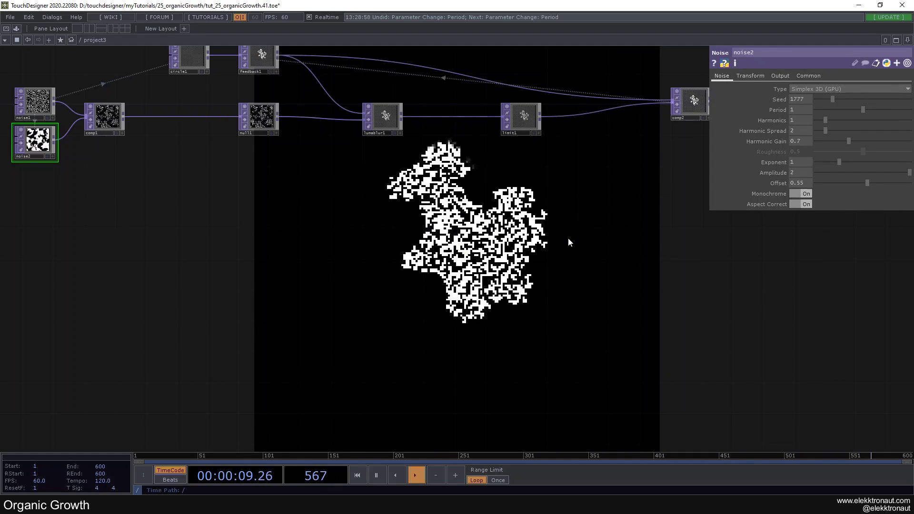
Move the bg null to make room and insert an Edge TOP between comp2 and rgbkey1
left_click_drag(569, 242, 309, 245)
left_click_drag(376, 176, 266, 241)
left_click(565, 185)
left_click_drag(564, 186, 634, 186)
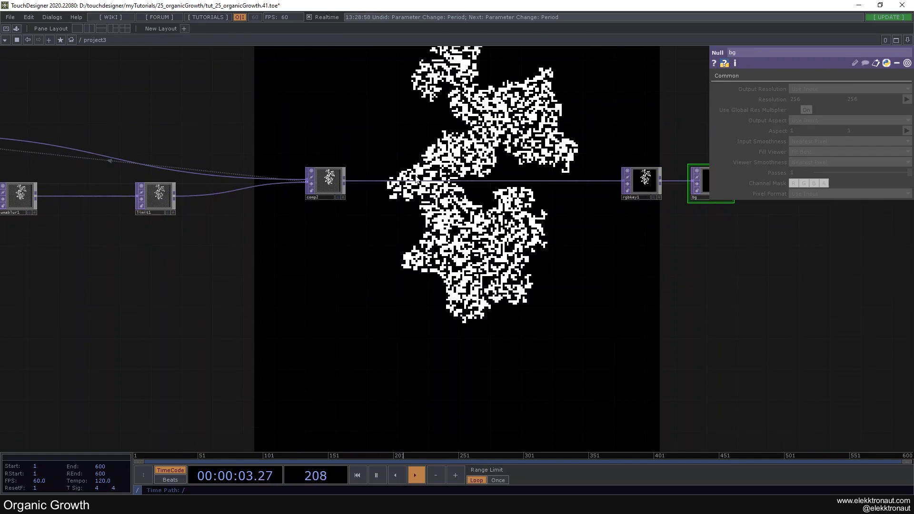
right_click(419, 182)
left_click(423, 167)
type("ed")
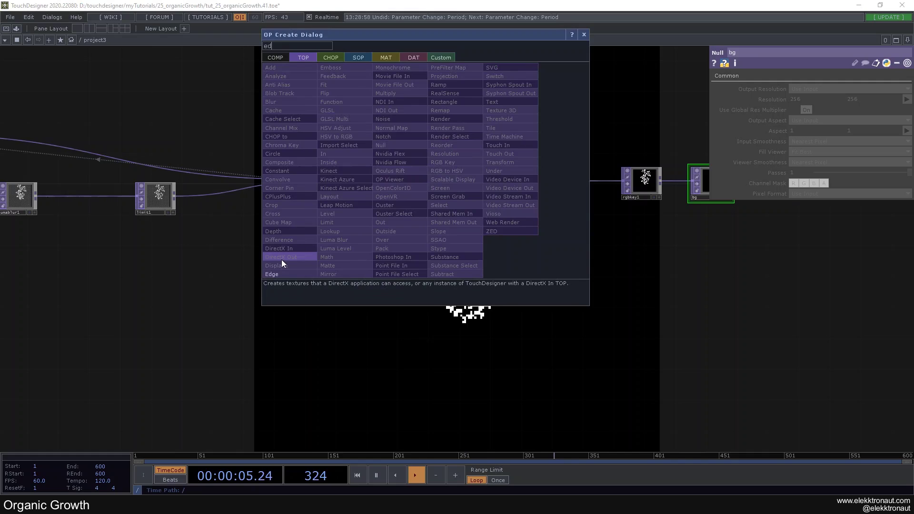
left_click(282, 270)
left_click(401, 184)
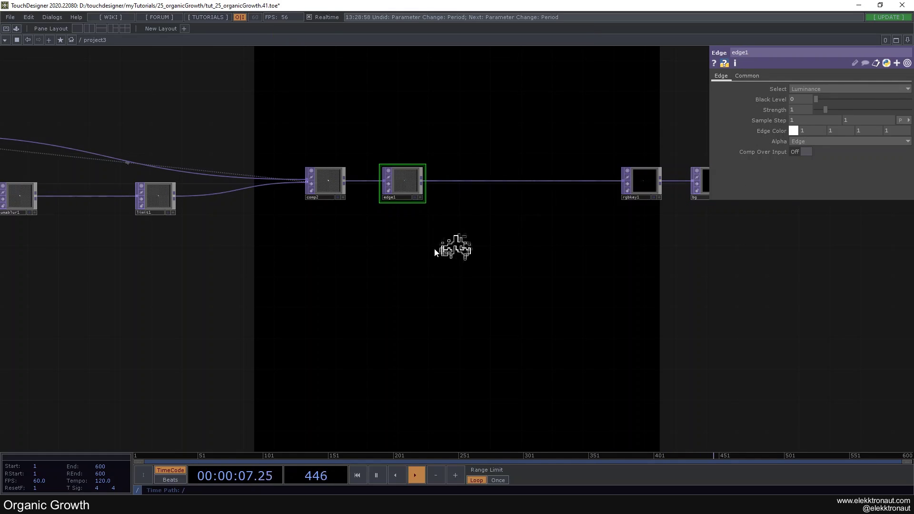
Try the outlined growth with limit1 bypassed, then re-enable limit1 and reset the growth
left_click_drag(411, 270, 436, 202)
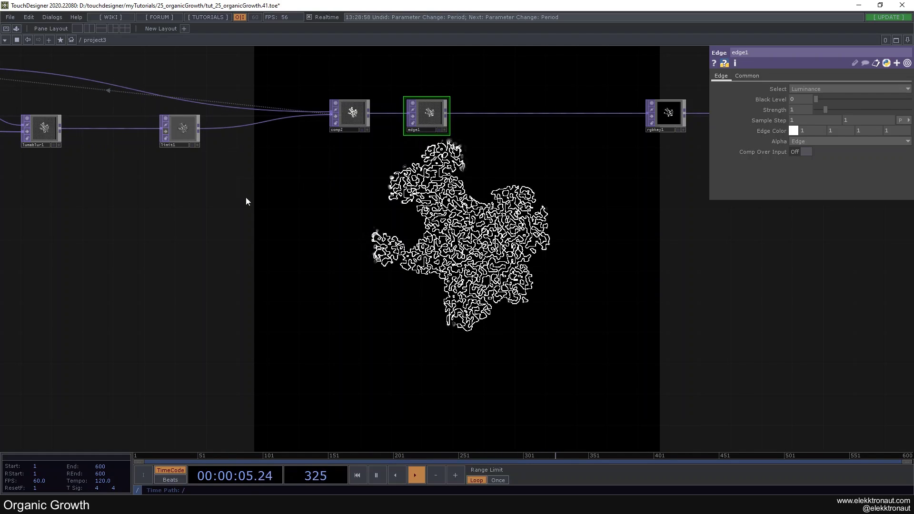
left_click_drag(283, 204, 344, 206)
left_click_drag(404, 258, 416, 213)
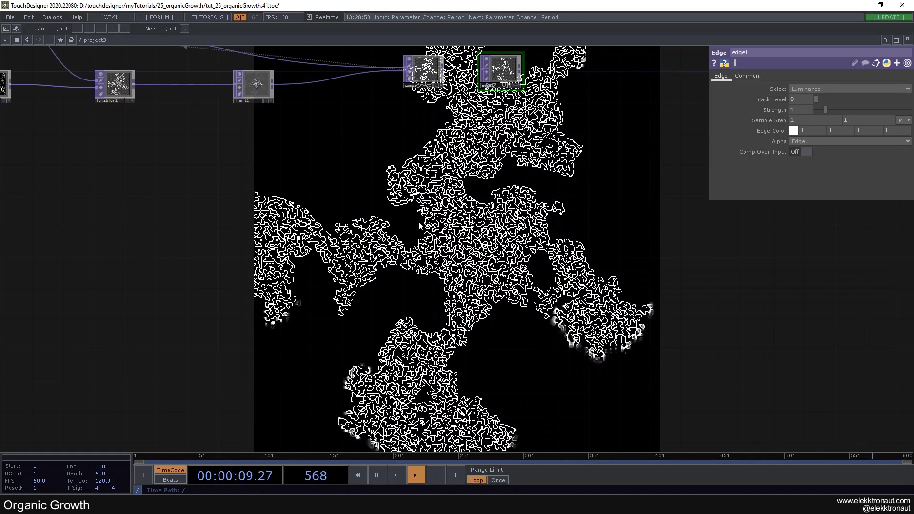
left_click_drag(412, 205, 527, 267)
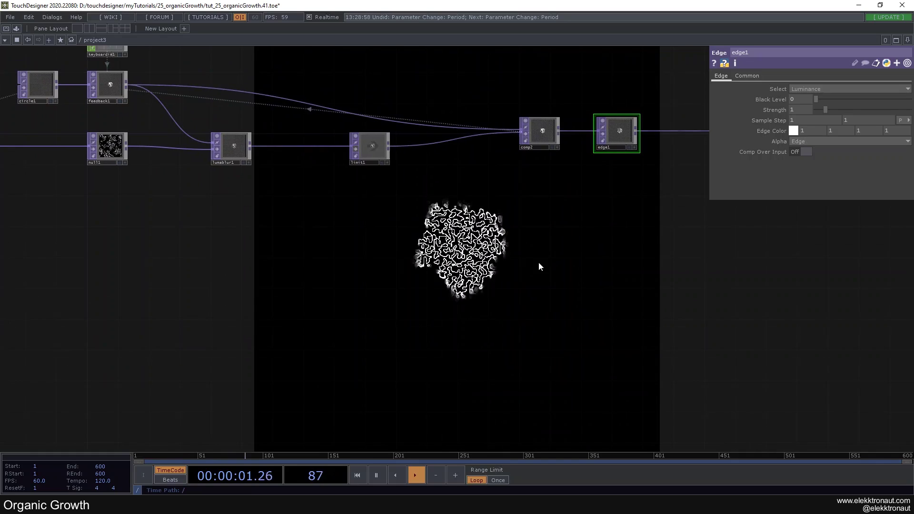
left_click(356, 149)
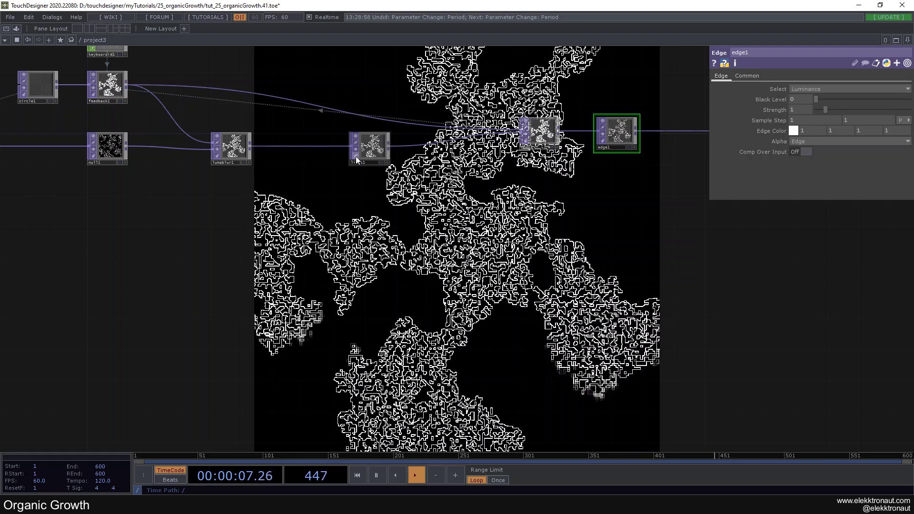
key("1")
Pause playback and insert a Mirror TOP on the connection between feedback1 and comp2
left_click_drag(336, 241, 420, 278)
key("space")
right_click(418, 166)
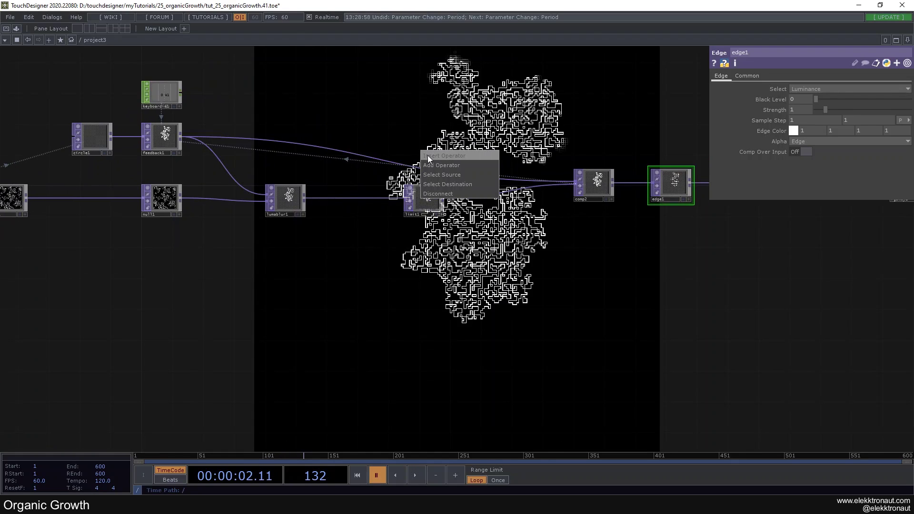
left_click(429, 156)
left_click(341, 254)
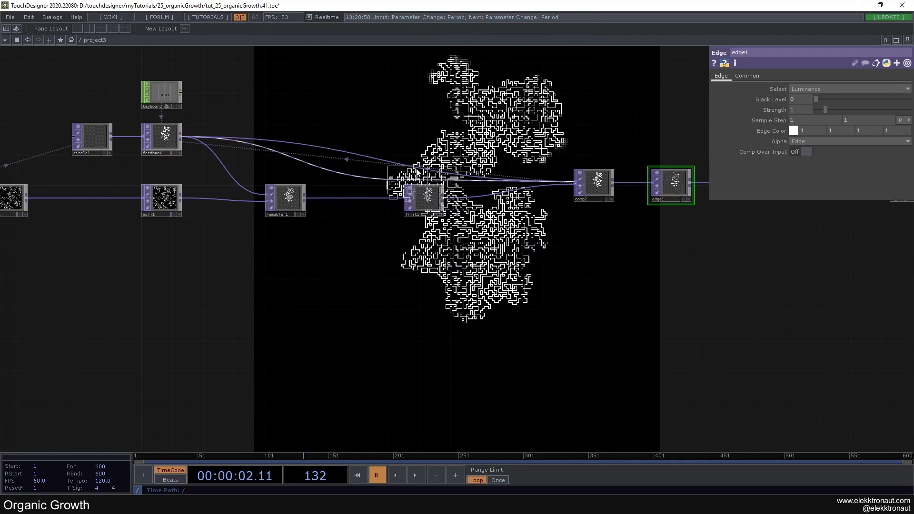
left_click(427, 149)
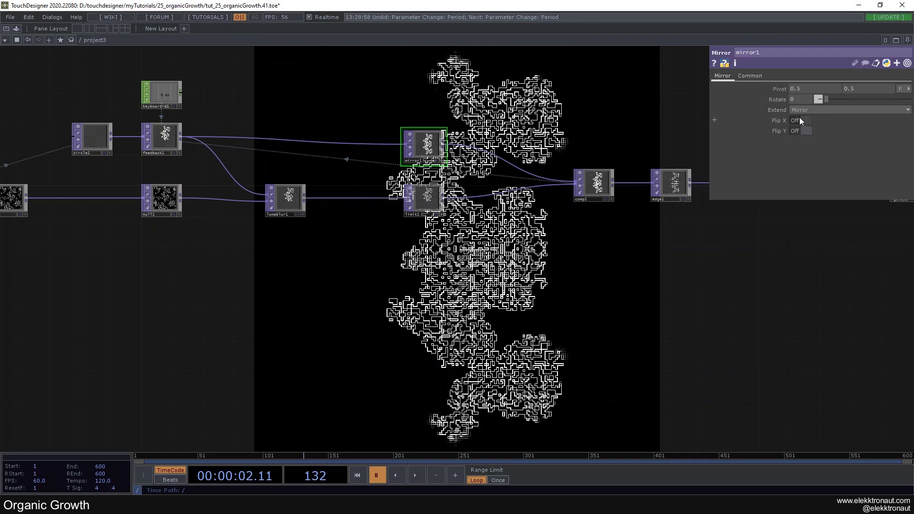
Turn on Flip X for mirror1, resume playback and reset the growth
left_click(800, 120)
key("space")
key("r")
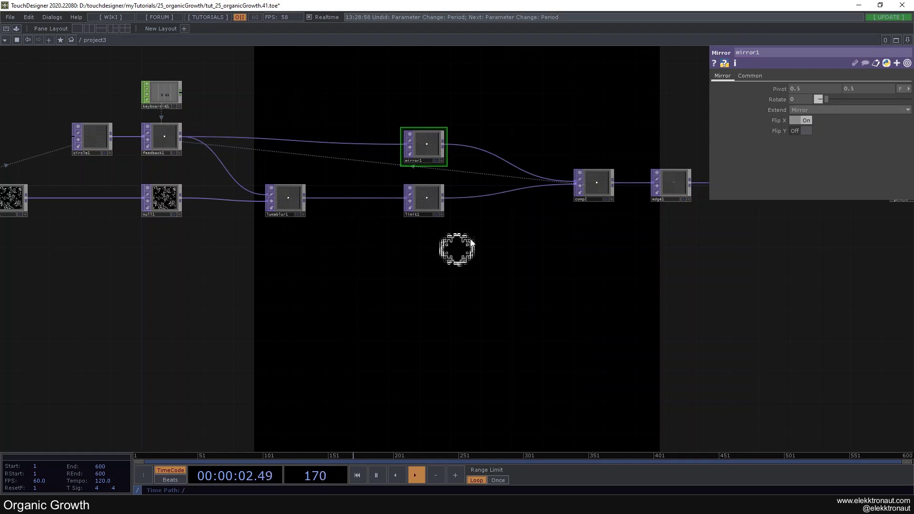
Bypass edge1 and reset the growth to watch the mirrored pattern without outlines
left_click_drag(465, 240, 361, 194)
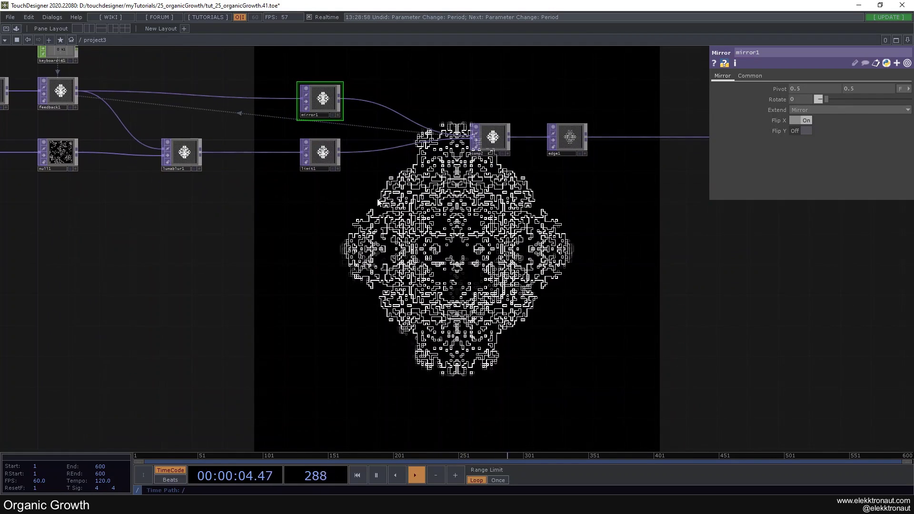
left_click(553, 141)
key("r")
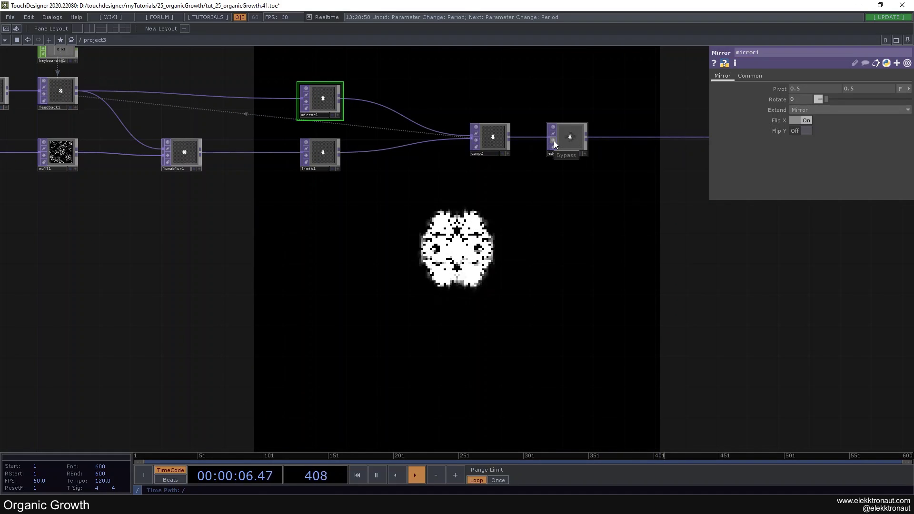
Try different Offset values on noise2 while resetting the mirrored growth, and settle on 0.188
left_click_drag(110, 200, 449, 209)
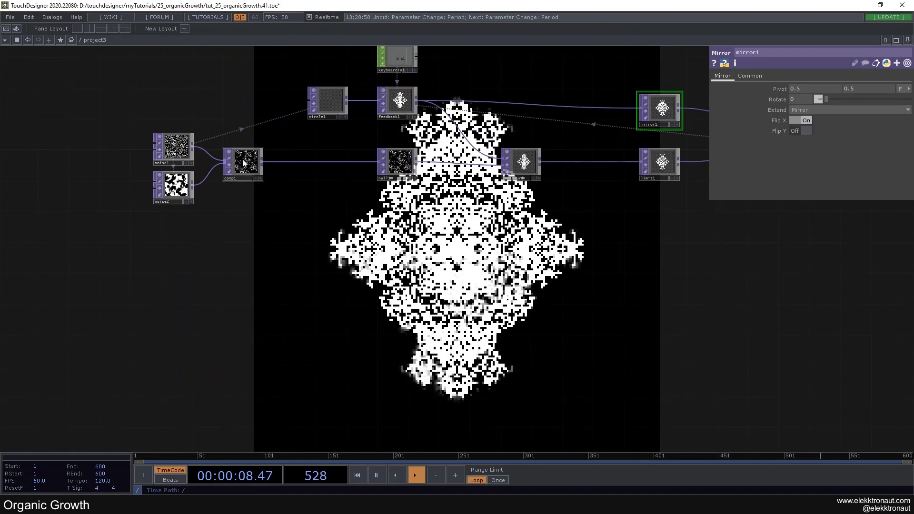
left_click(177, 147)
left_click(722, 76)
key("1")
left_click_drag(821, 183, 588, 227)
left_click(174, 186)
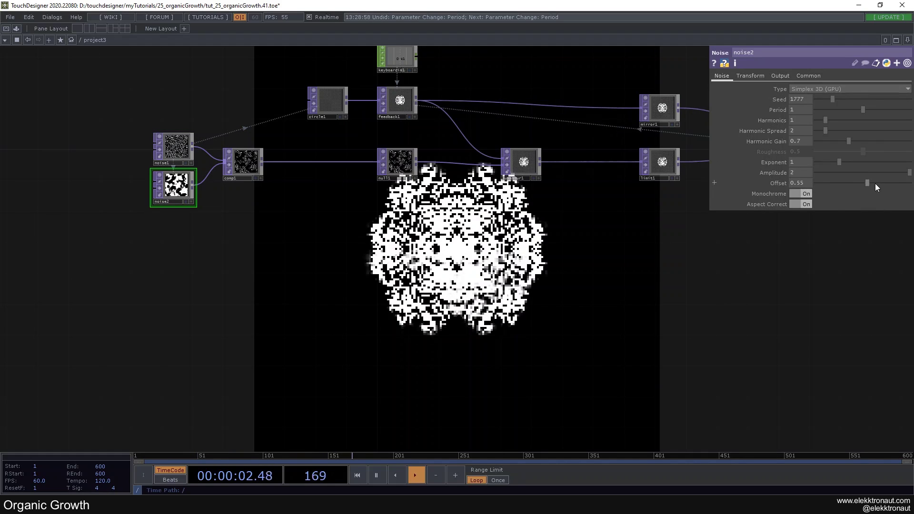
key("r")
left_click_drag(836, 183, 819, 183)
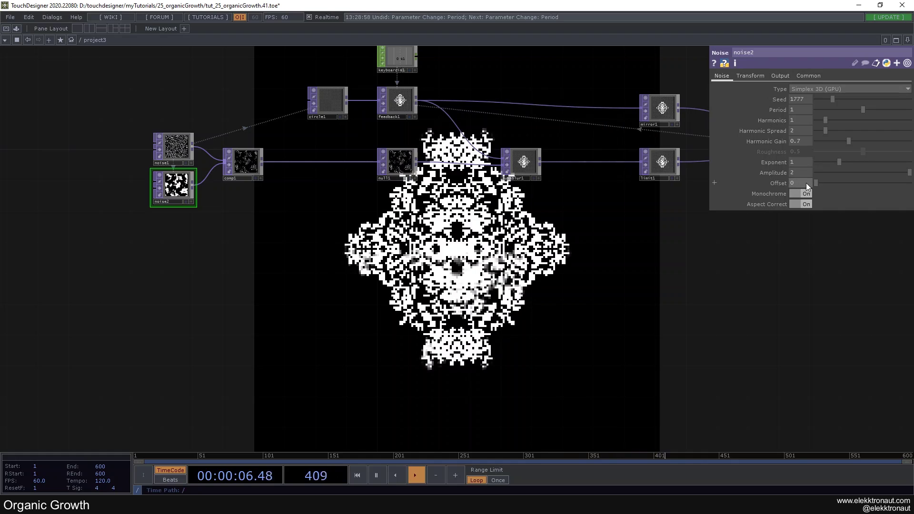
left_click_drag(818, 184, 824, 185)
key("1")
Bypass mirror1 and reset the growth
left_click_drag(532, 202, 265, 205)
left_click(379, 114)
key("1")
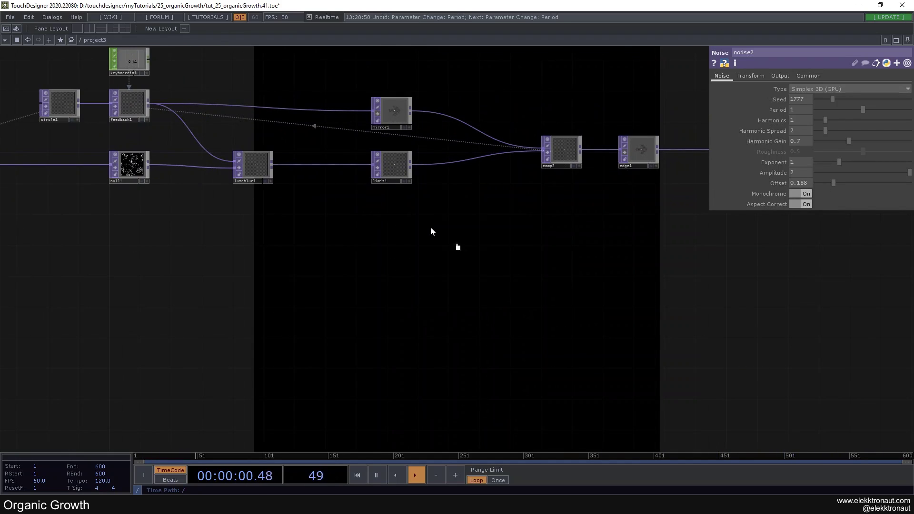
left_click_drag(386, 262, 562, 258)
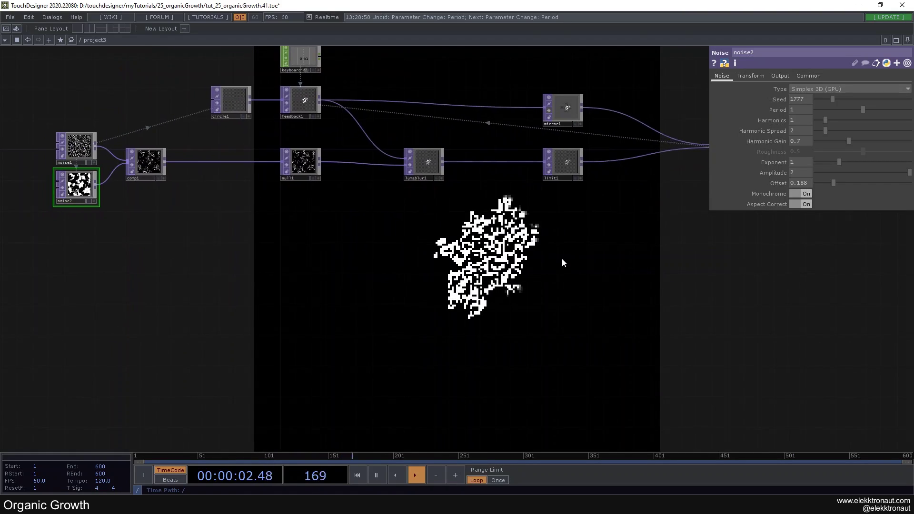
Add a Movie File In TOP below noise2 and load the image usgs-AQ9-jKmebjM-unsplash from the Earth folder
scroll(562, 258, "down", 2)
left_click_drag(485, 254, 486, 254)
left_click_drag(470, 185, 393, 185)
scroll(240, 272, "up", 2)
key("Tab")
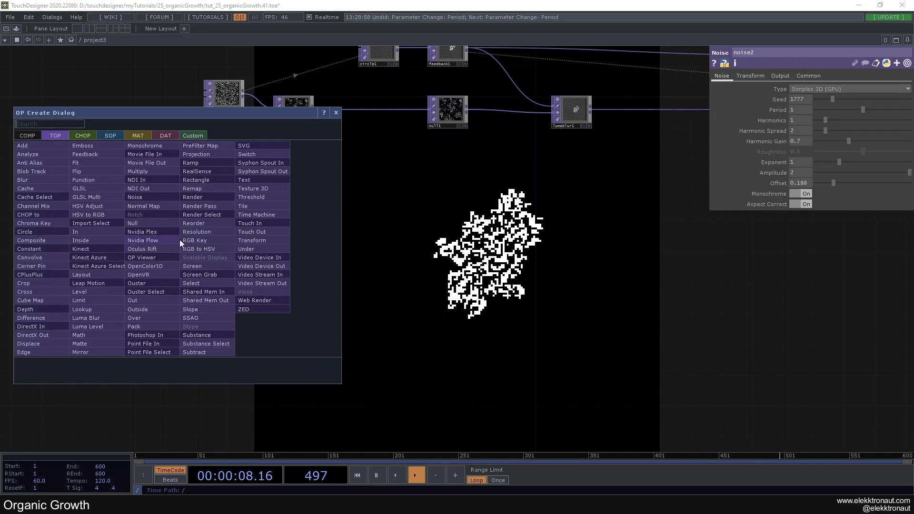
left_click(154, 153)
left_click(214, 279)
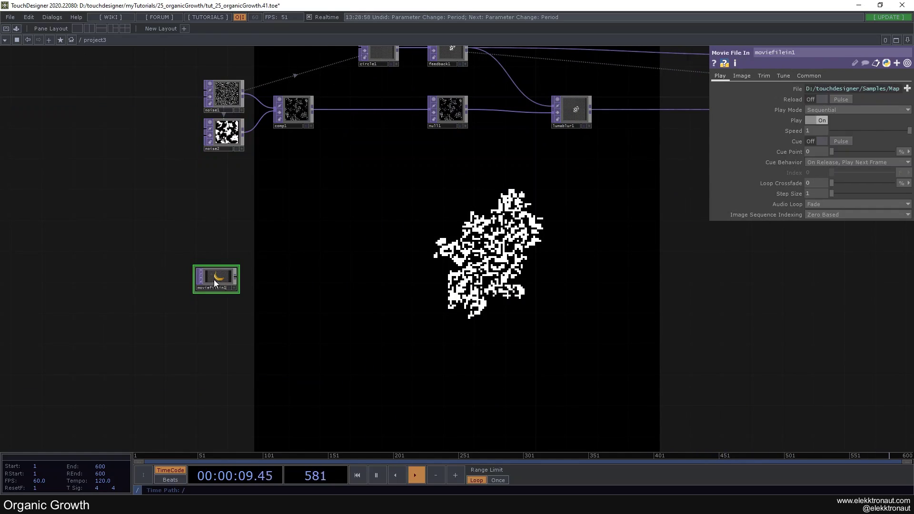
left_click(907, 88)
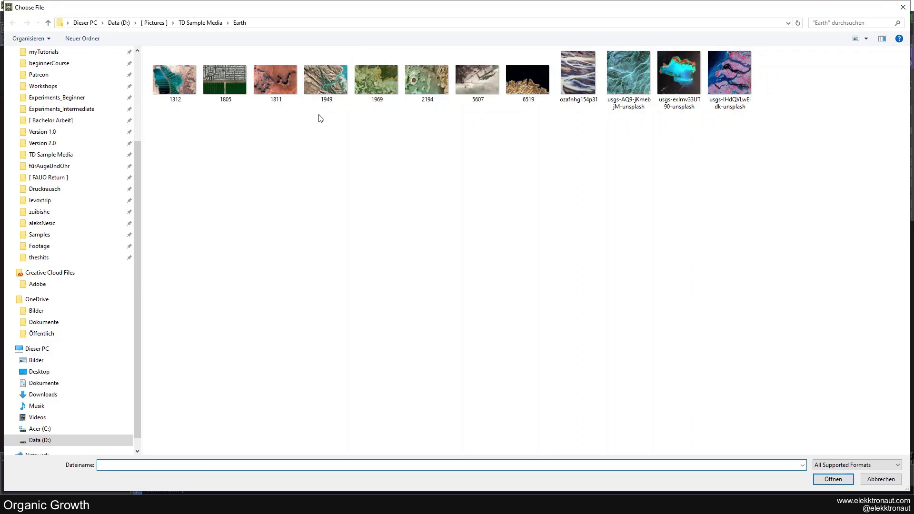
double_click(622, 78)
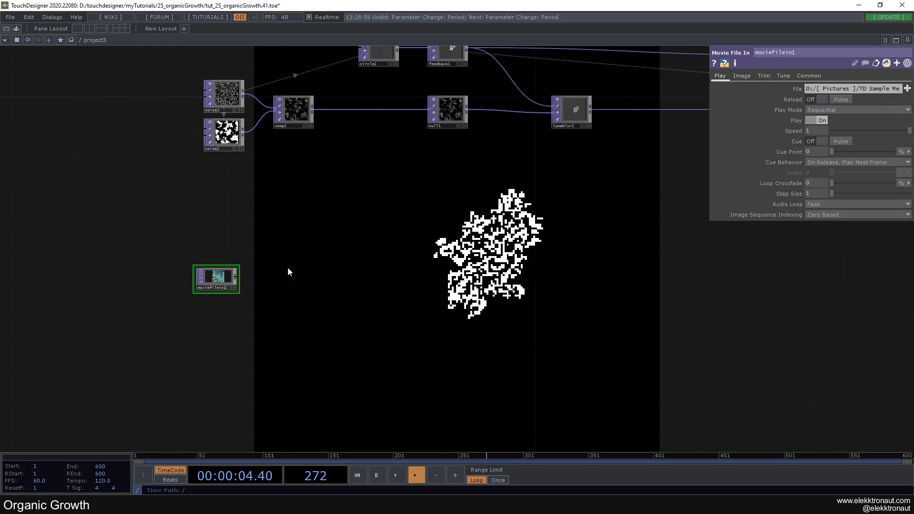
Examine the branching structures of the satellite image in moviefilein1 up close
scroll(267, 252, "up", 5)
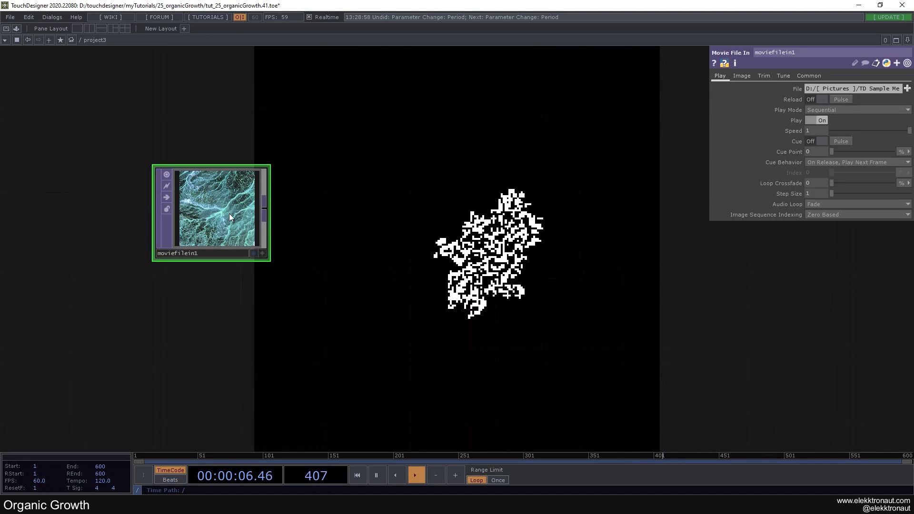
scroll(229, 238, "down", 3)
scroll(225, 246, "up", 2)
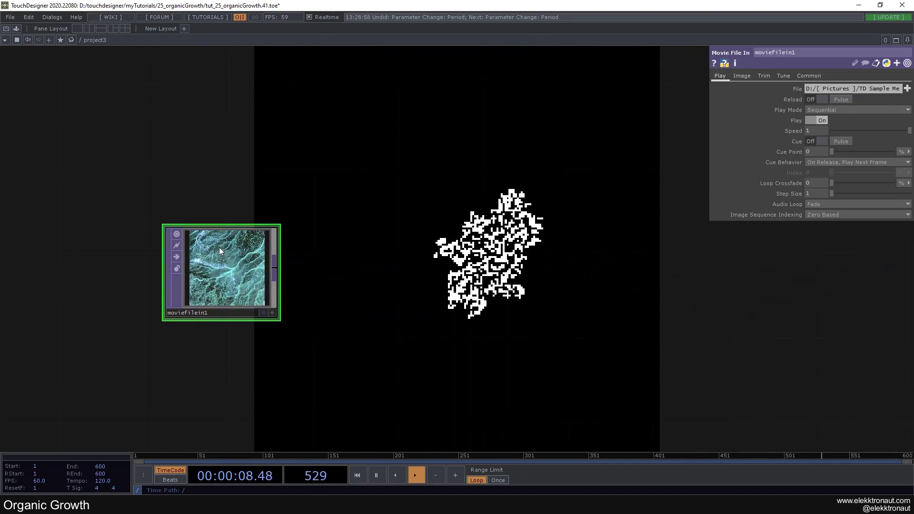
scroll(219, 286, "up", 1)
scroll(216, 286, "up", 3)
scroll(347, 214, "down", 2)
scroll(318, 254, "up", 3)
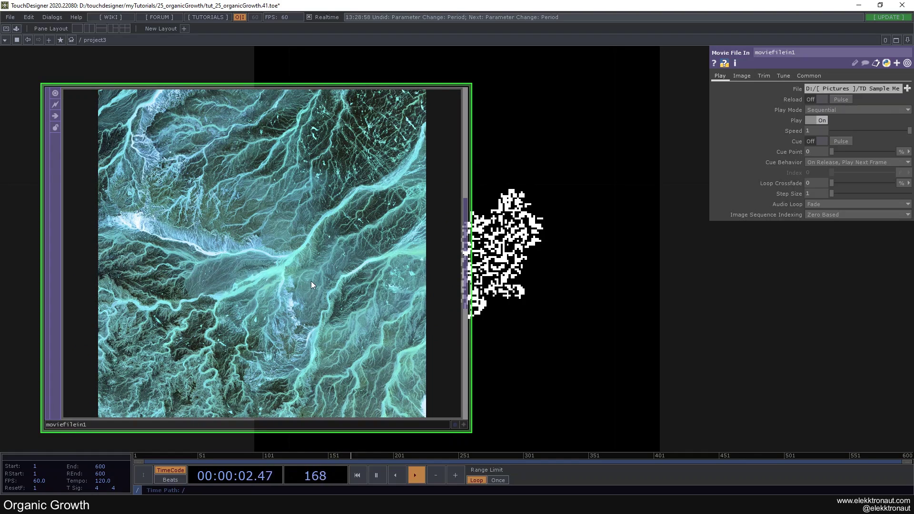
scroll(286, 266, "down", 5)
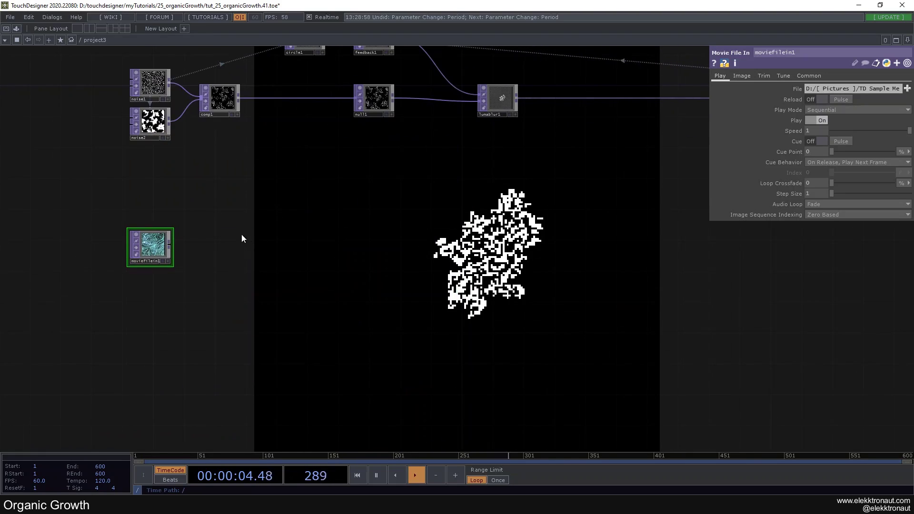
scroll(159, 85, "up", 3)
scroll(145, 149, "down", 3)
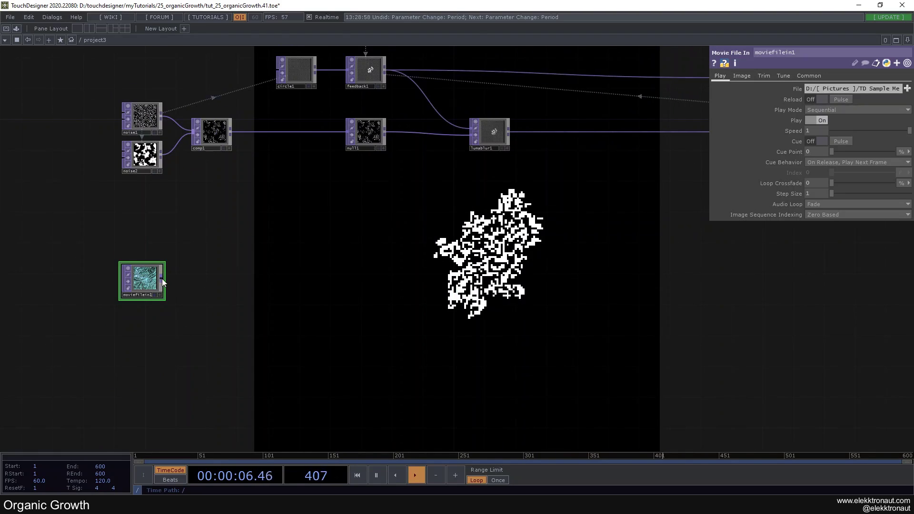
Append a Fit TOP to moviefilein1
left_click_drag(179, 266, 181, 257)
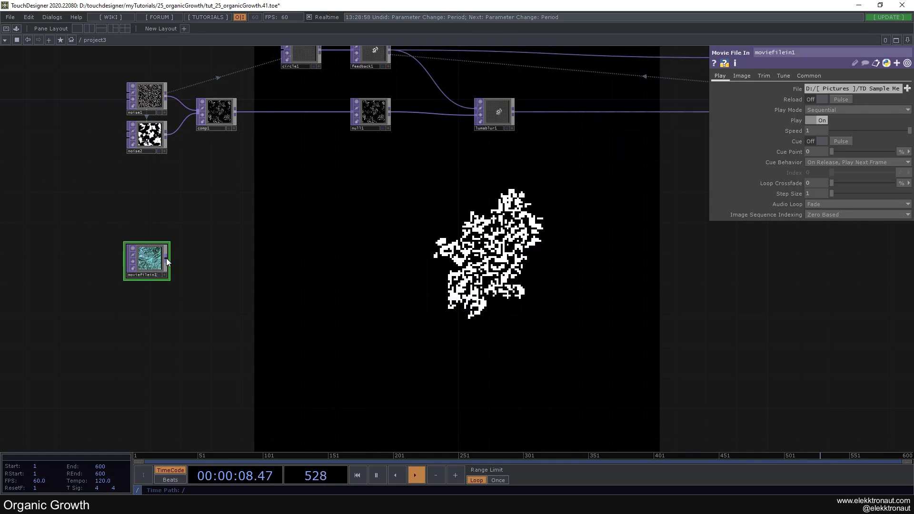
right_click(167, 258)
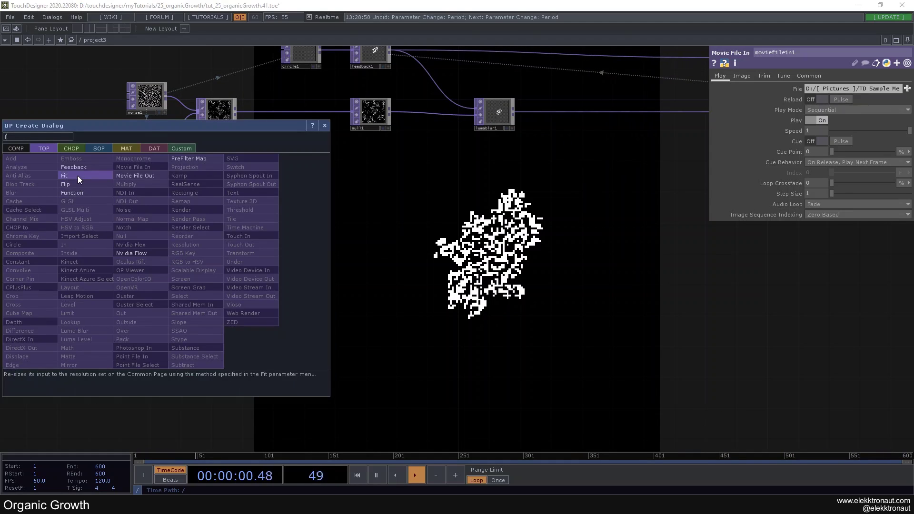
left_click(78, 176)
left_click(202, 262)
scroll(142, 258, "up", 5)
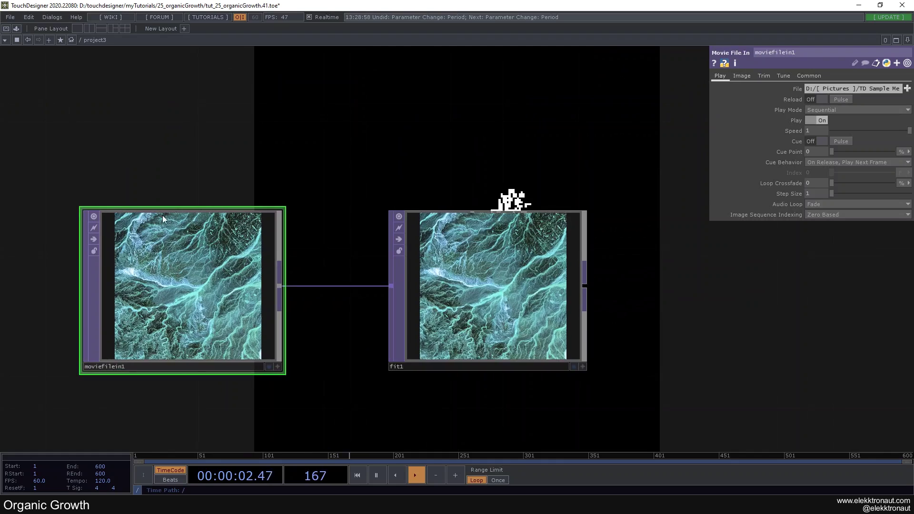
scroll(135, 295, "down", 5)
Set fit1's output resolution to 1280 by 1280 by pasting a reference to noise1's resolution
left_click_drag(210, 216, 215, 239)
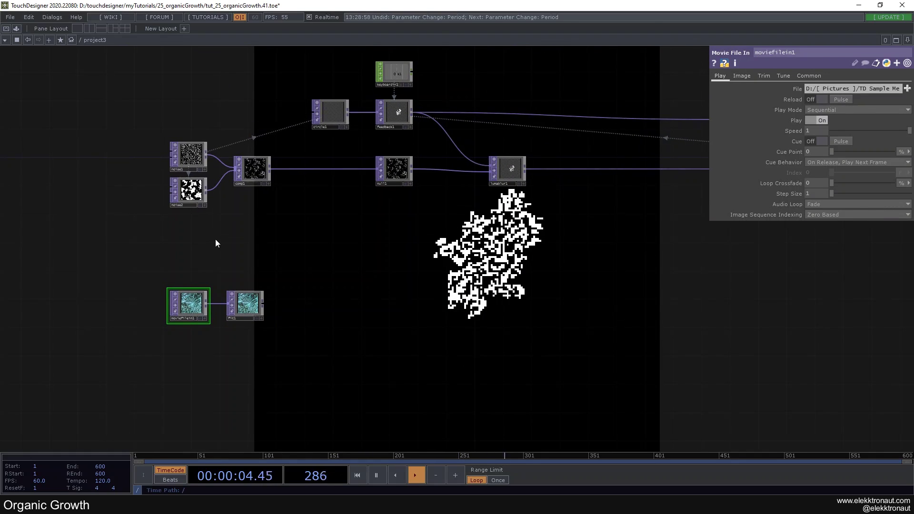
scroll(196, 298, "up", 4)
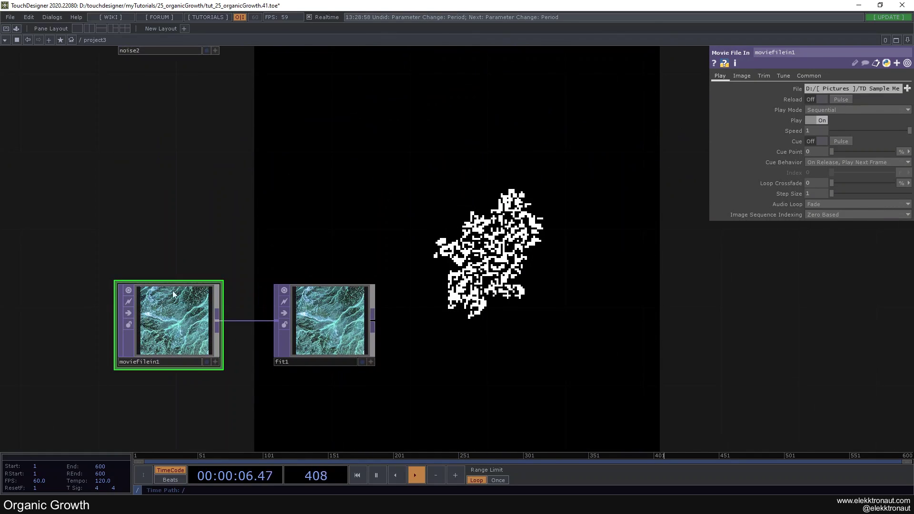
scroll(199, 309, "down", 2)
left_click(285, 327)
scroll(329, 257, "up", 3)
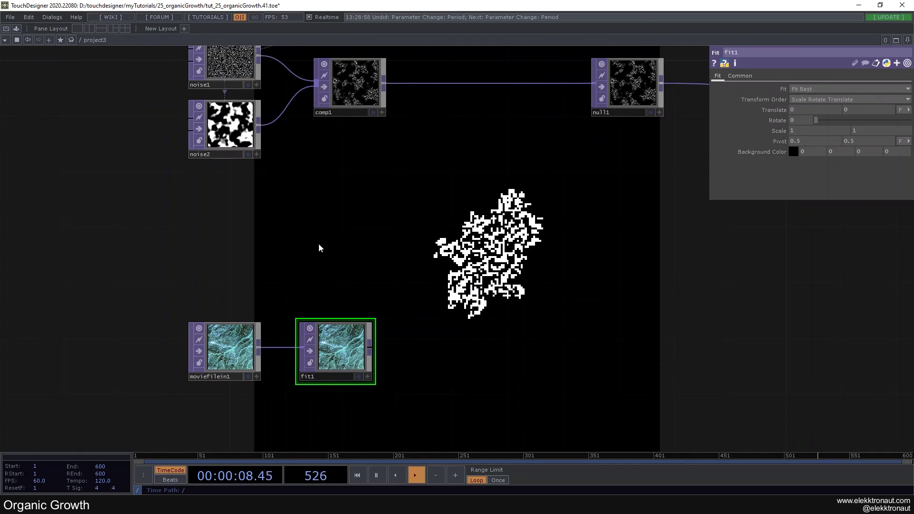
left_click_drag(290, 221, 290, 225)
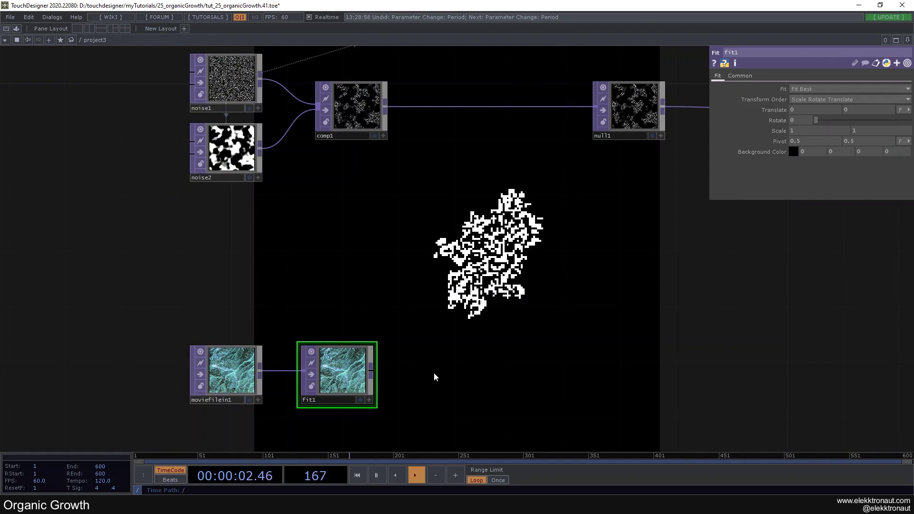
left_click(740, 76)
right_click(775, 101)
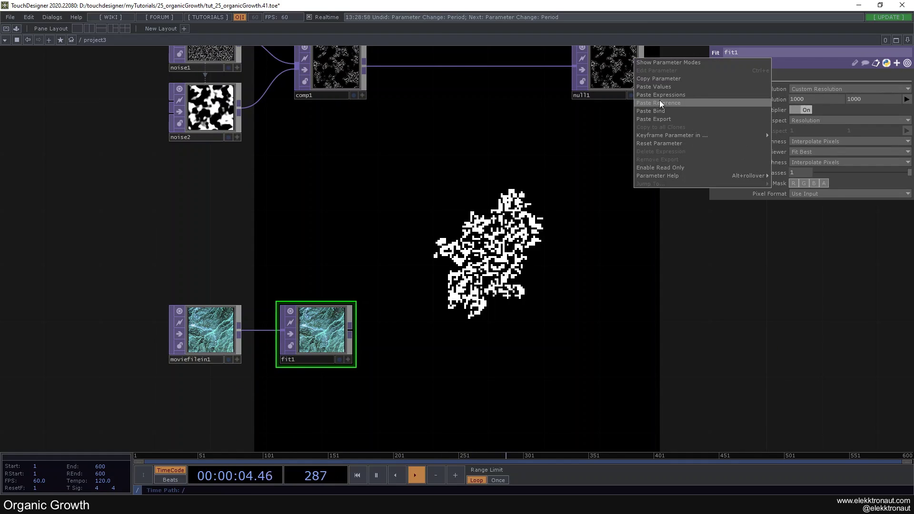
left_click(658, 103)
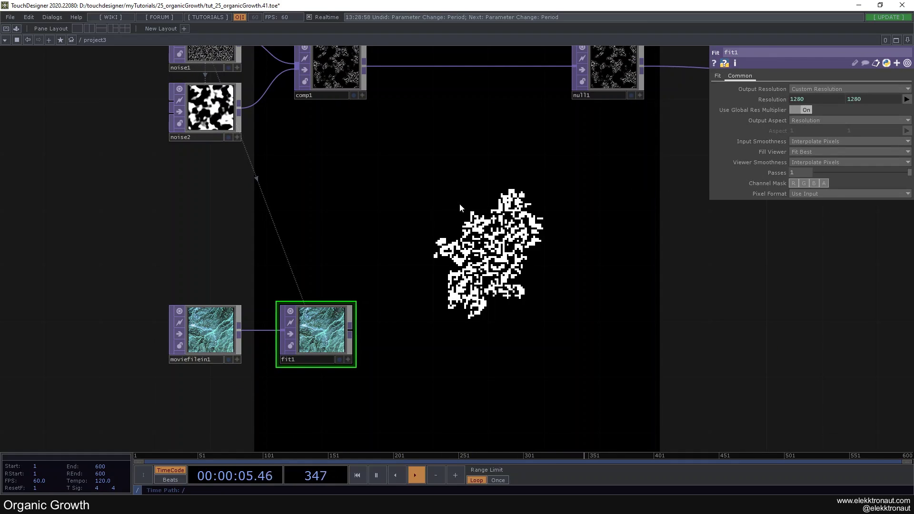
Append a Monochrome TOP to fit1 to turn the image grayscale
right_click(351, 334)
left_click(333, 256)
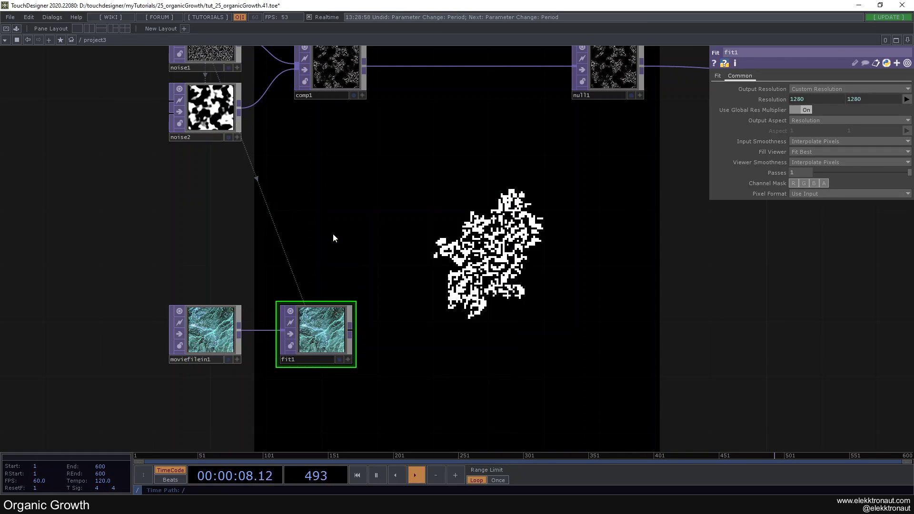
left_click(428, 341)
scroll(439, 330, "up", 3)
scroll(435, 329, "down", 3)
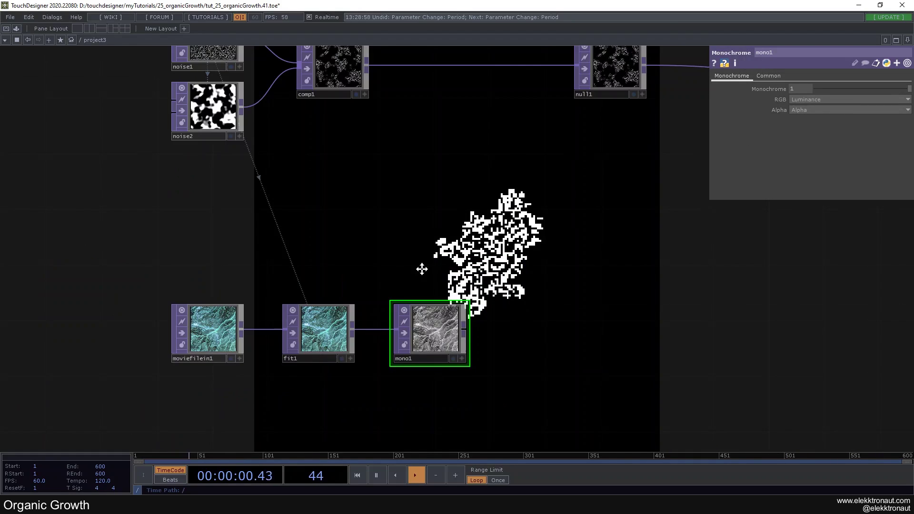
Append a Level TOP to mono1
left_click_drag(442, 272, 293, 241)
right_click(318, 298)
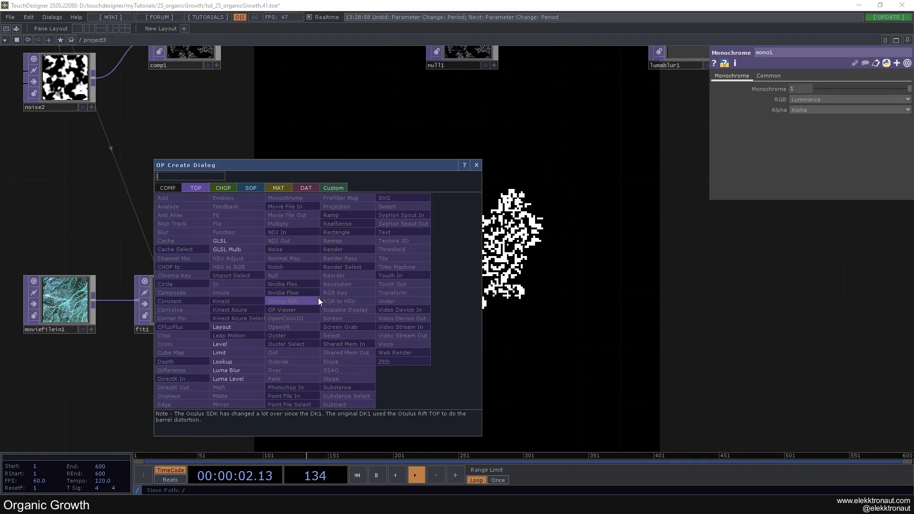
left_click(242, 345)
left_click(388, 305)
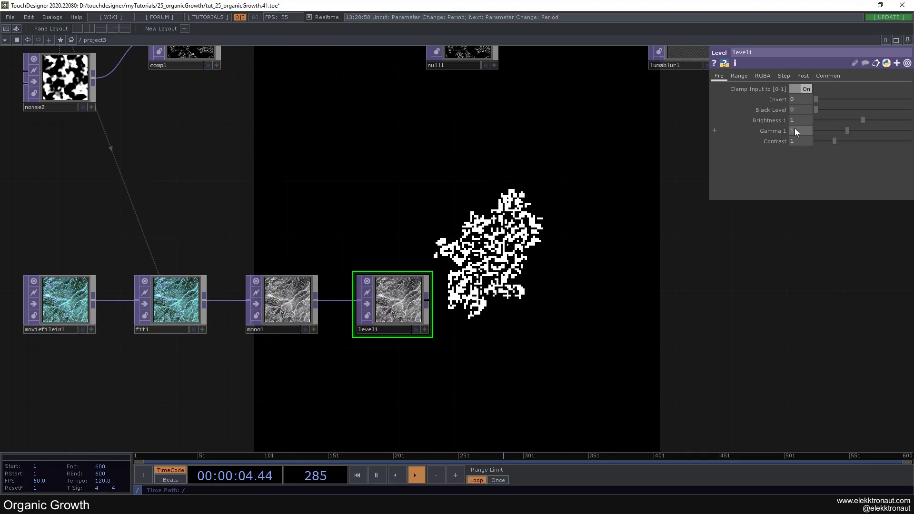
Set level1's Gamma 1 to 0.7 and Contrast to 5
type(".7")
key("Return")
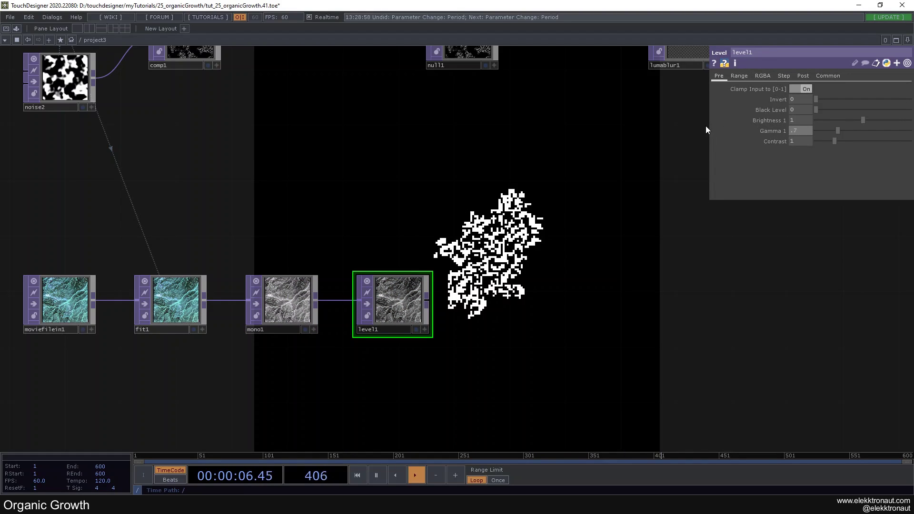
left_click(801, 142)
type("5")
key("Return")
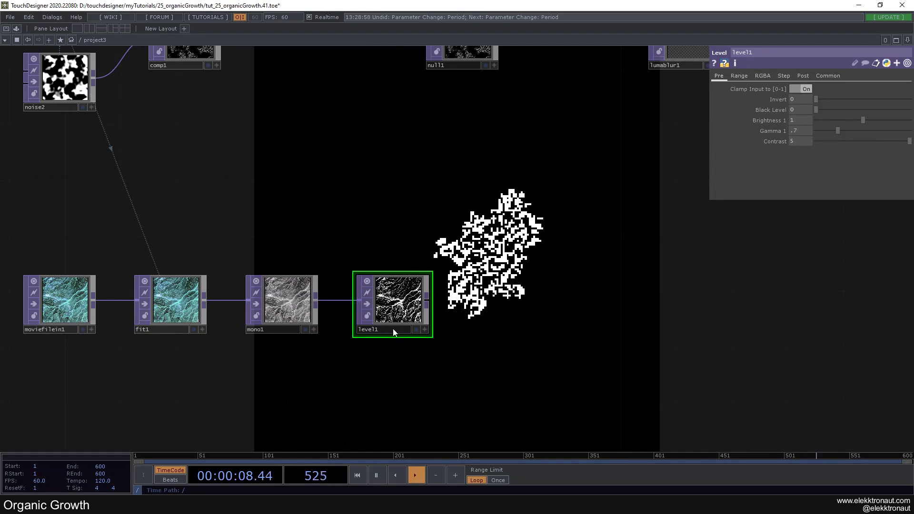
Connect level1 to null1 in place of comp1 and restart the growth feedback
scroll(404, 283, "up", 5)
scroll(408, 291, "down", 3)
scroll(348, 291, "down", 3)
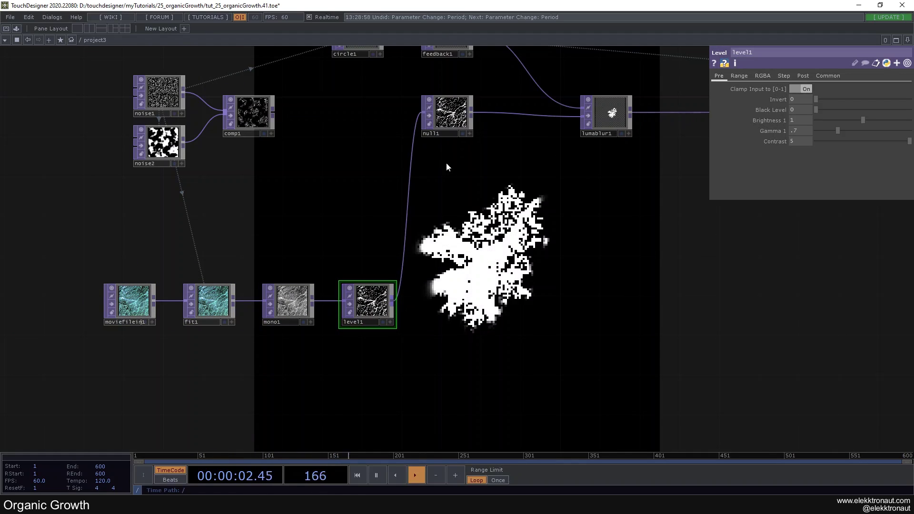
left_click_drag(466, 195, 336, 198)
left_click_drag(436, 197, 209, 235)
key("1")
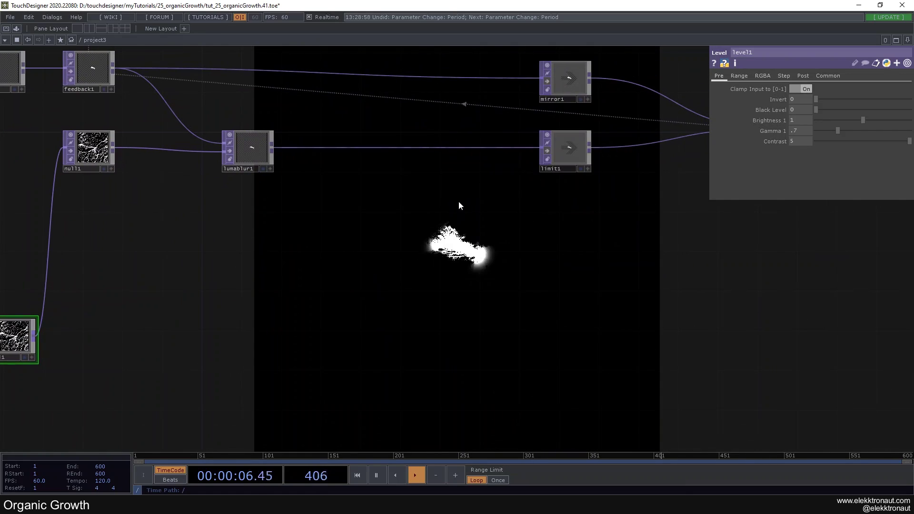
Try Nearest Pixel as level1's viewer smoothness, return it to Interpolate Pixels, and restart the growth
scroll(455, 215, "down", 4)
left_click_drag(463, 224, 400, 256)
scroll(399, 257, "down", 2)
left_click_drag(704, 343, 132, 192)
left_click(826, 78)
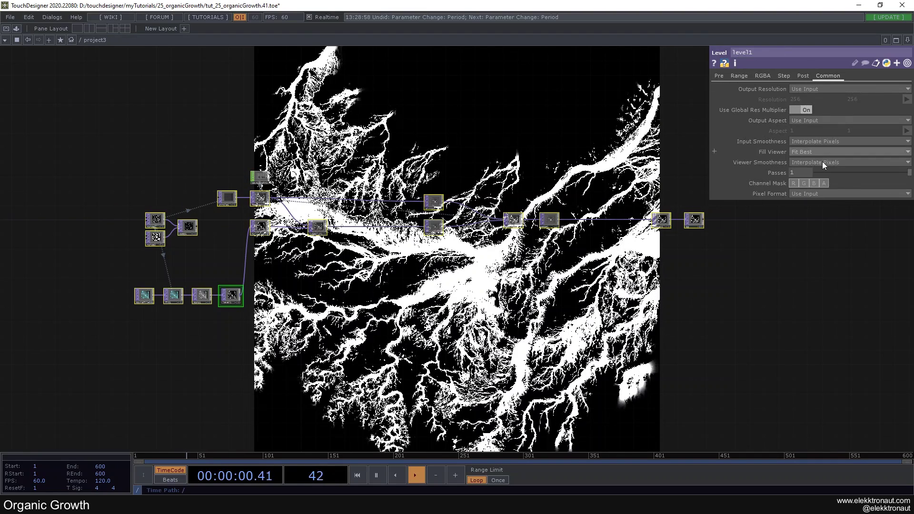
left_click(823, 142)
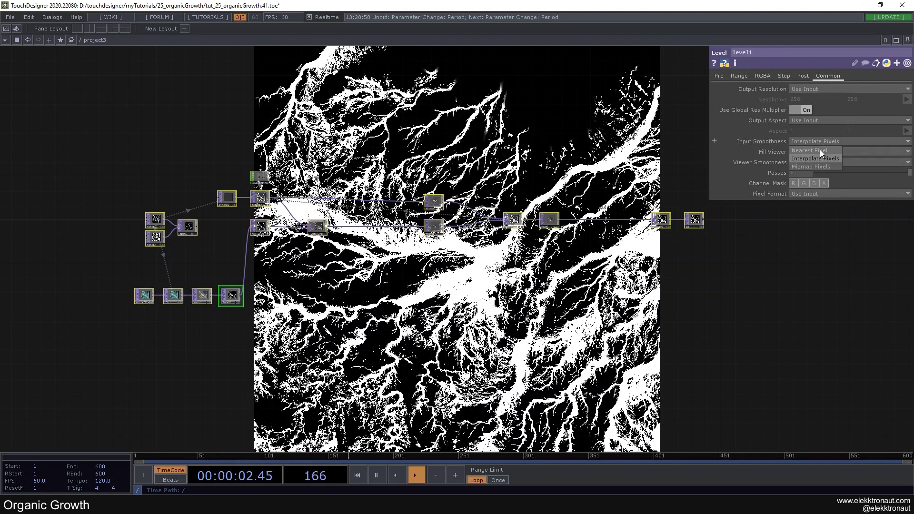
left_click(815, 157)
left_click(814, 163)
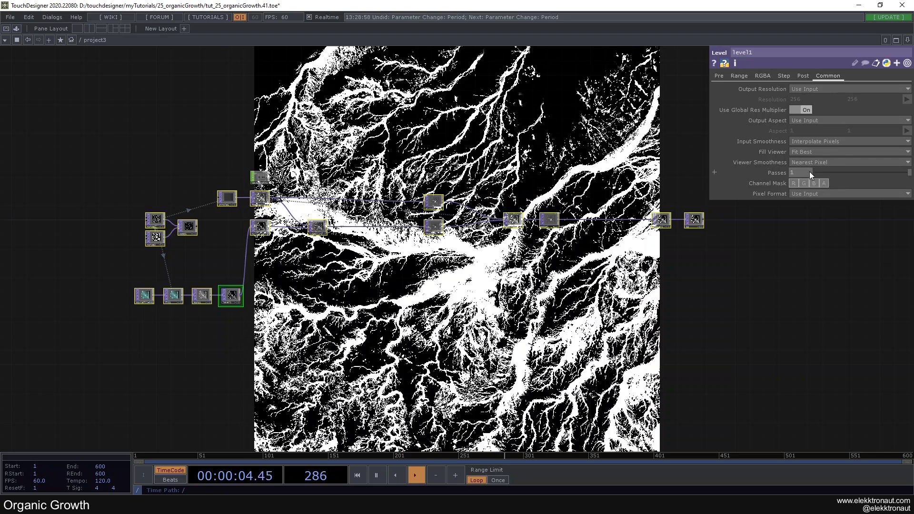
left_click(811, 179)
left_click(389, 268)
key("1")
Load the image ozafnhg154p31 from the Earth folder into moviefilein1
scroll(359, 269, "up", 4)
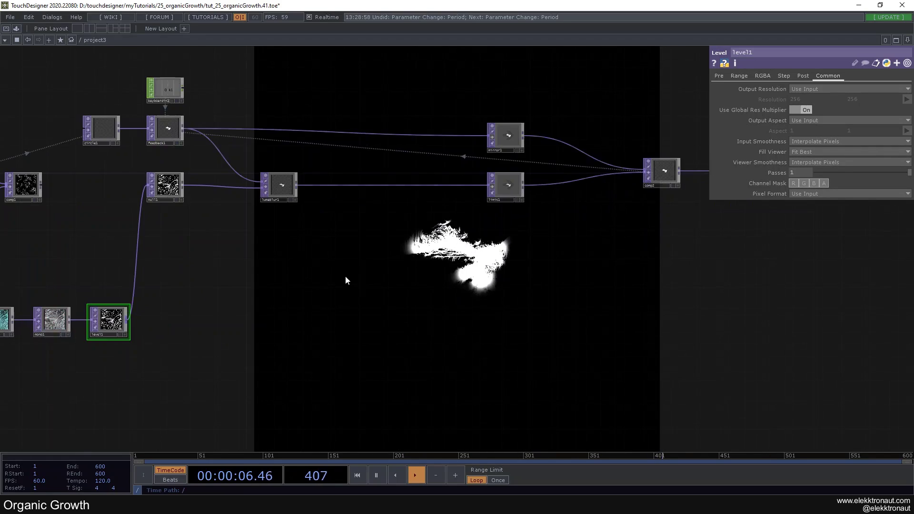
left_click_drag(360, 269, 438, 202)
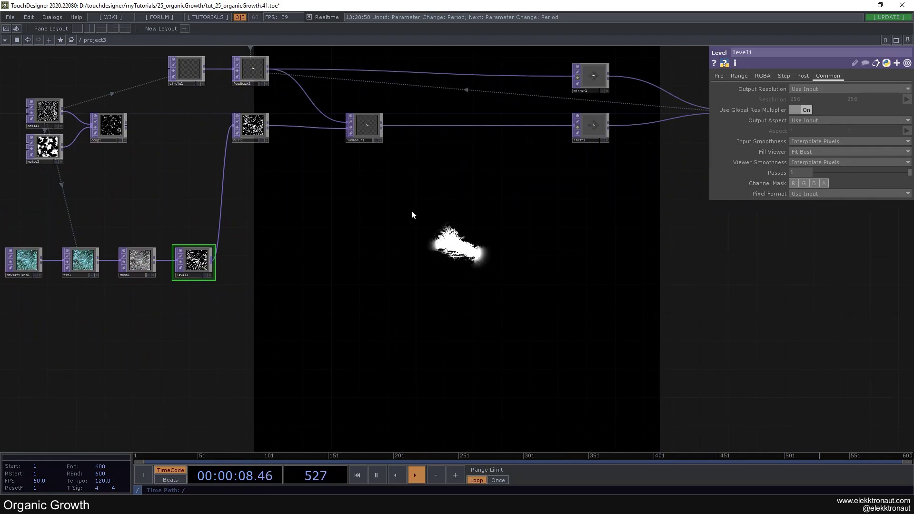
left_click(23, 261)
left_click(908, 88)
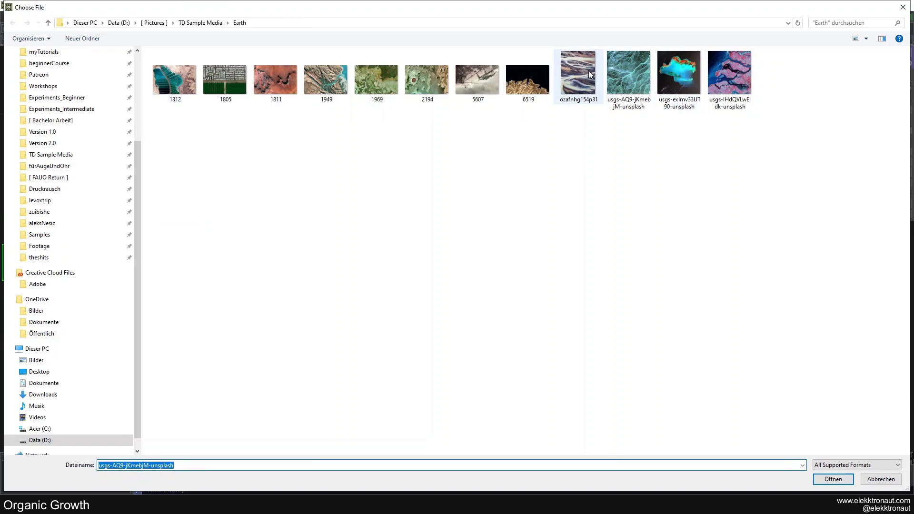
double_click(588, 73)
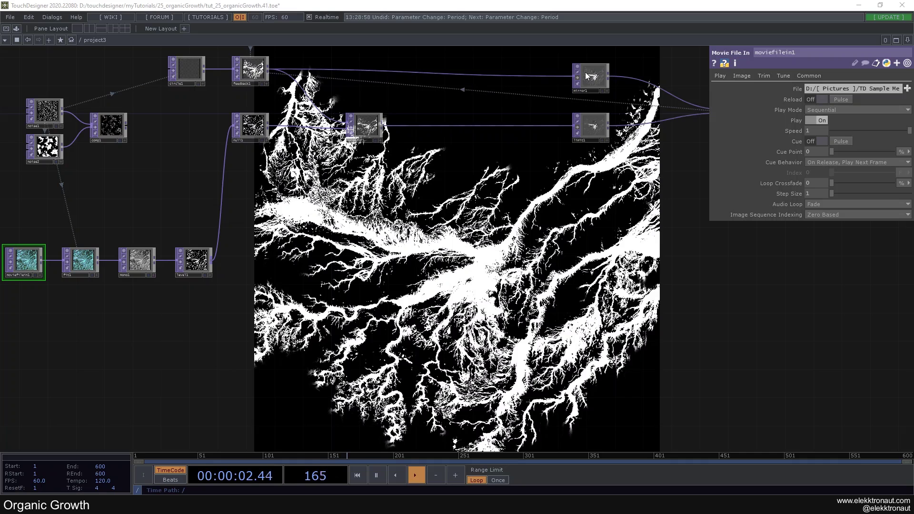
Examine the growth network and its output with the newly loaded source image
scroll(328, 262, "up", 8)
scroll(311, 272, "up", 4)
scroll(365, 236, "down", 4)
left_click_drag(524, 248, 436, 269)
left_click_drag(475, 193, 435, 347)
scroll(434, 347, "down", 3)
scroll(450, 219, "down", 3)
left_click_drag(449, 218, 376, 123)
scroll(343, 142, "up", 10)
scroll(376, 161, "down", 6)
scroll(376, 122, "down", 3)
left_click_drag(522, 312, 527, 181)
scroll(381, 287, "up", 3)
scroll(323, 261, "up", 2)
scroll(307, 309, "down", 6)
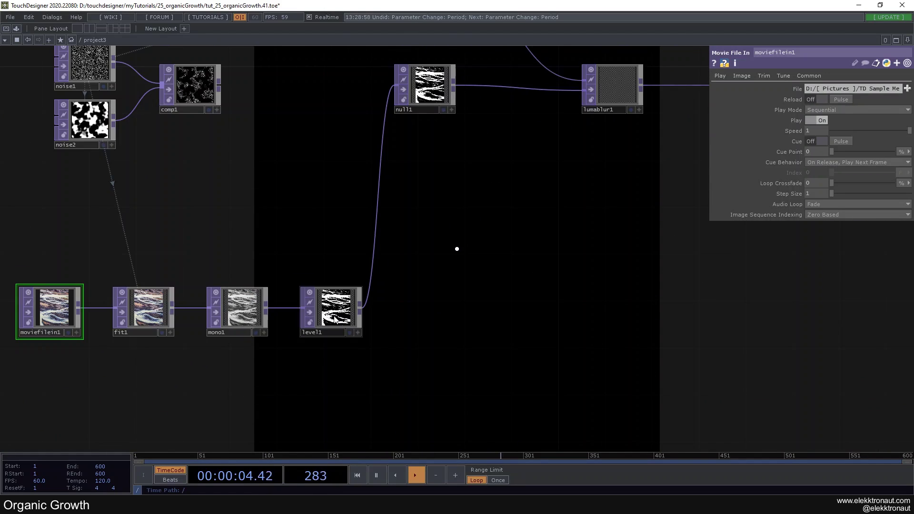
Set level1's Gamma 1 to 0.99
left_click(326, 316)
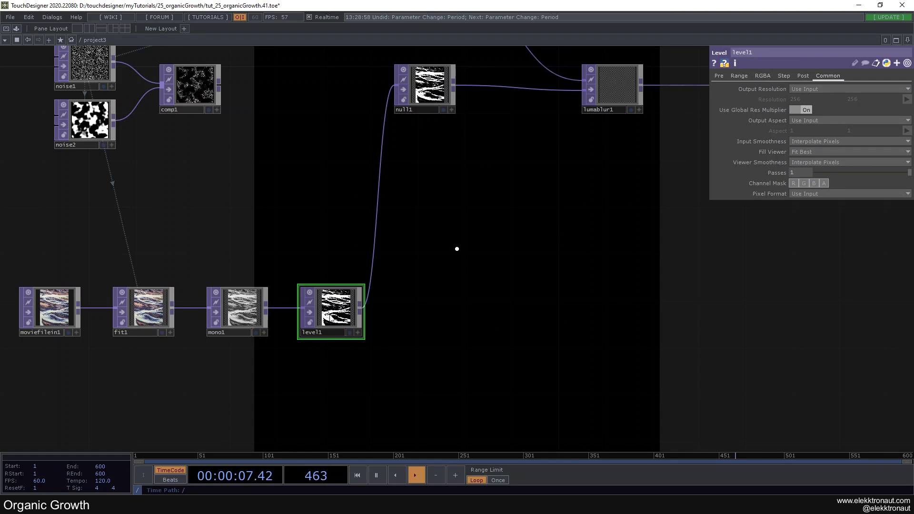
left_click(722, 75)
left_click_drag(837, 131, 846, 134)
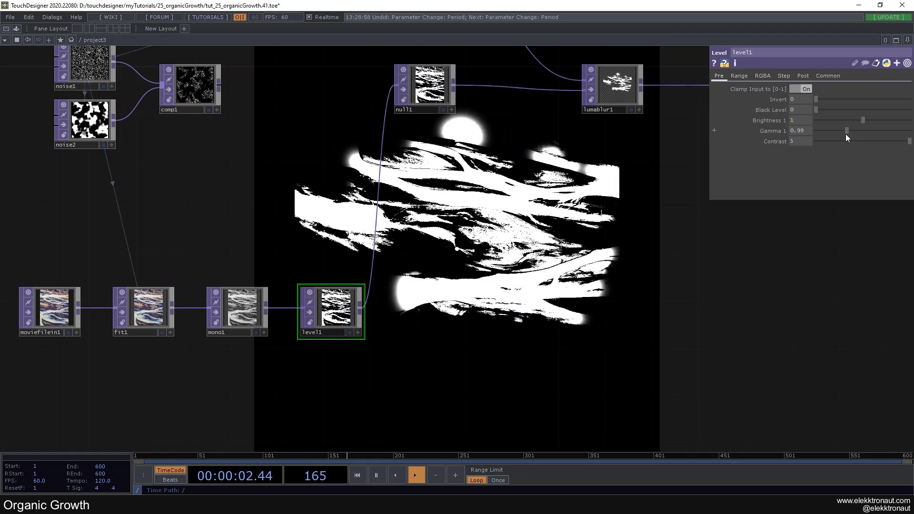
Insert a Level TOP between feedback1 and mirror1
scroll(582, 235, "down", 3)
left_click_drag(840, 215, 305, 261)
left_click_drag(226, 119, 358, 166)
right_click(345, 164)
left_click(364, 153)
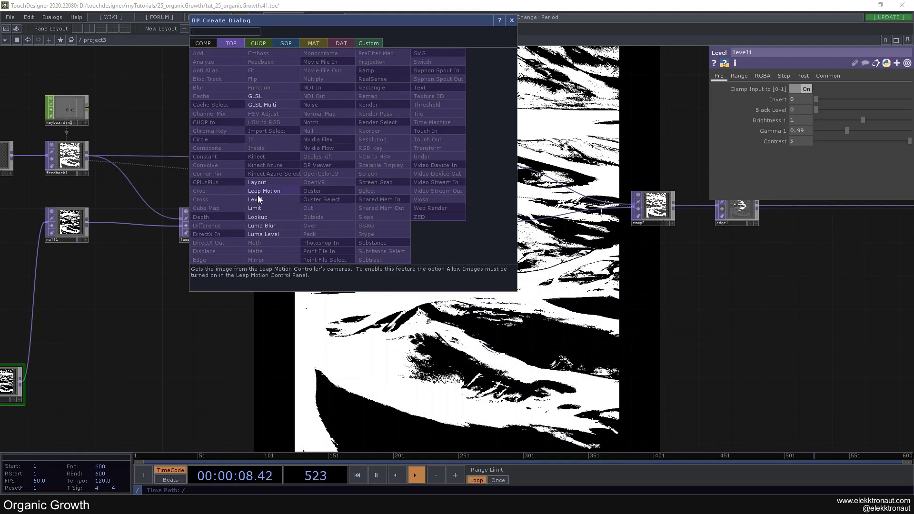
left_click(259, 199)
left_click(369, 157)
Set level2's Opacity to 0.7
left_click(804, 76)
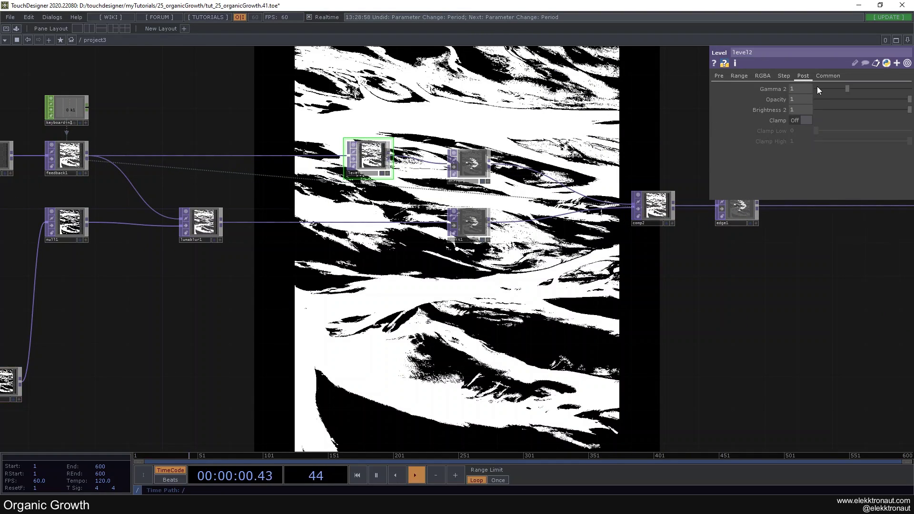
type(".7")
key("Return")
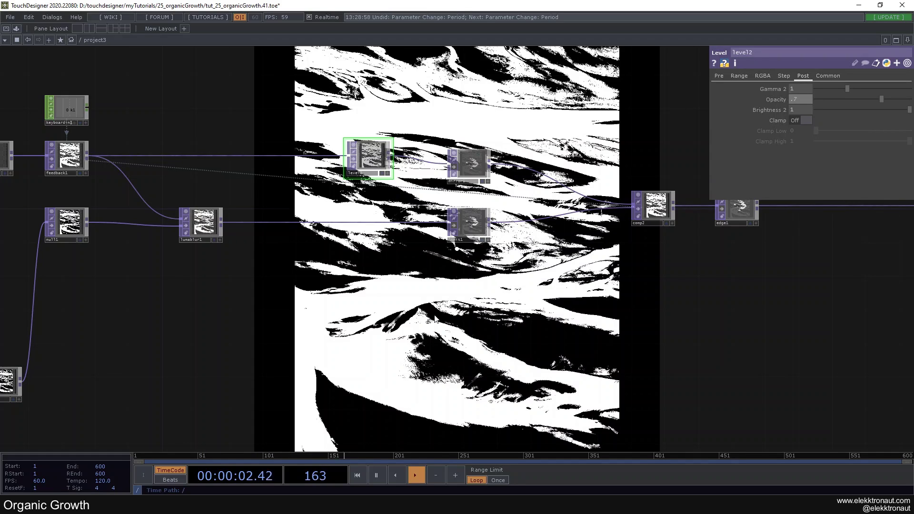
Raise level1's Gamma 1 to 1.23
left_click_drag(409, 268, 559, 186)
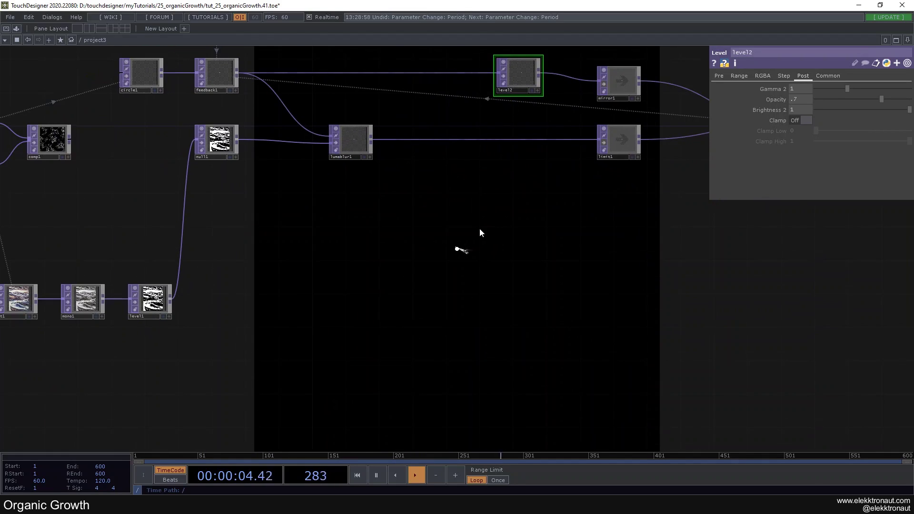
left_click(157, 302)
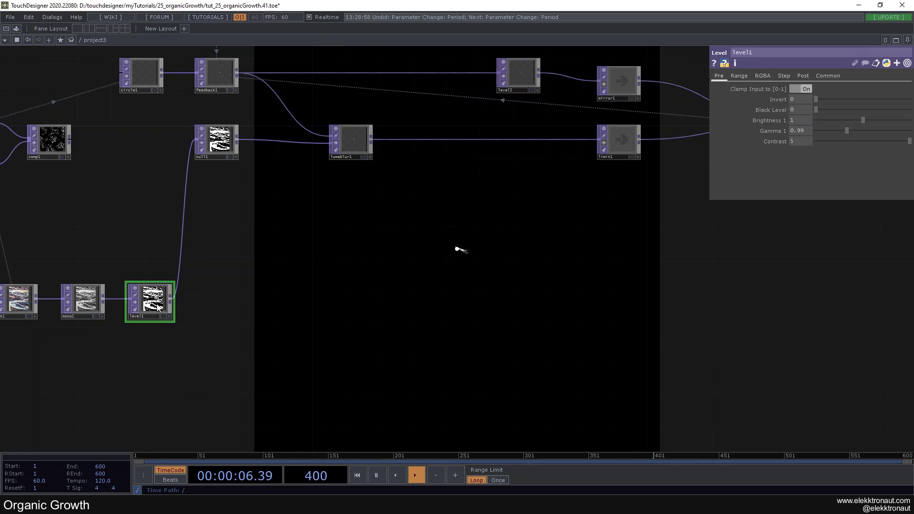
left_click_drag(846, 130, 855, 132)
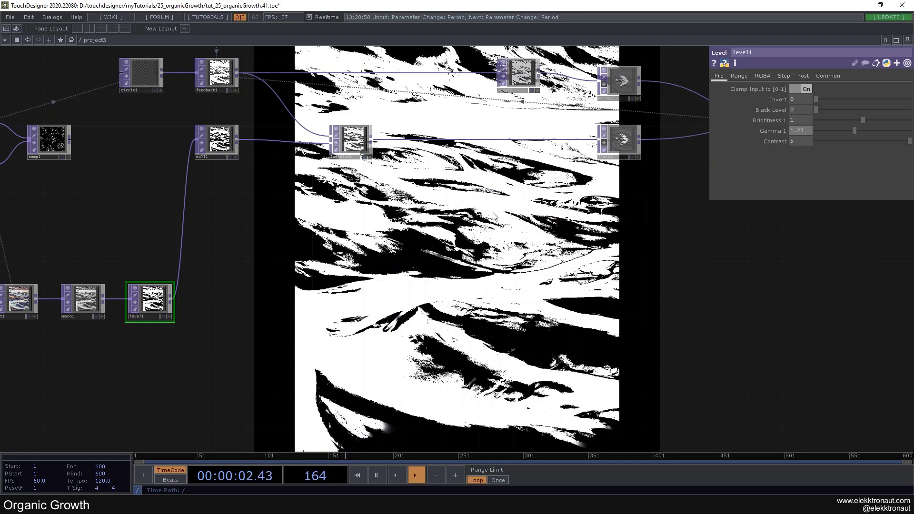
Load the reddish satellite image 1811 from the Earth folder into moviefilein1
left_click_drag(231, 300, 431, 261)
left_click(149, 259)
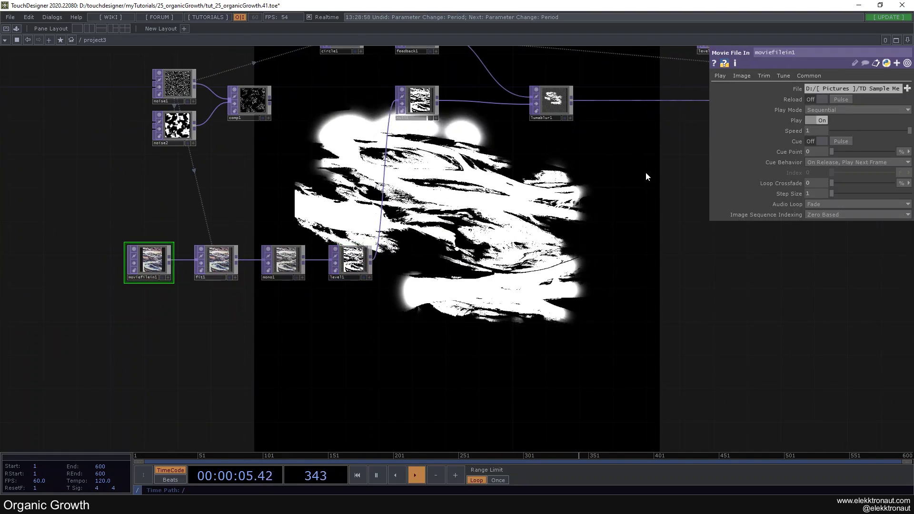
left_click(908, 88)
double_click(282, 86)
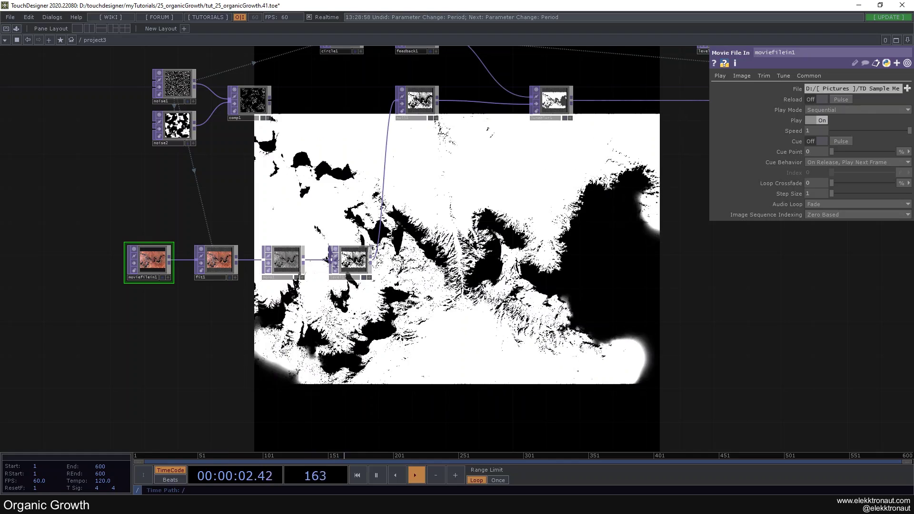
Set fit1's Fit mode to Fit Outside so the image fills the square frame
left_click(227, 261)
left_click(806, 89)
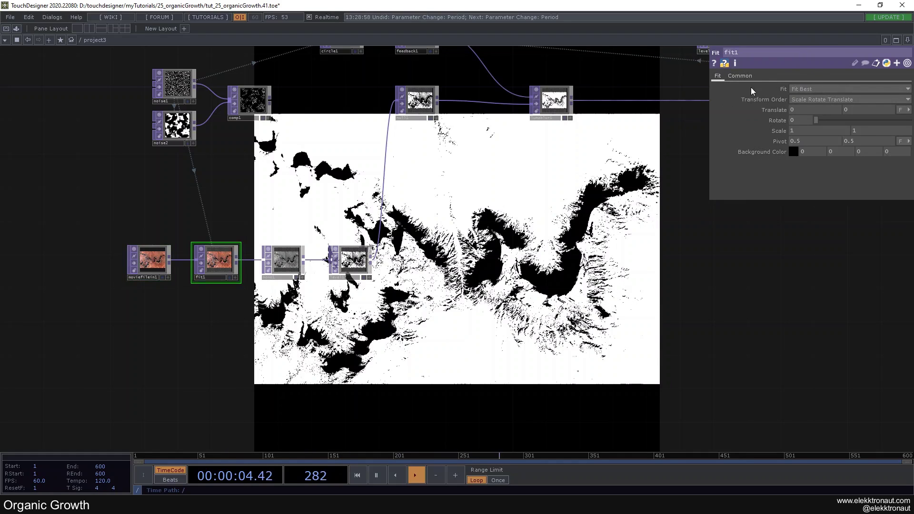
left_click(810, 130)
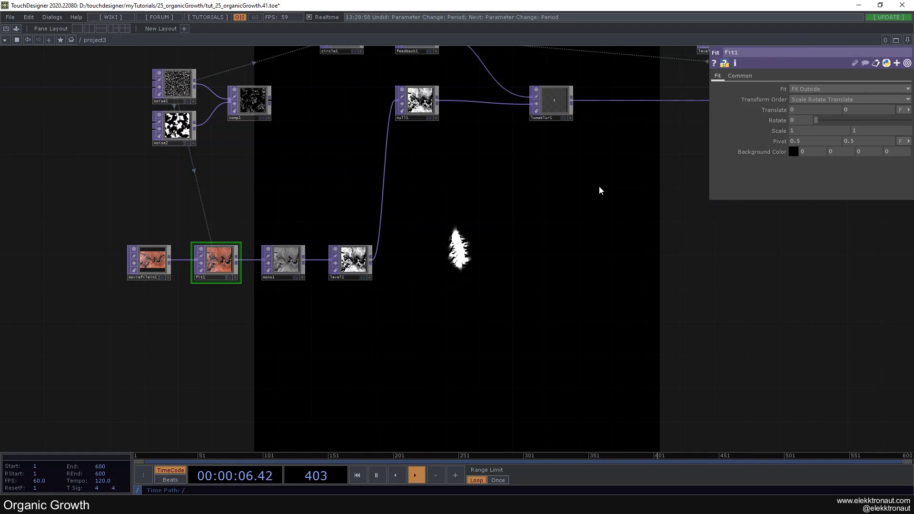
Lower level1's Gamma 1 to 0.99 for the new image
left_click(350, 261)
left_click_drag(850, 132, 843, 134)
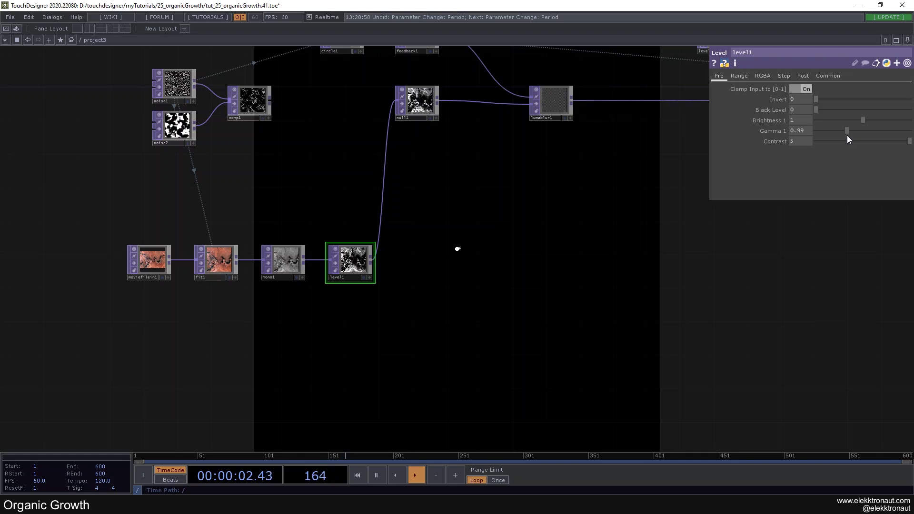
Set lumablur1's White Filter Width to 46
left_click_drag(577, 161, 509, 177)
left_click(493, 125)
left_click_drag(868, 144, 892, 147)
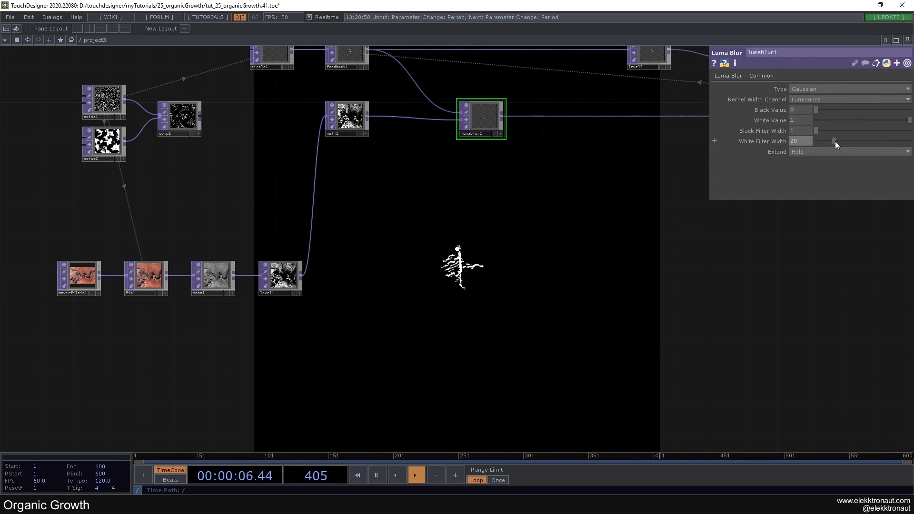
Set level1's Gamma 1 to 1.11
left_click_drag(561, 186, 557, 187)
left_click(277, 275)
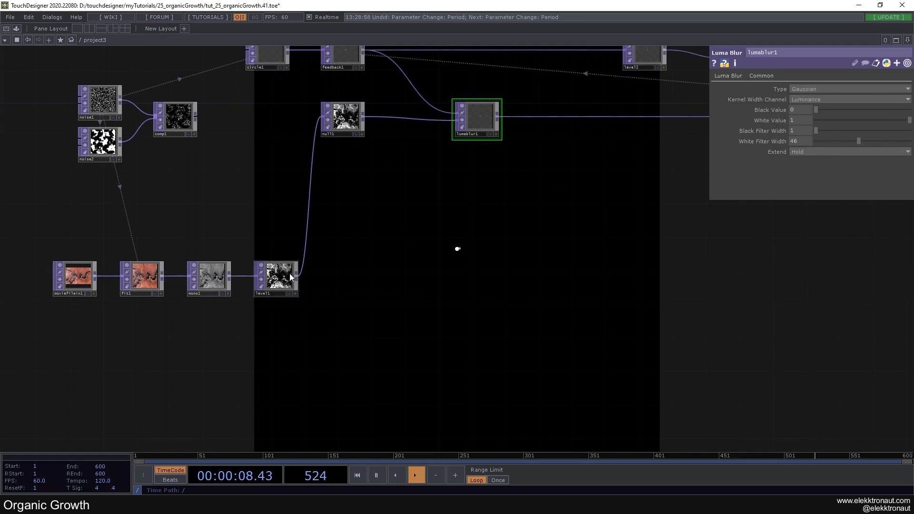
mouse_move(845, 131)
left_mouse_down()
mouse_move(861, 133)
mouse_move(852, 136)
left_mouse_up()
Insert a Composite TOP with the Multiply operation between lumablur1 and limit1, and connect null1 as its second input
left_click_drag(555, 114, 496, 148)
key("space")
right_click(498, 154)
left_click(504, 143)
type("c")
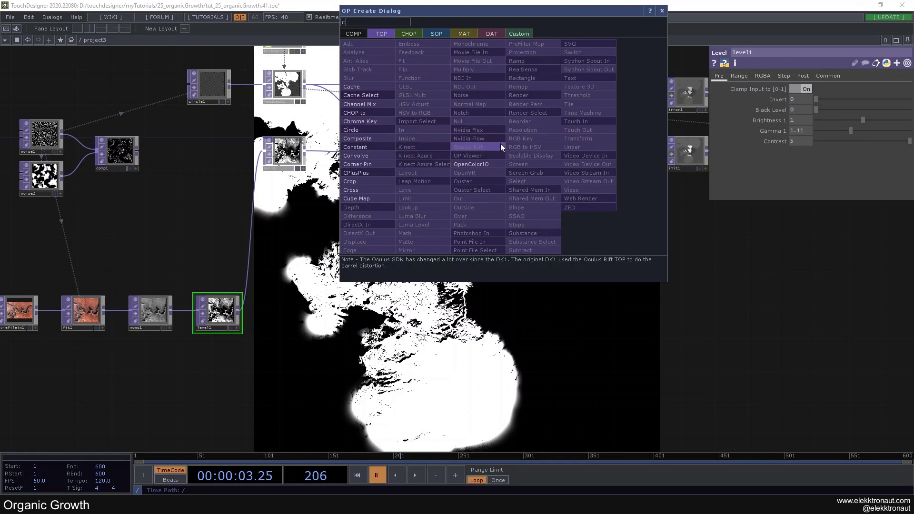
left_click(357, 138)
left_click(543, 203)
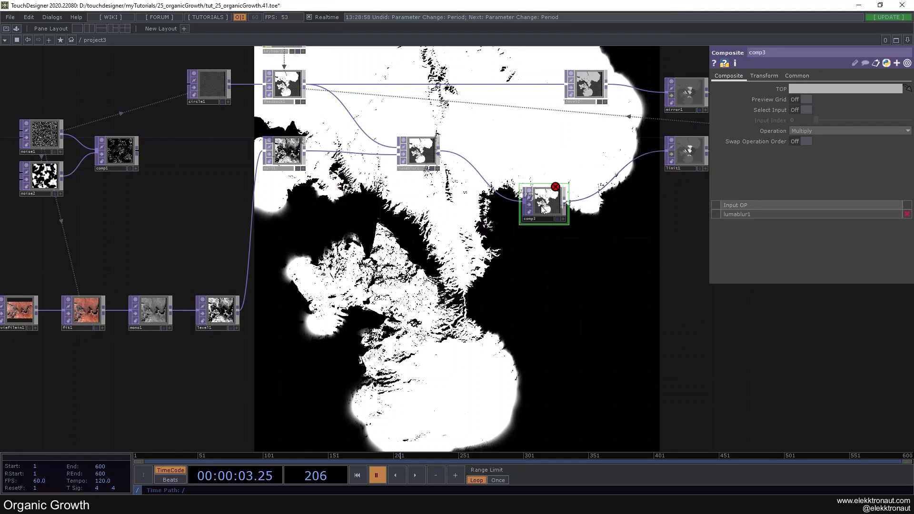
left_click_drag(305, 152, 526, 203)
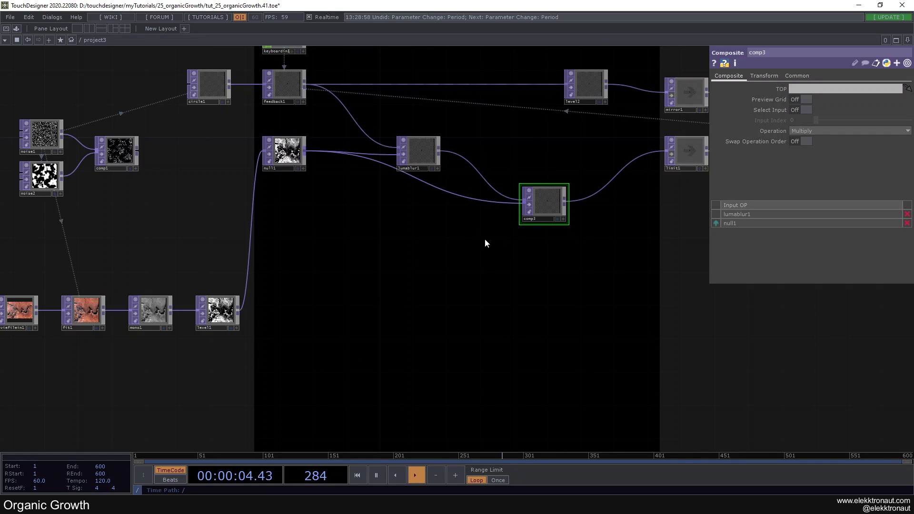
Set level2's Opacity to 1
left_click(587, 100)
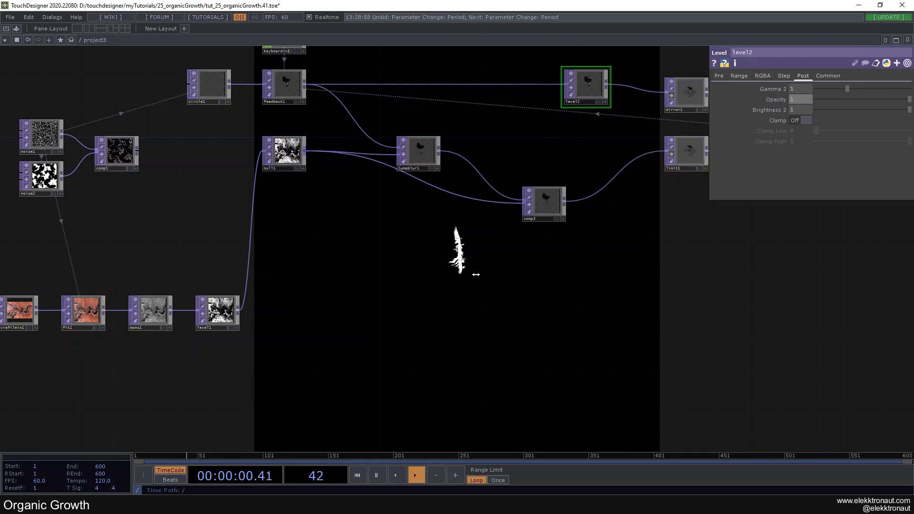
Try bypassing mono1 and level1 to feed the coloured image into the growth, and undo both bypasses
left_click_drag(479, 275, 525, 262)
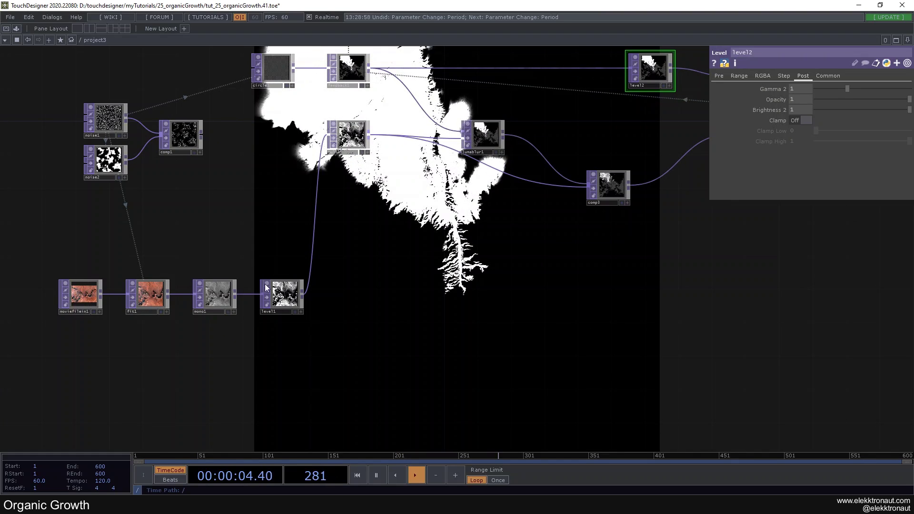
left_click(202, 298)
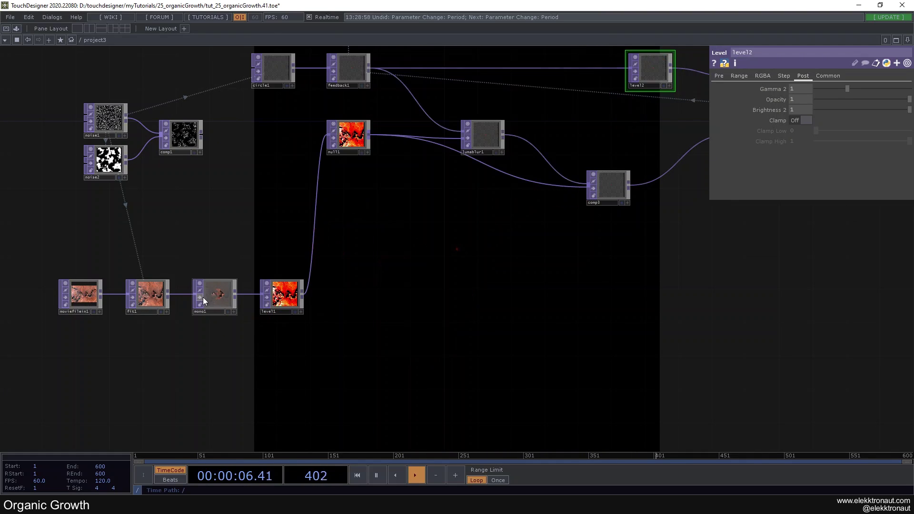
left_click(267, 298)
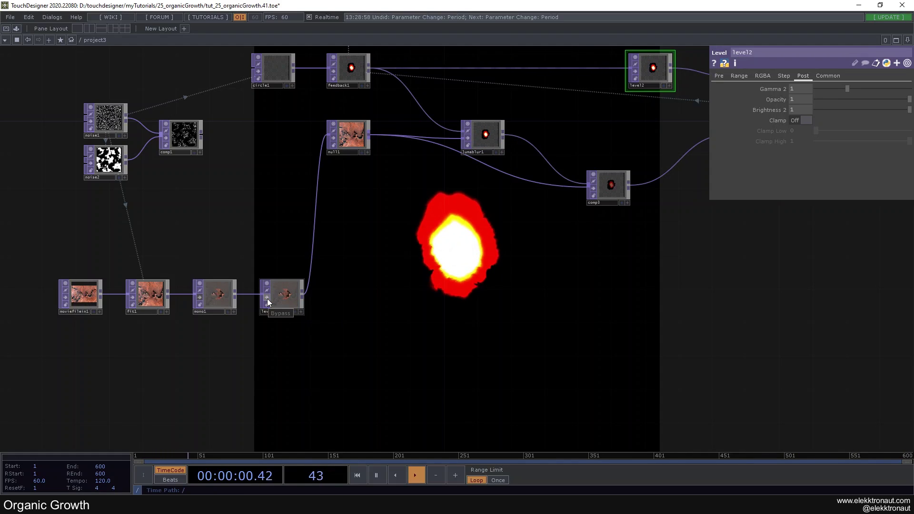
key("ctrl+z")
key("ctrl+z")
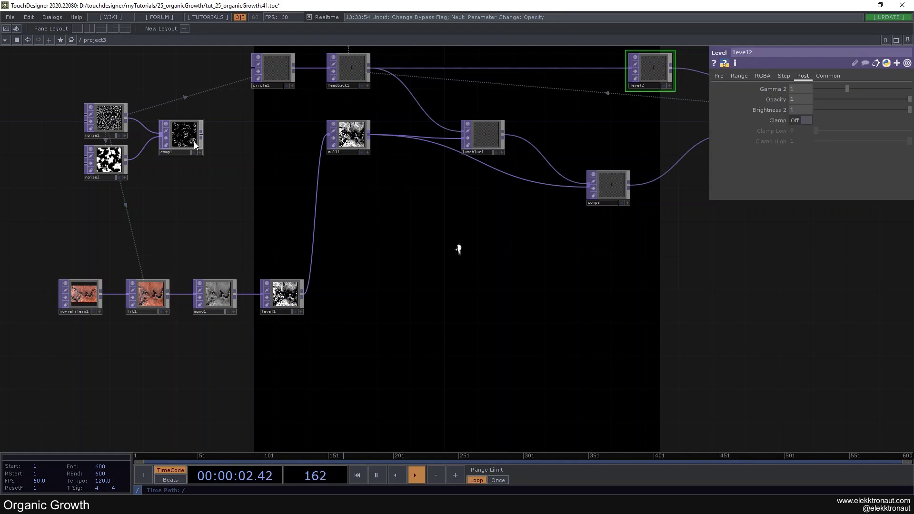
Connect comp1 to null1 in place of level1 and turn off Monochrome on noise2
left_click_drag(202, 136, 323, 141)
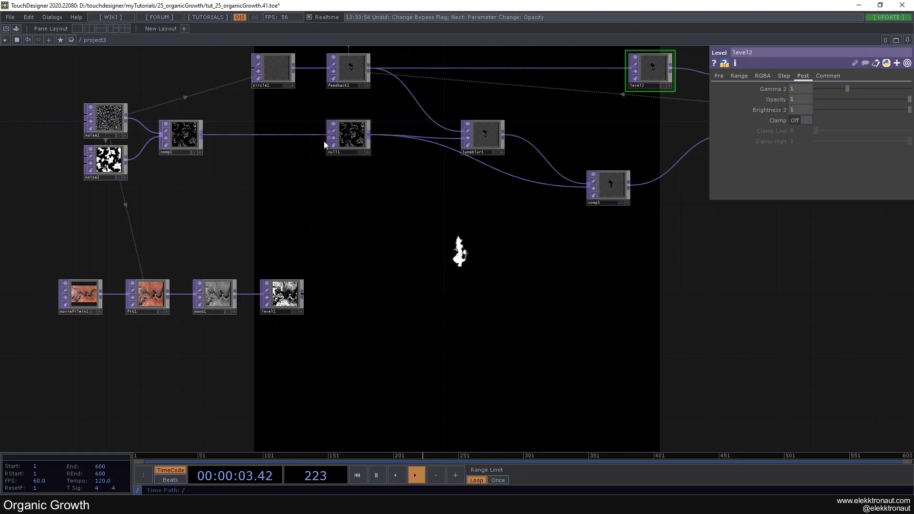
left_click(121, 173)
left_click(801, 193)
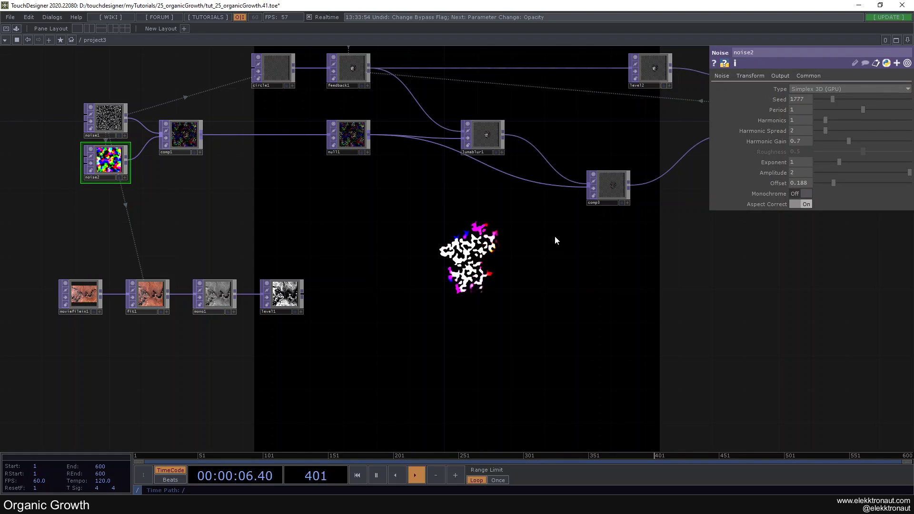
Try bypassing comp3 to compare the coloured growth without the multiply, and switch it back on
left_click(593, 189)
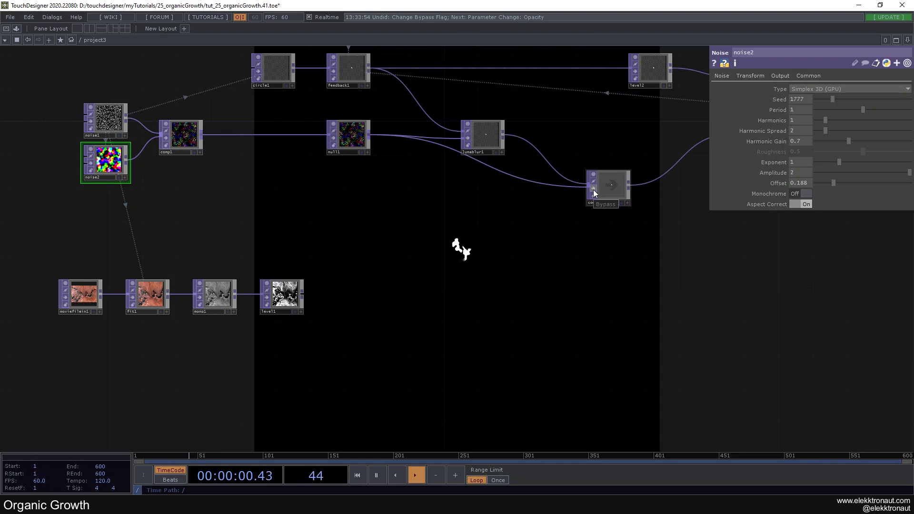
left_click(594, 188)
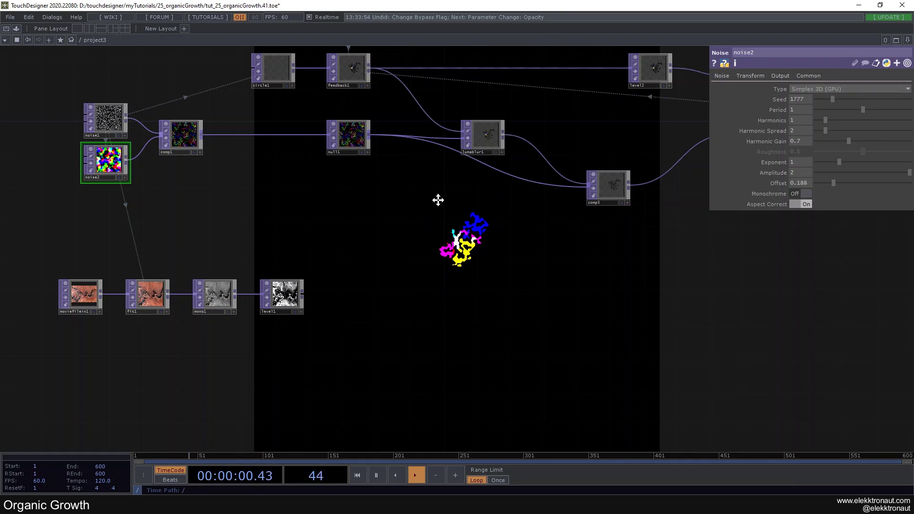
left_click_drag(442, 194, 419, 259)
middle_click_drag(418, 259, 313, 196)
scroll(371, 138, "down", 3)
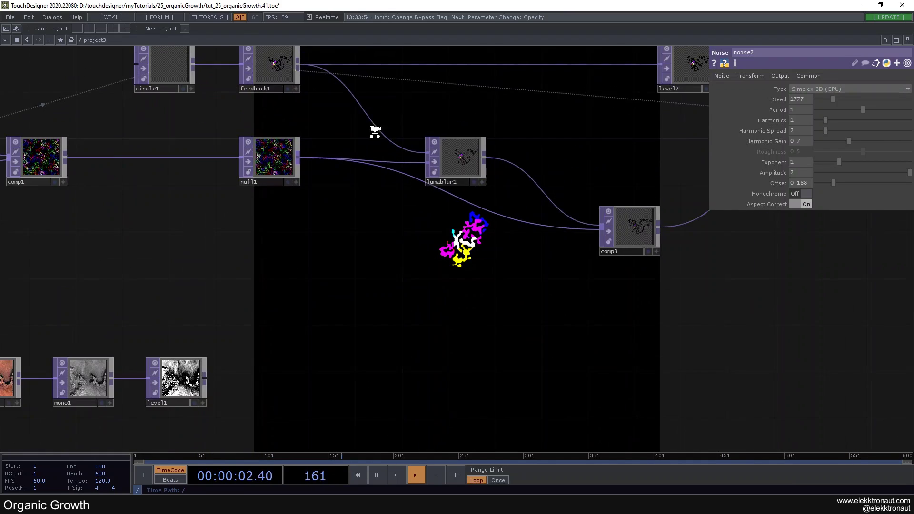
scroll(336, 188, "up", 3)
scroll(333, 186, "down", 5)
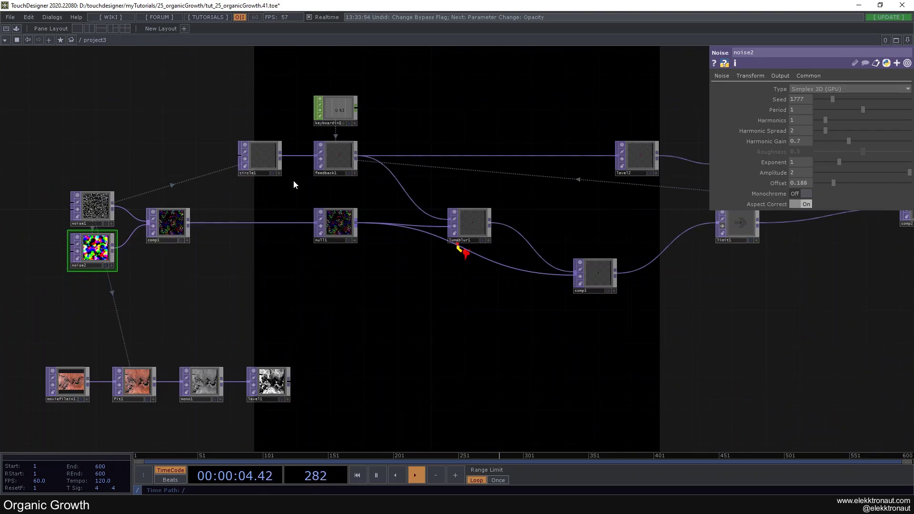
Show circle1's parameters and check how the seed circle feeds the growth network
left_click(264, 155)
scroll(264, 153, "up", 2)
scroll(267, 160, "down", 4)
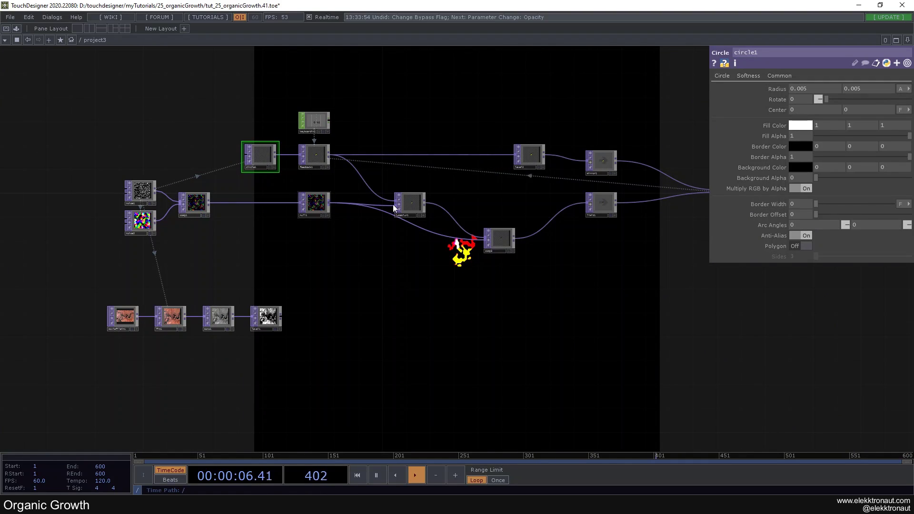
scroll(429, 295, "up", 3)
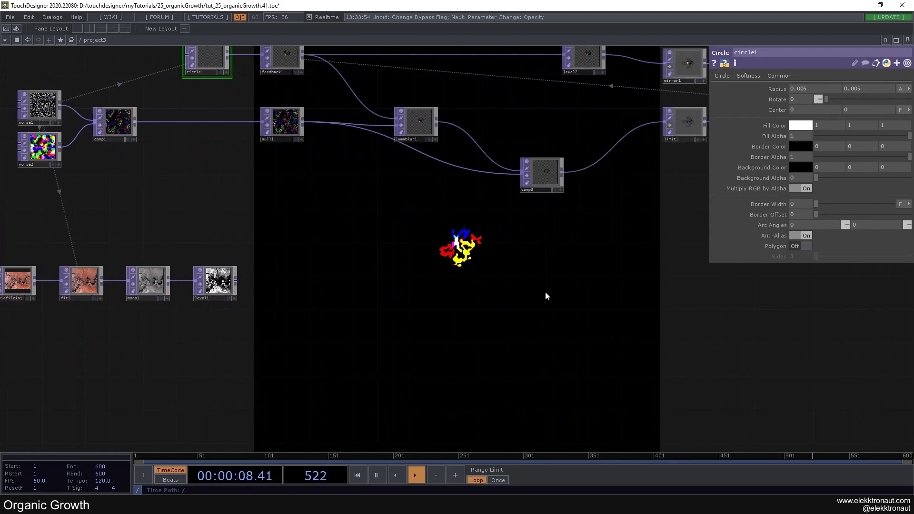
Turn Monochrome back on for noise2
scroll(526, 285, "down", 3)
left_click(227, 189)
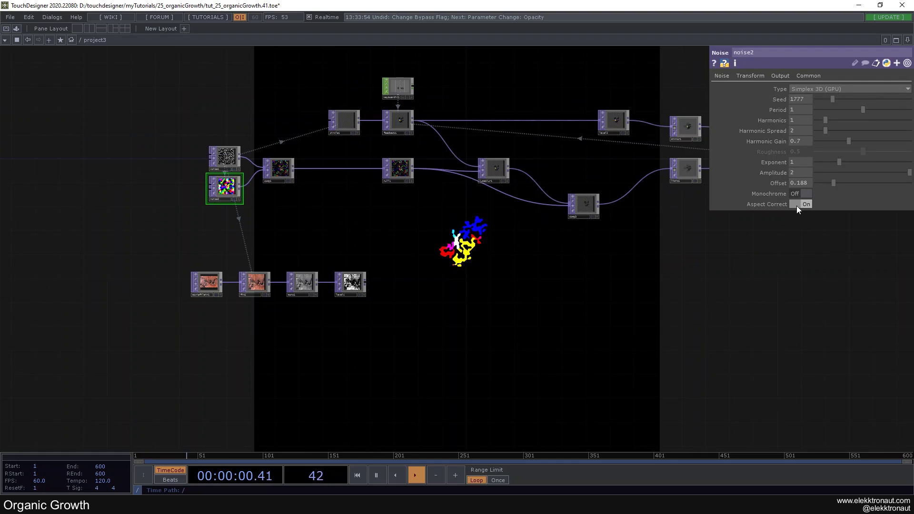
left_click(796, 194)
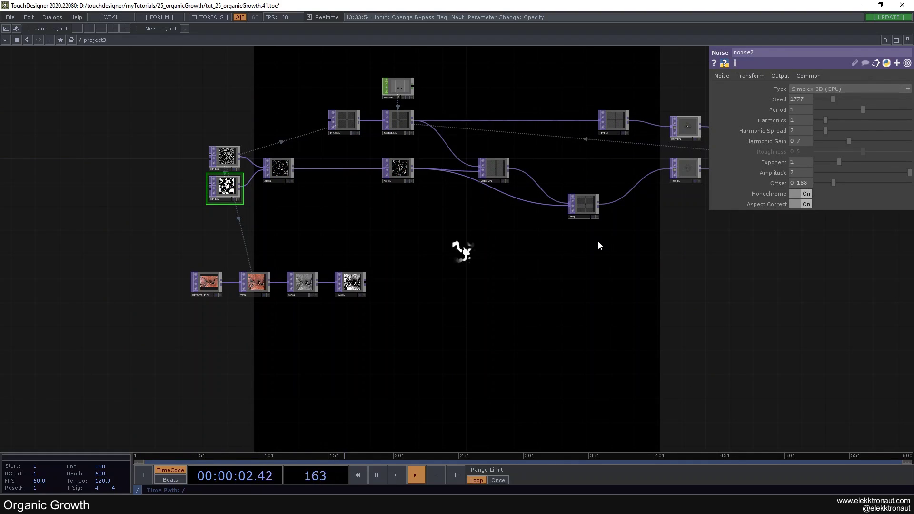
Move the source, seed, feedback1, lumablur1 and comp3 nodes together away from level2 and limit1 to widen the gap
left_click_drag(145, 63, 573, 305)
left_click_drag(576, 217, 445, 217)
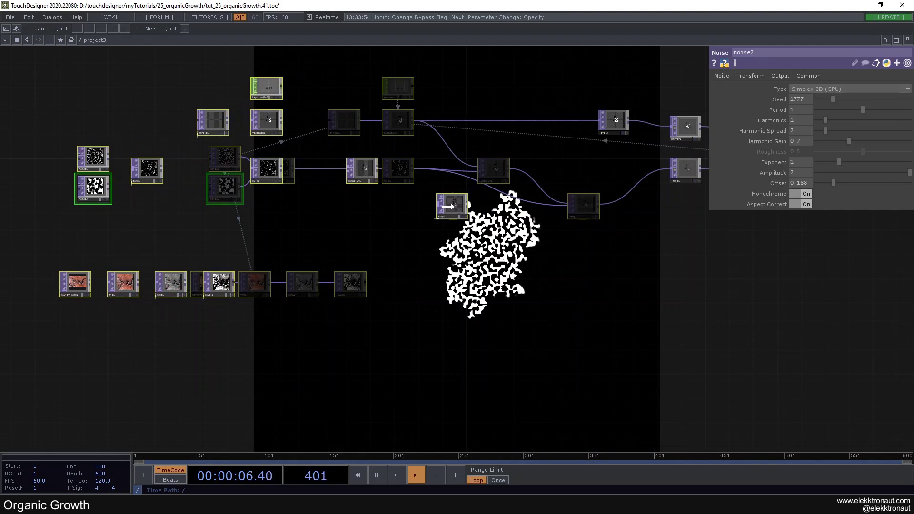
left_click_drag(581, 227, 344, 249)
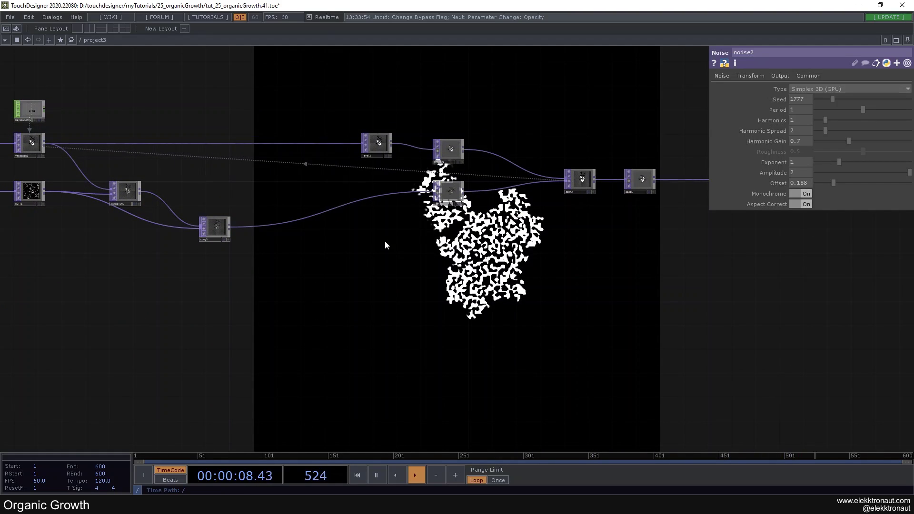
Reset the feedback to regrow the pattern from the monochrome noise and check the rearranged network
scroll(307, 234, "up", 4)
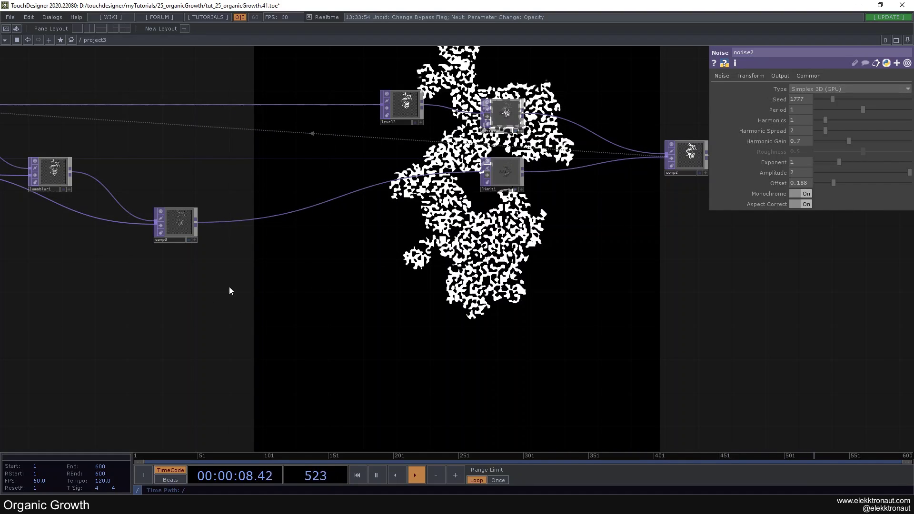
left_click_drag(363, 301, 402, 265)
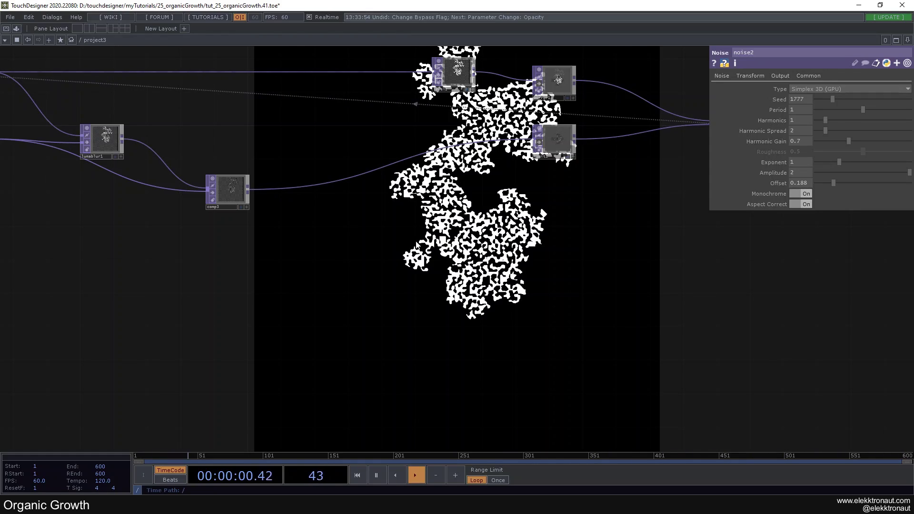
key("1")
middle_click_drag(569, 229, 203, 188)
scroll(202, 189, "up", 2)
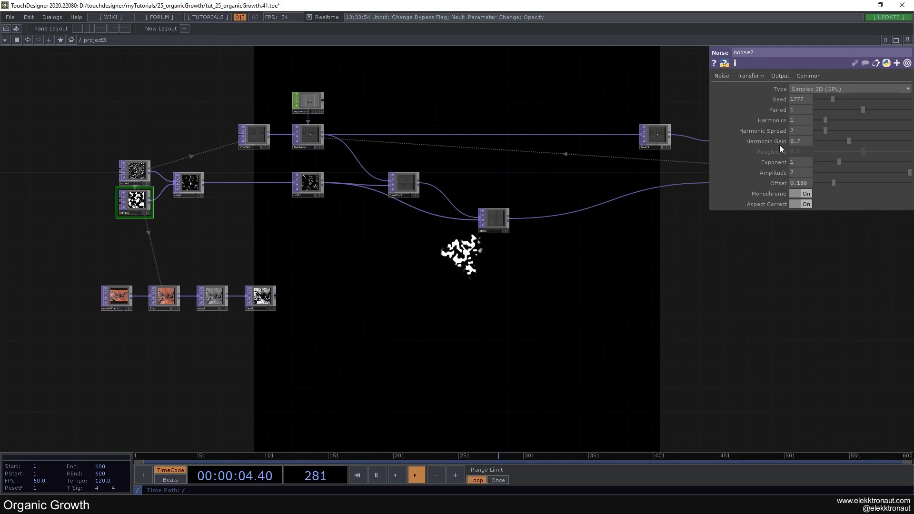
Try a Period of 0.02 on noise1 and restart the growth
left_click(136, 170)
left_click_drag(809, 112, 801, 112)
type("2")
key("Return")
key("1")
left_click_drag(530, 215, 492, 175)
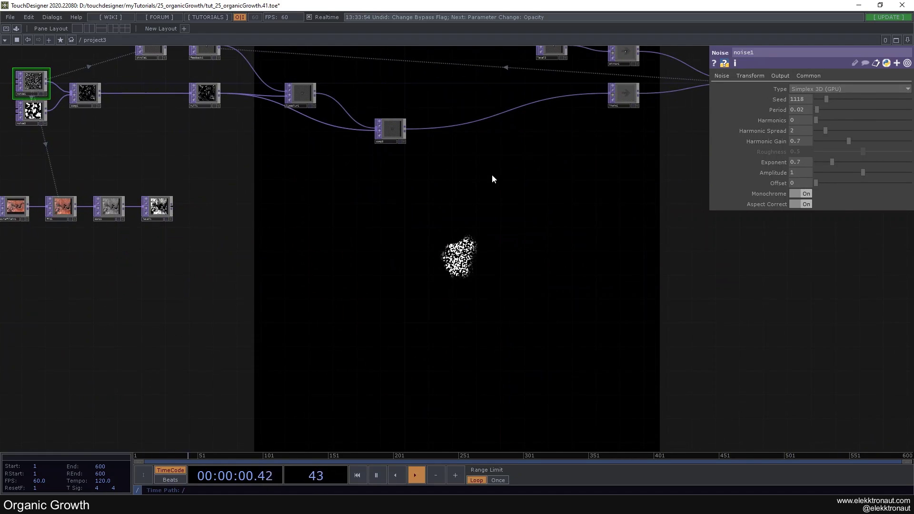
Set noise1's Period to 0.06
left_click_drag(818, 110, 819, 112)
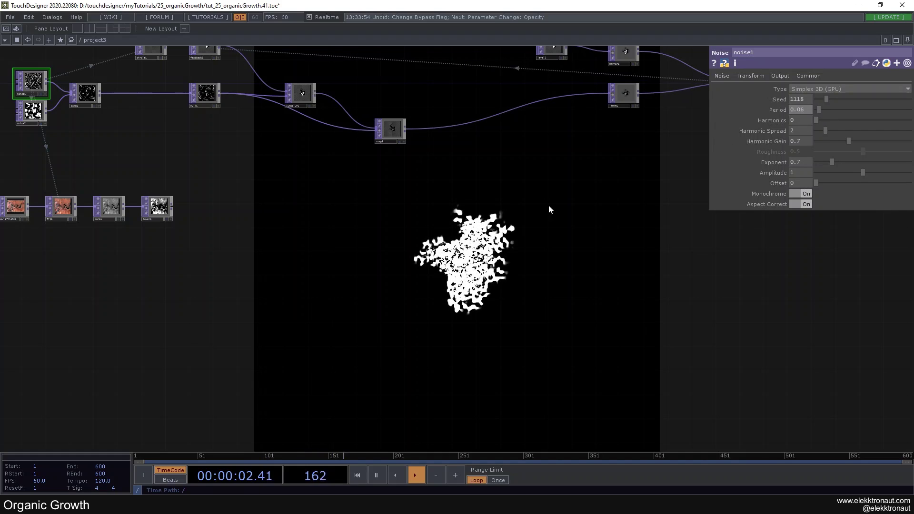
scroll(418, 221, "down", 3)
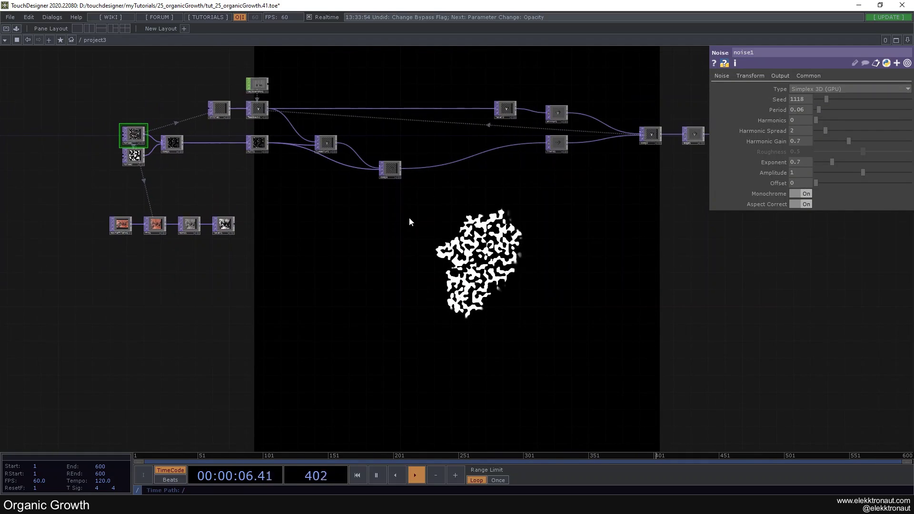
left_click_drag(408, 219, 375, 261)
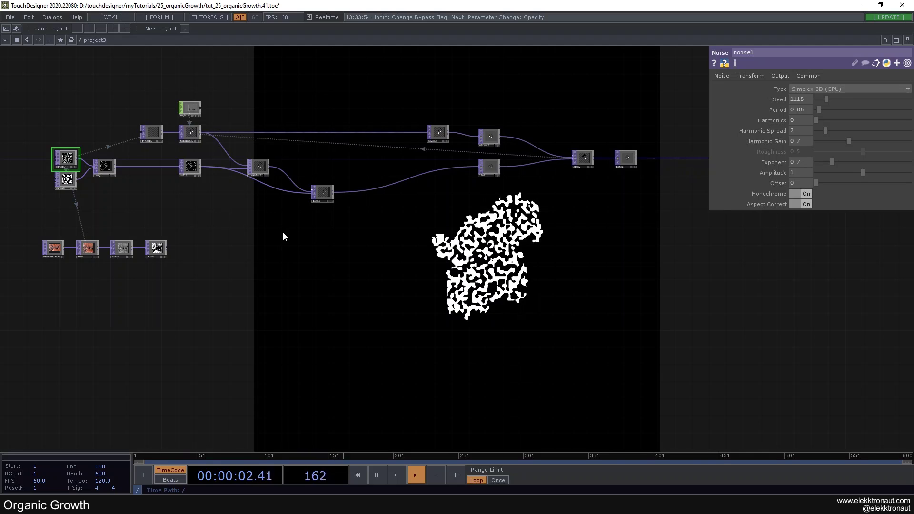
Move lumablur1 up so it sits between the feedback1 and null1 rows
scroll(279, 211, "up", 3)
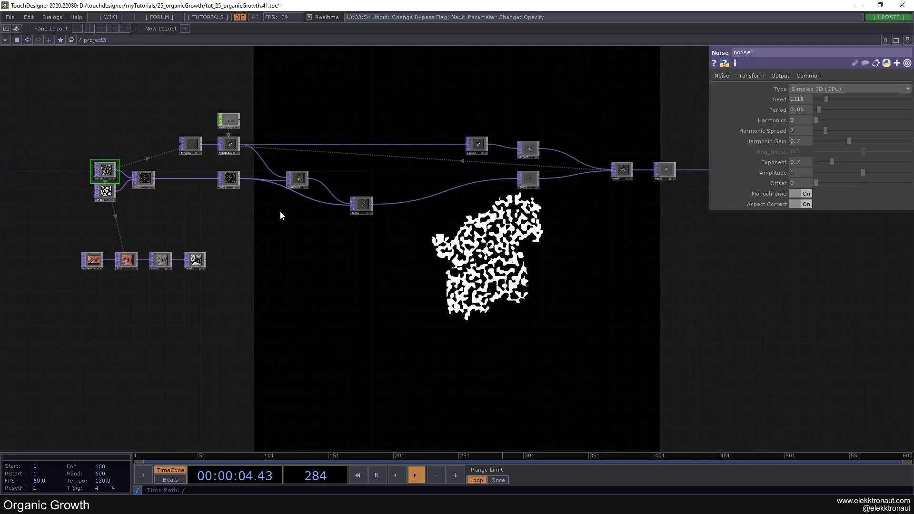
left_click_drag(316, 158, 321, 149)
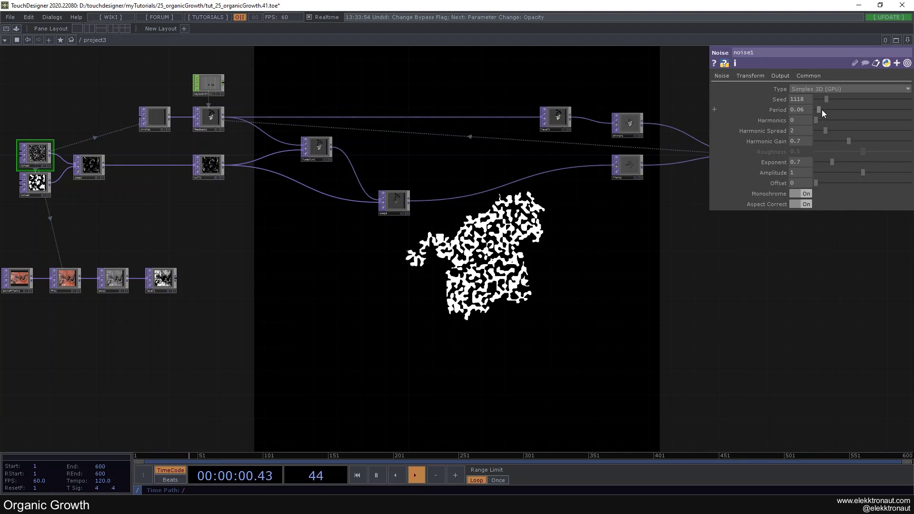
left_click_drag(451, 261, 494, 246)
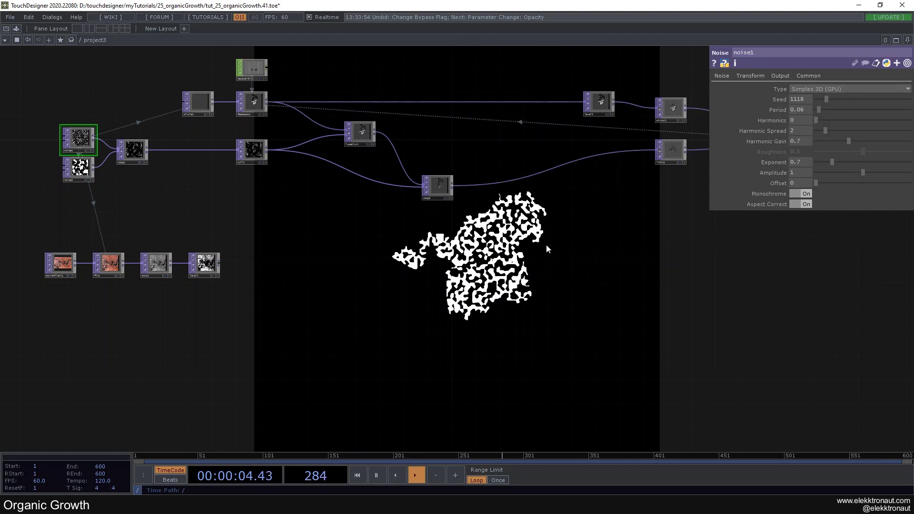
Restart the growth from the seed circle to review it with the current noise1 settings
right_click(683, 189)
left_click(636, 185)
key("1")
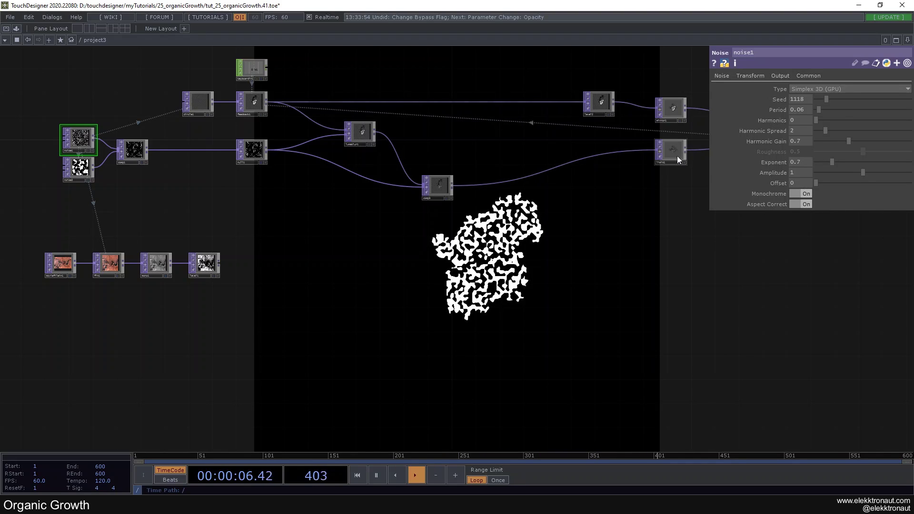
right_click(648, 83)
left_click(602, 77)
left_click_drag(602, 76, 600, 81)
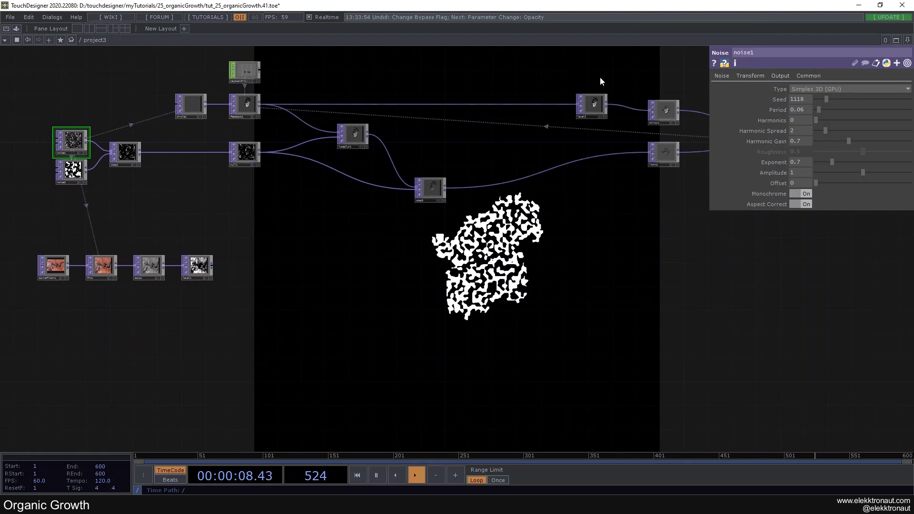